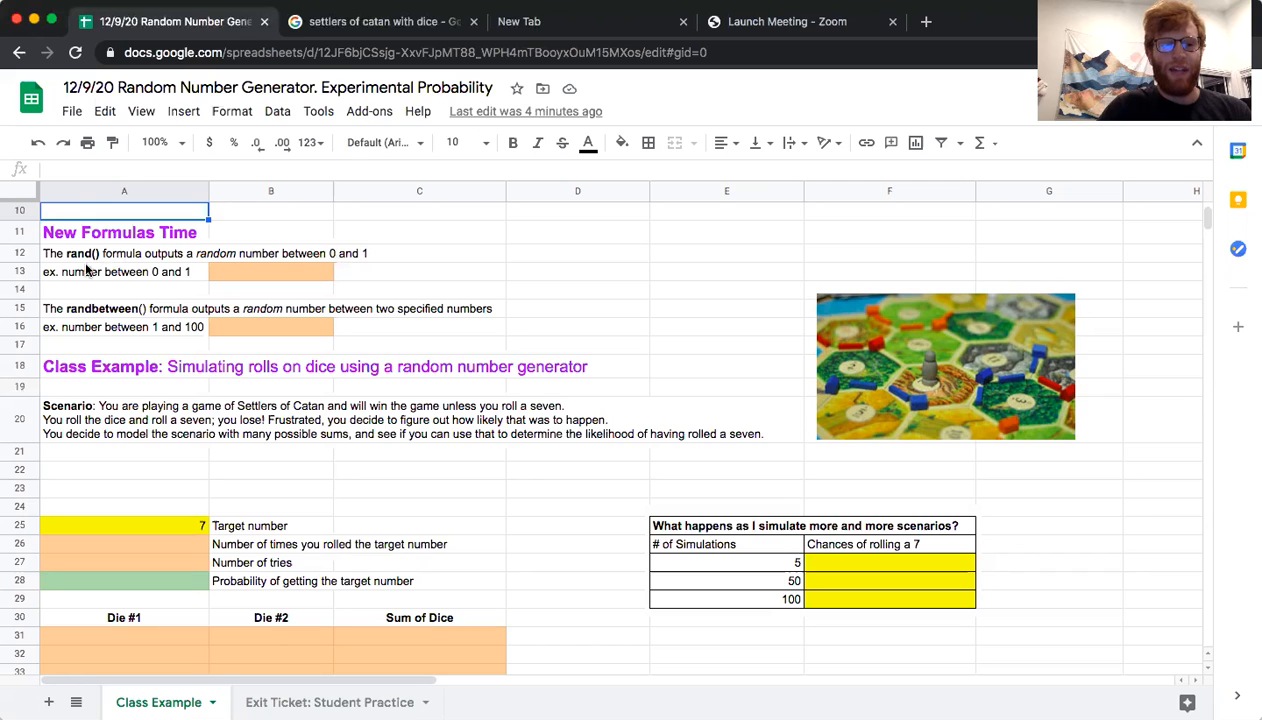
Try the formula =rand() in cell B13 for a number between 0 and 1, and clear the cell again
{"action": "left_click", "coordinate": [240, 274]}
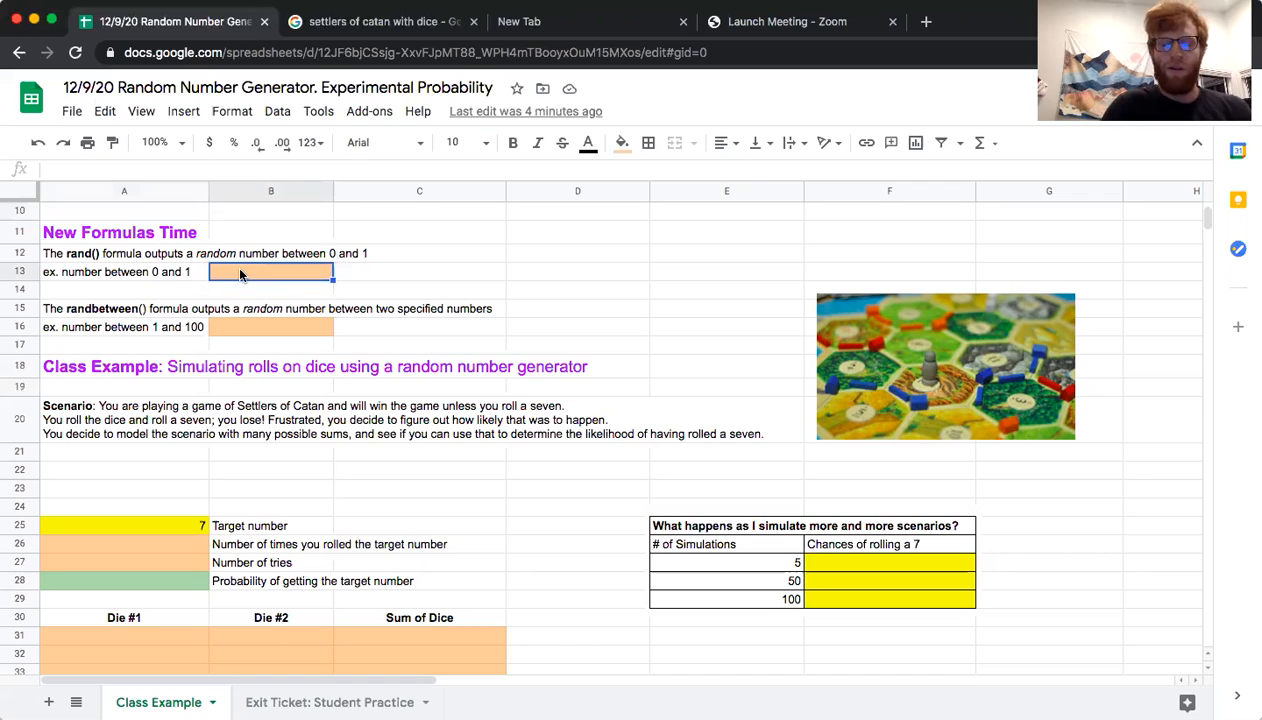
{"action": "type", "text": "="}
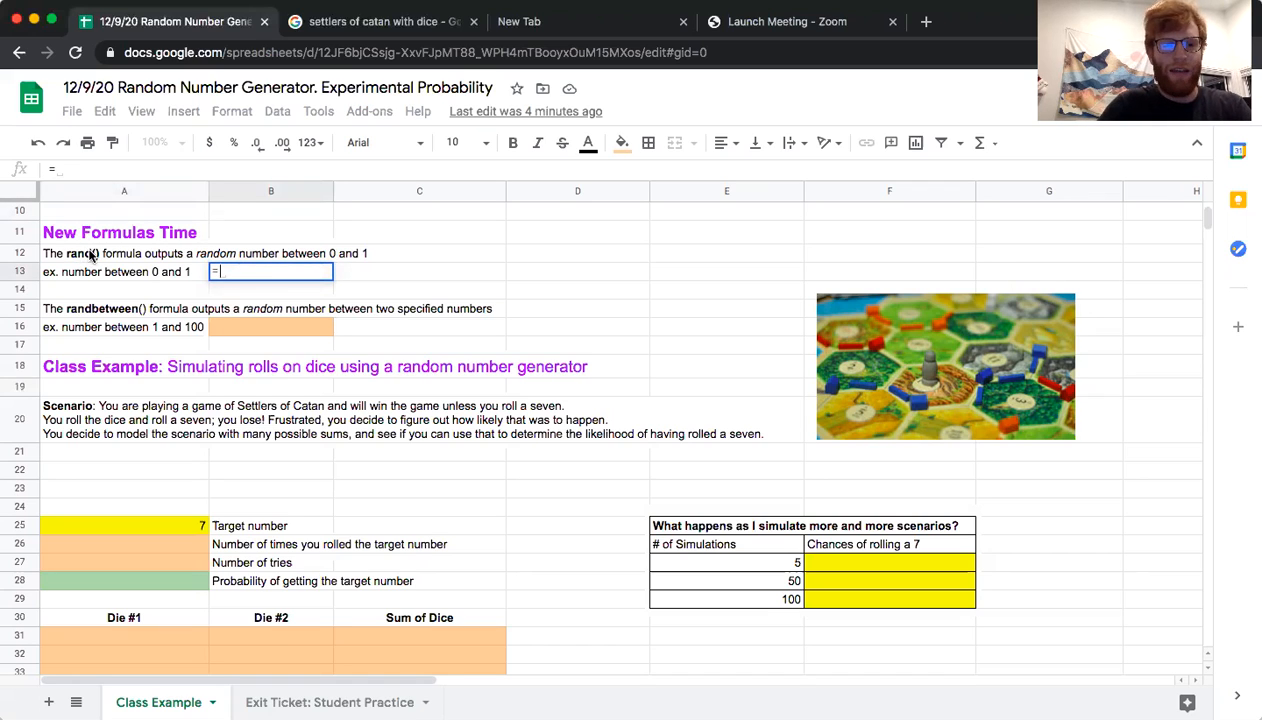
{"action": "type", "text": "rand"}
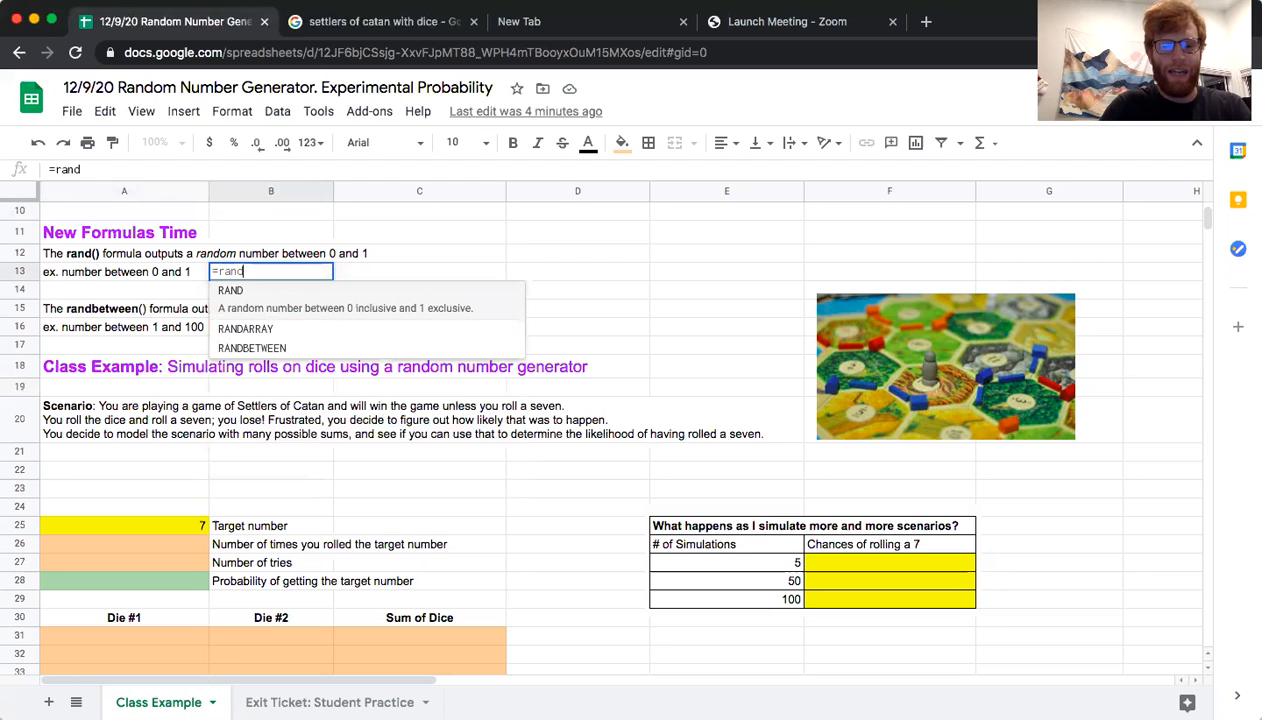
{"action": "type", "text": "("}
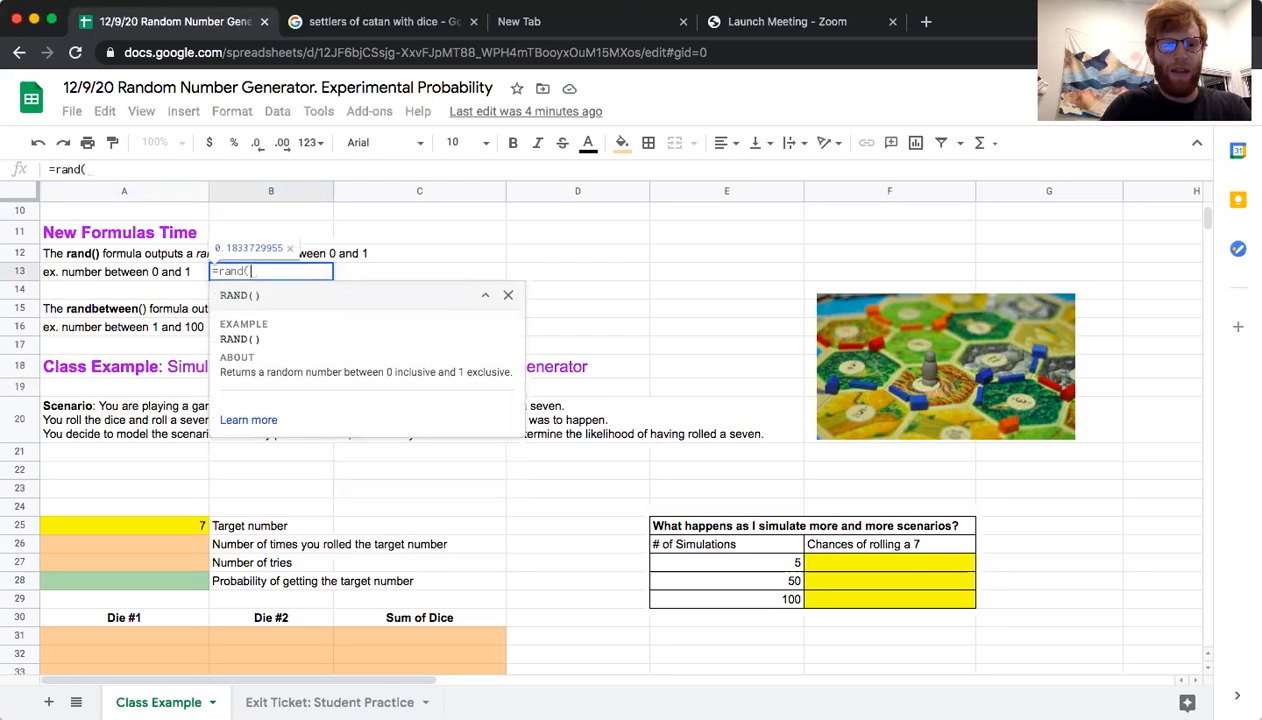
{"action": "type", "text": ")"}
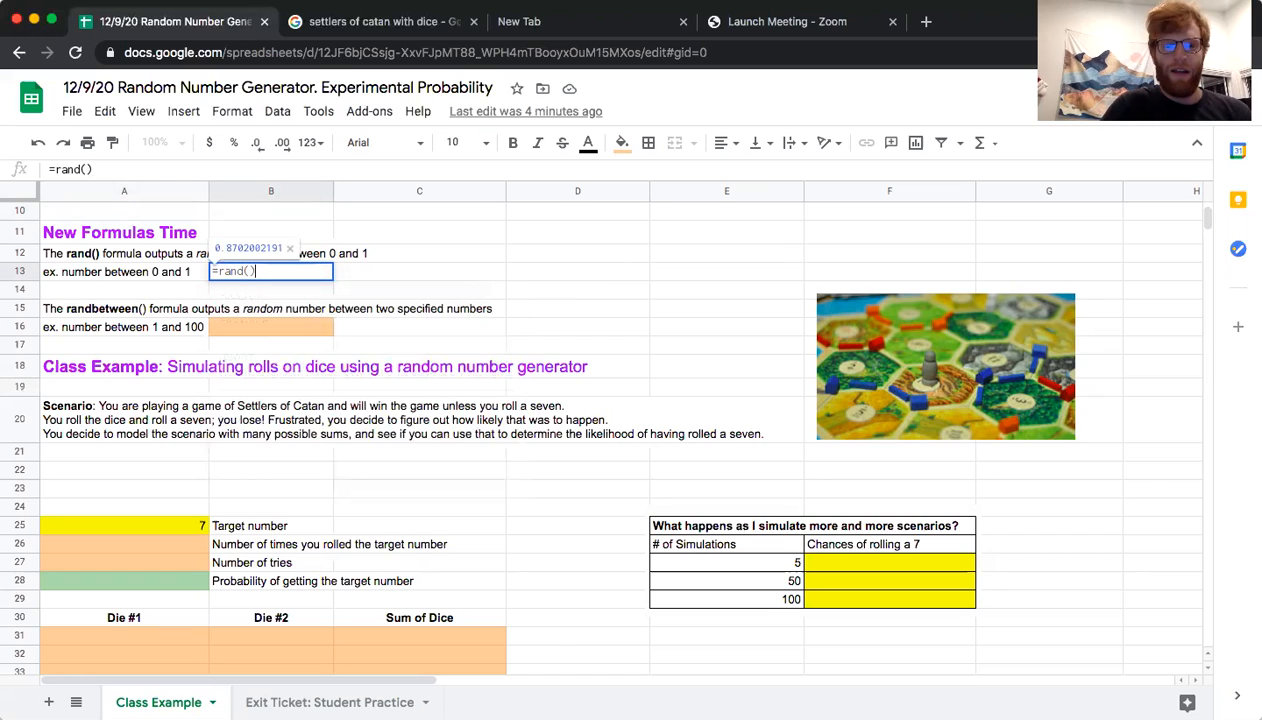
{"action": "key", "text": "Return"}
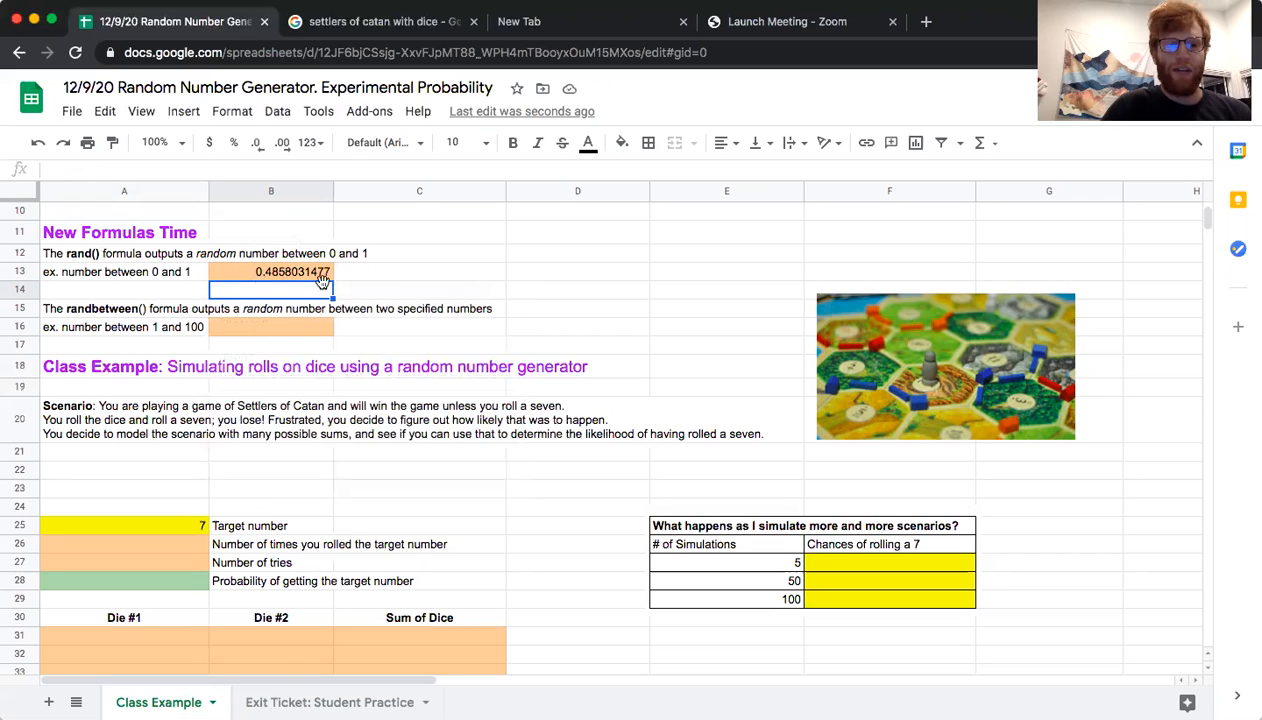
{"action": "left_click", "coordinate": [247, 274]}
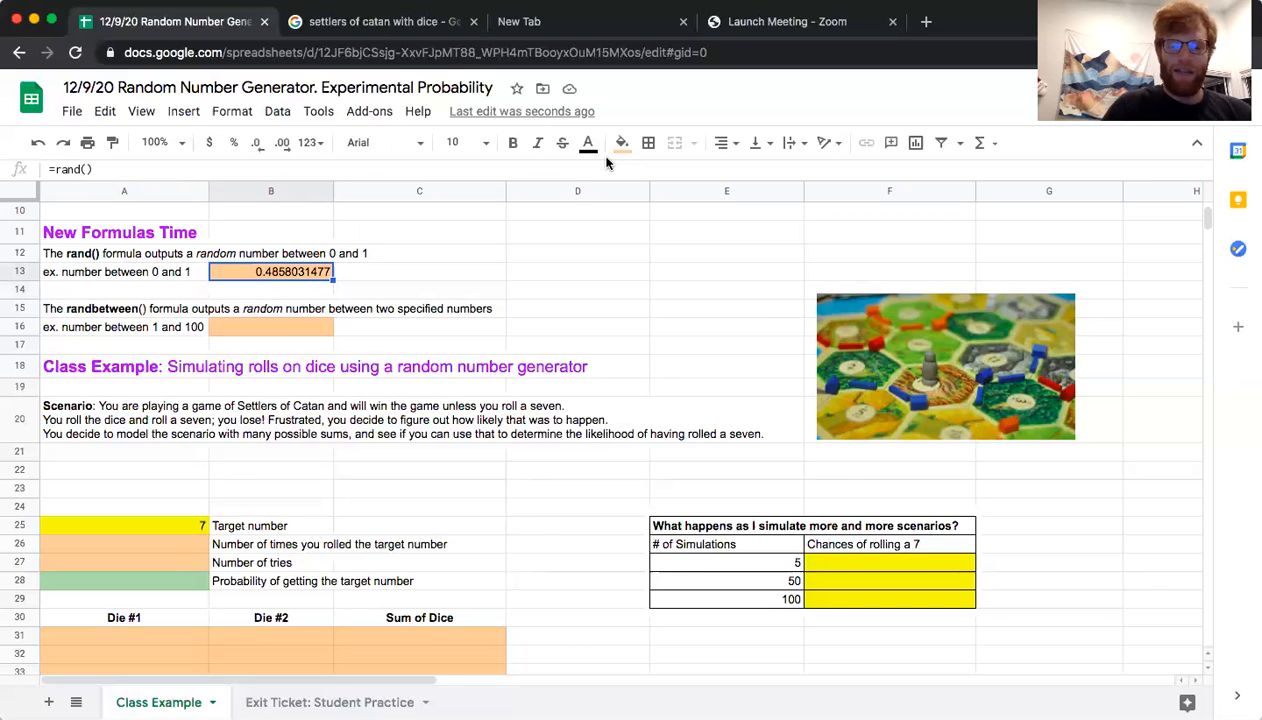
{"action": "key", "text": "Delete"}
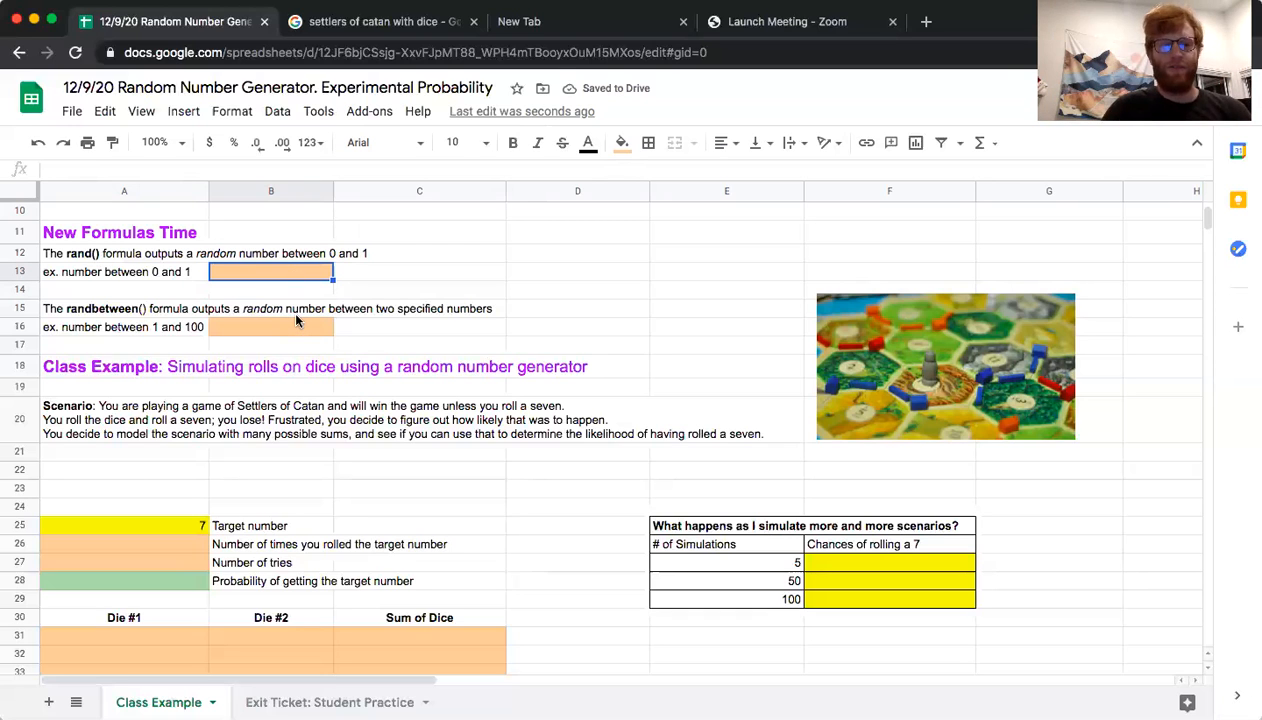
Try the formula =randbetween(1,100) in cell B16, and clear the cell again
{"action": "left_click", "coordinate": [97, 330]}
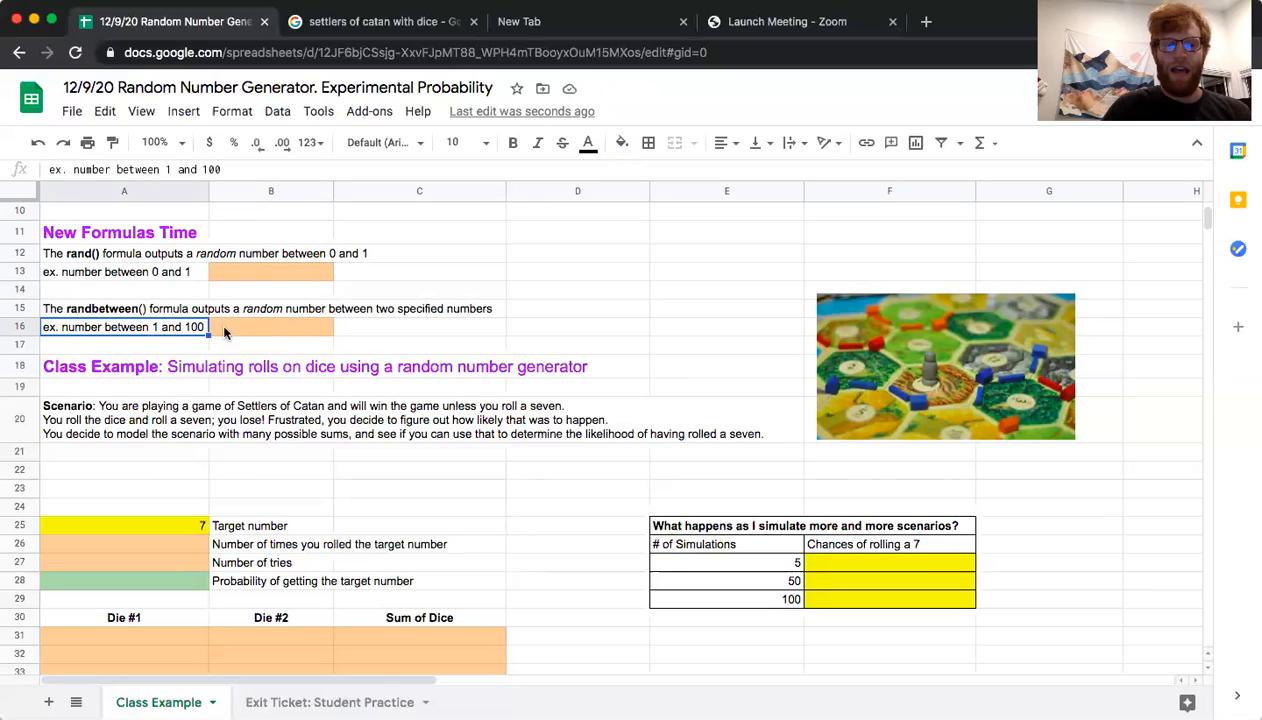
{"action": "left_click", "coordinate": [225, 330]}
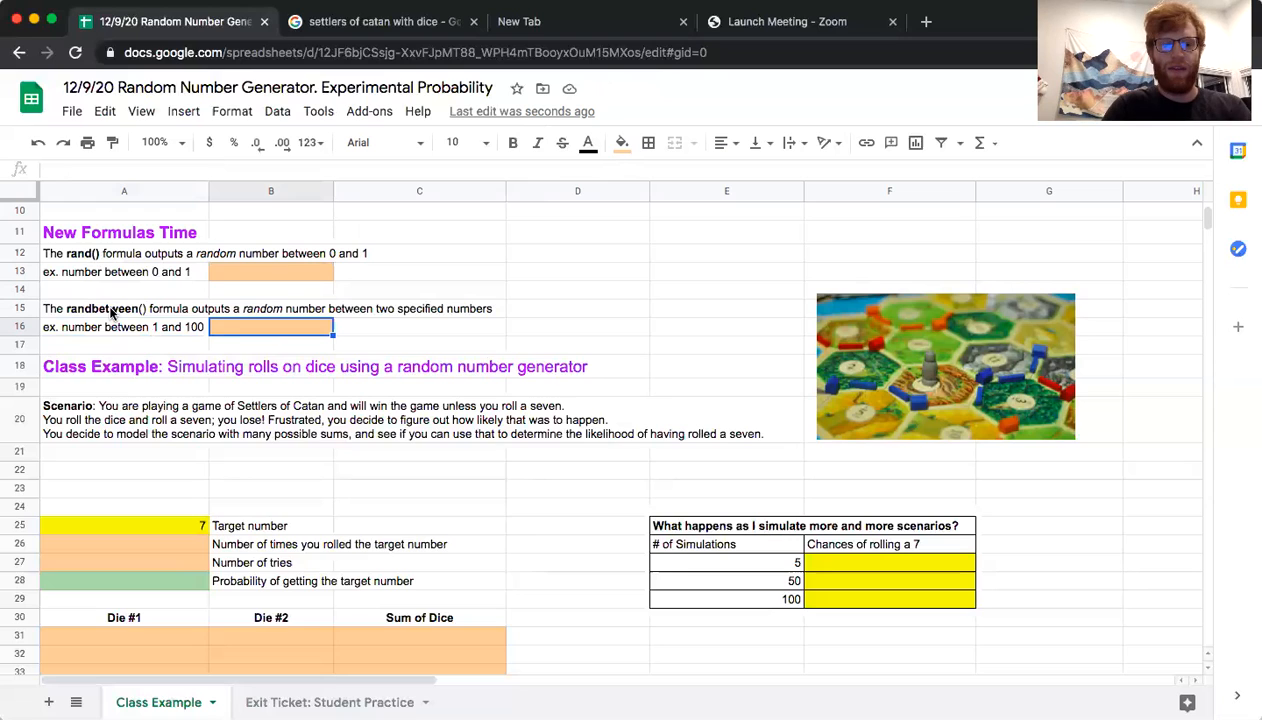
{"action": "type", "text": "="}
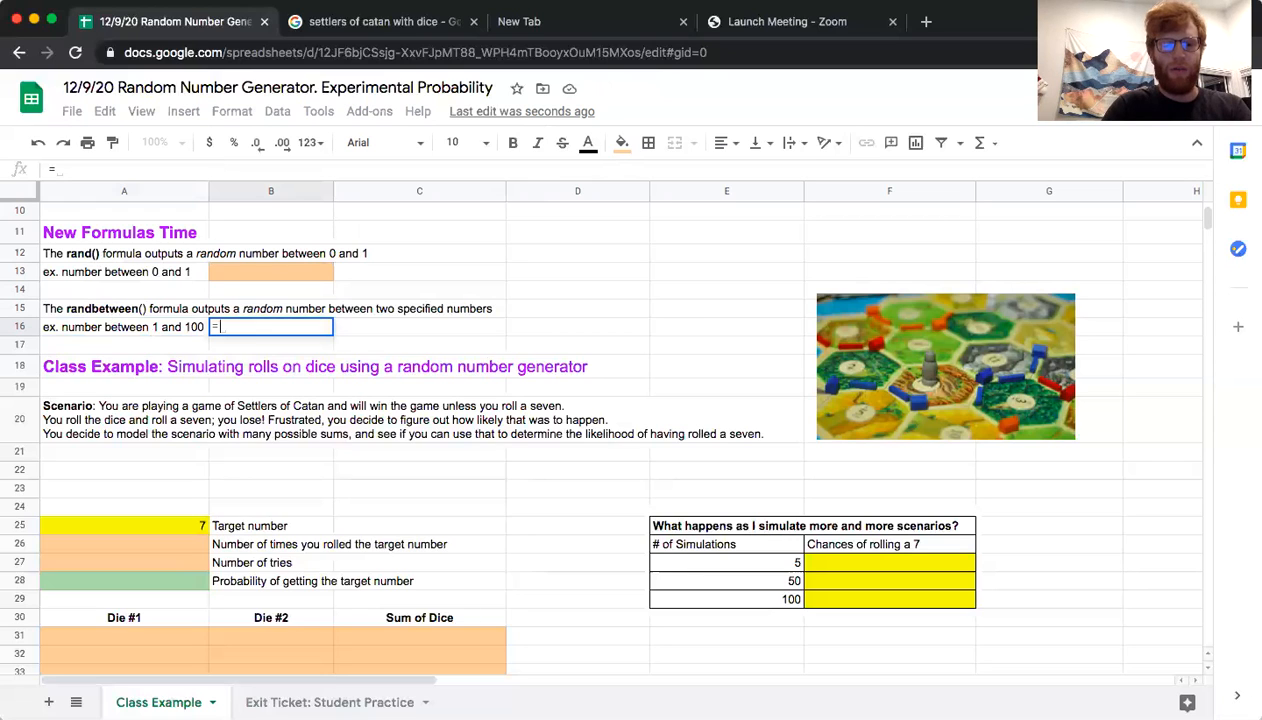
{"action": "type", "text": "randb"}
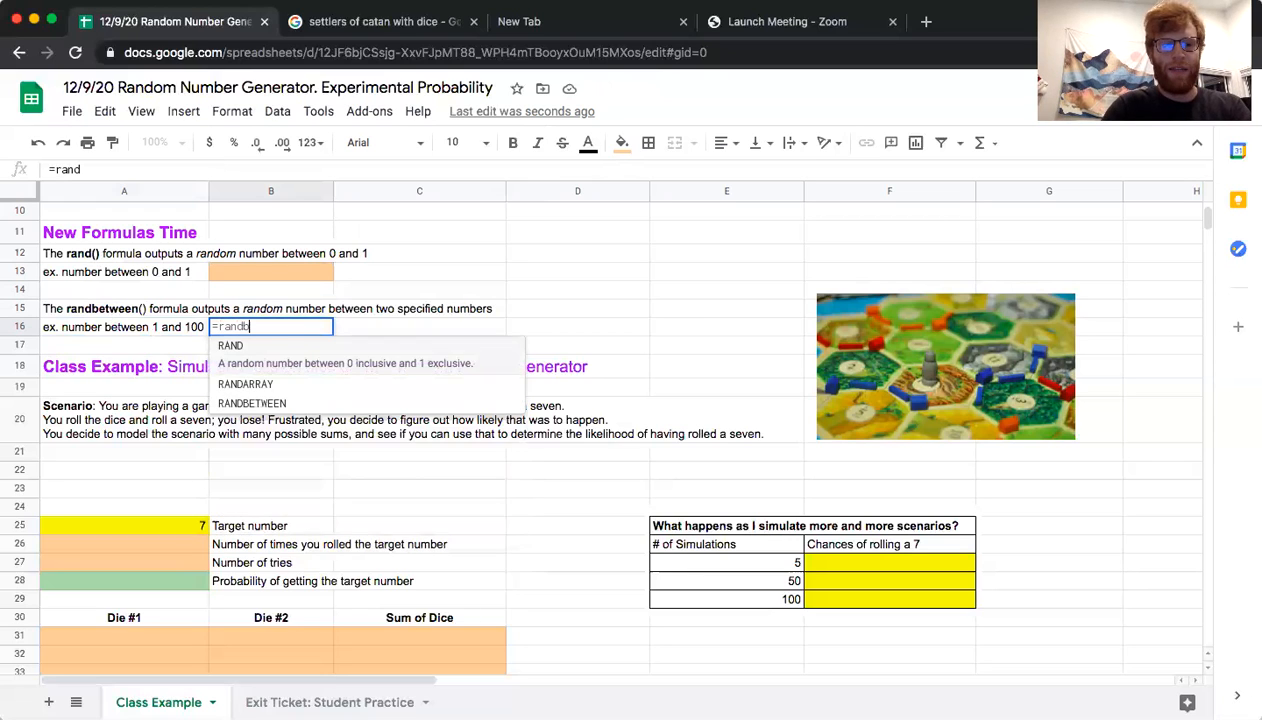
{"action": "type", "text": "etween("}
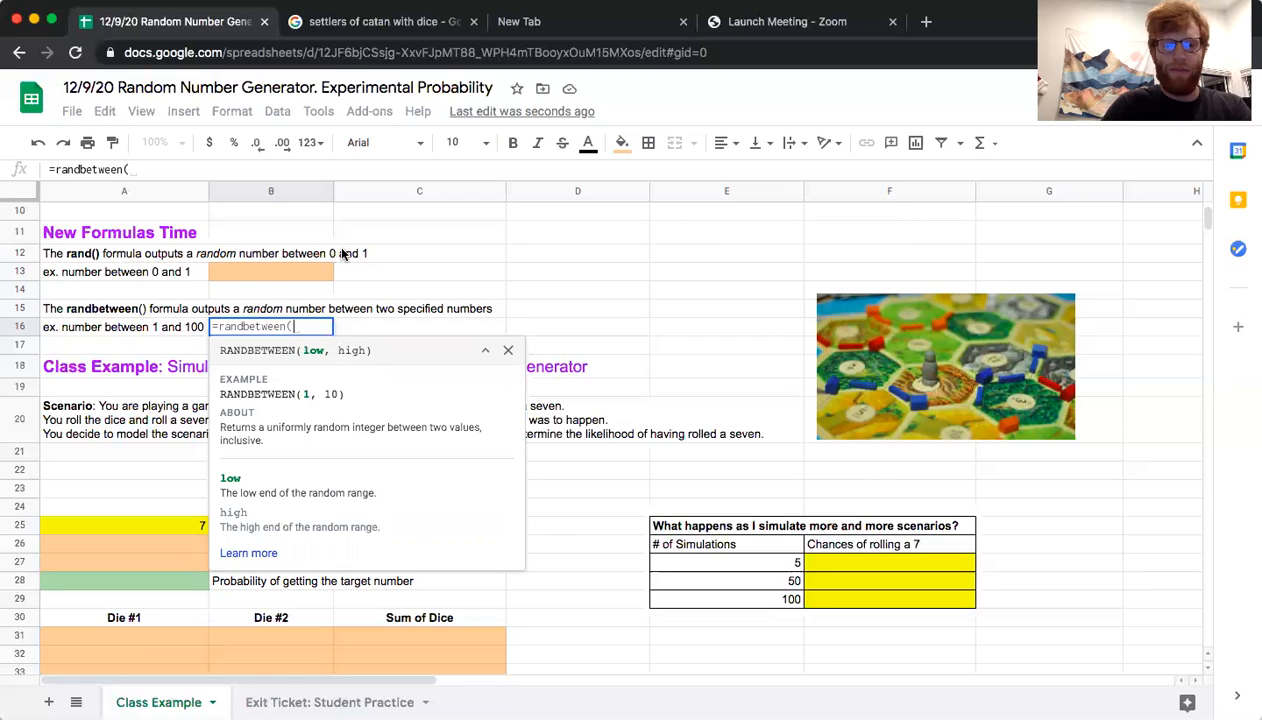
{"action": "type", "text": "1,"}
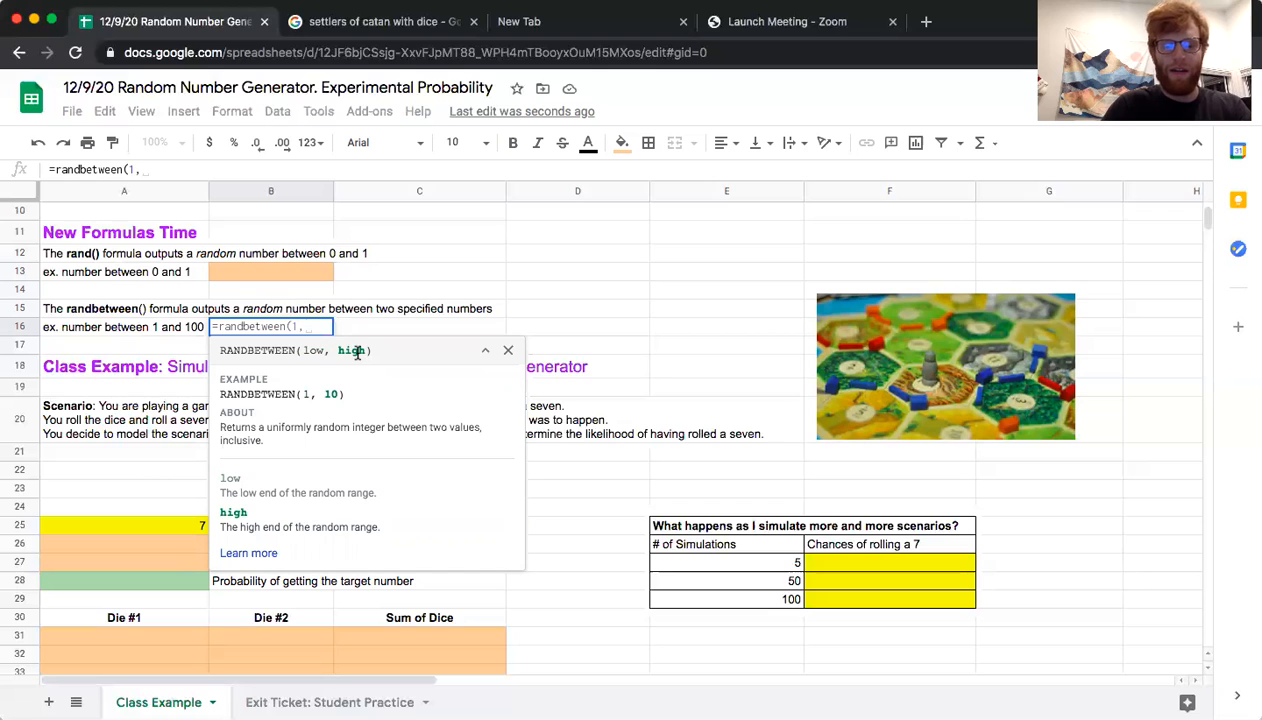
{"action": "type", "text": "100"}
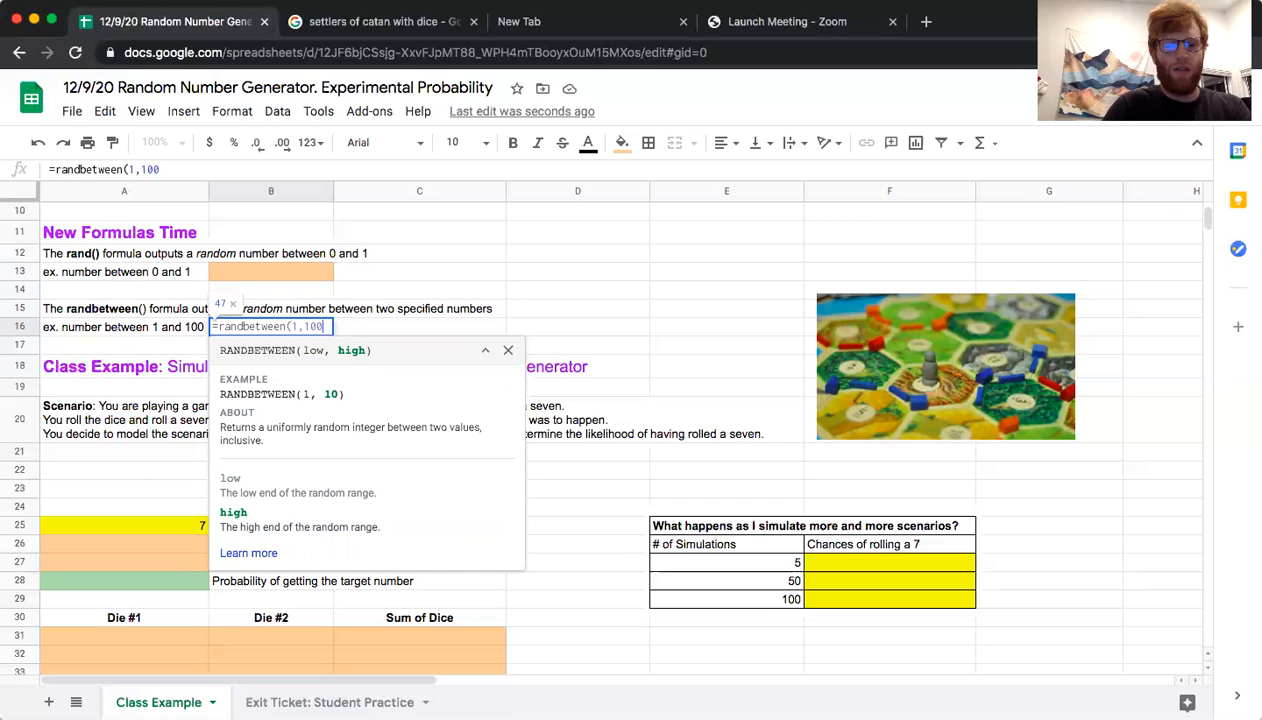
{"action": "type", "text": ")"}
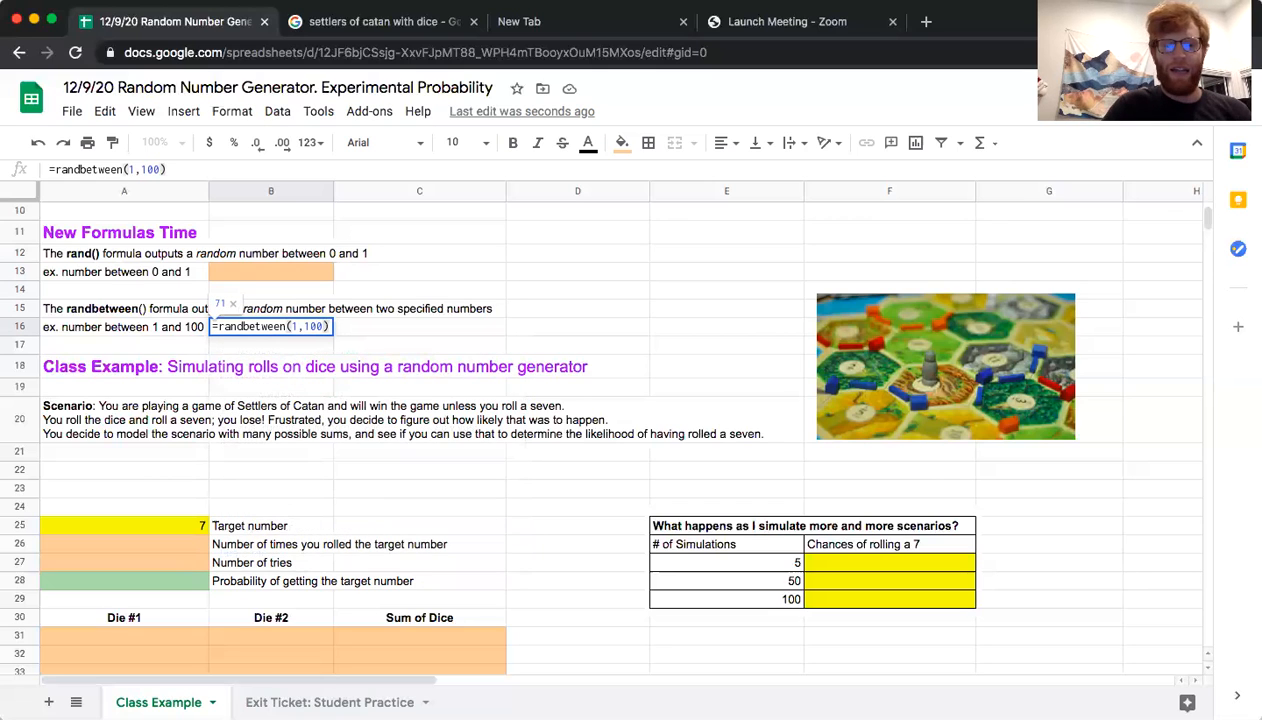
{"action": "key", "text": "Return"}
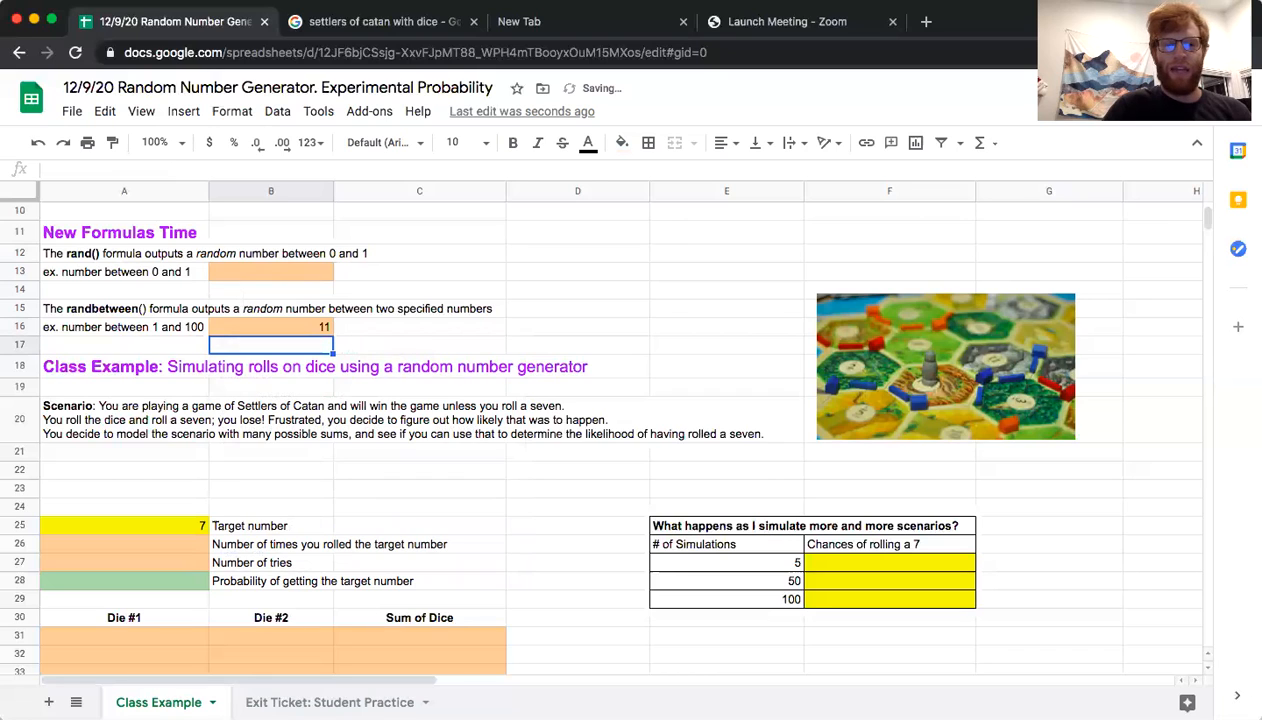
{"action": "left_click", "coordinate": [281, 325]}
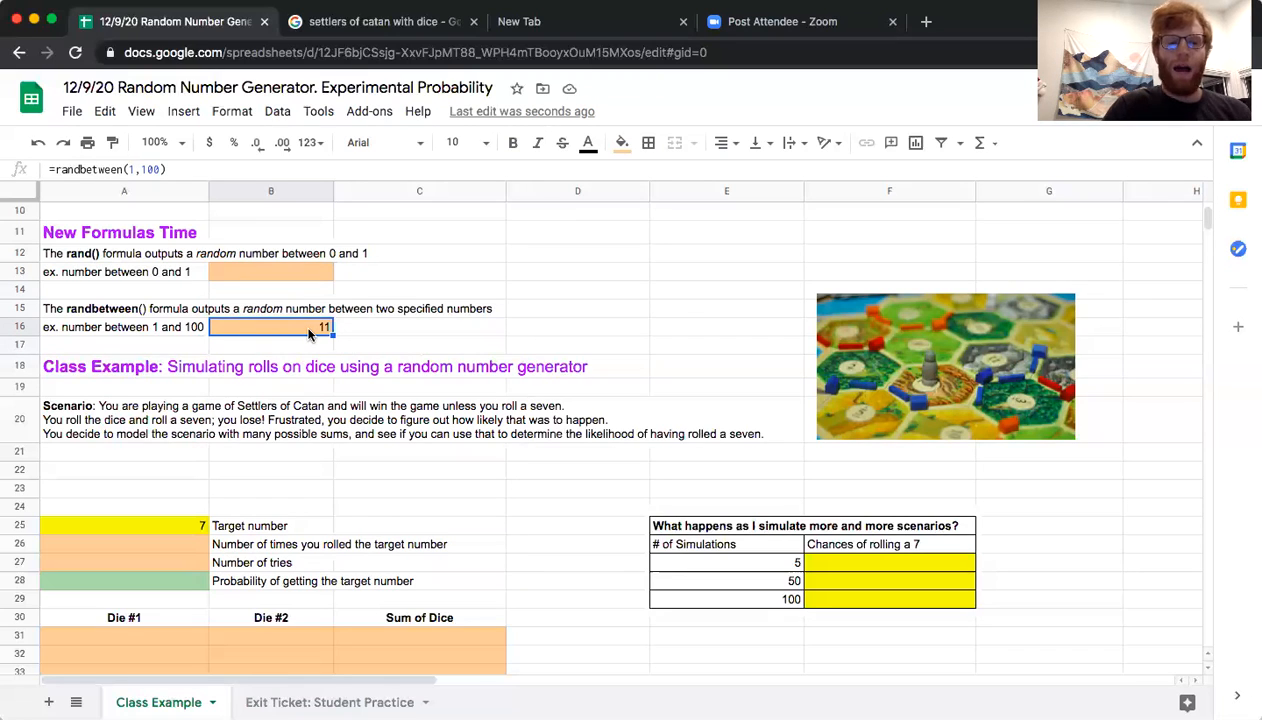
{"action": "key", "text": "Delete"}
Select the scenario text of the Class Example section and set the sheet zoom to 125%
{"action": "scroll", "coordinate": [241, 305], "scroll_direction": "down", "scroll_amount": 2}
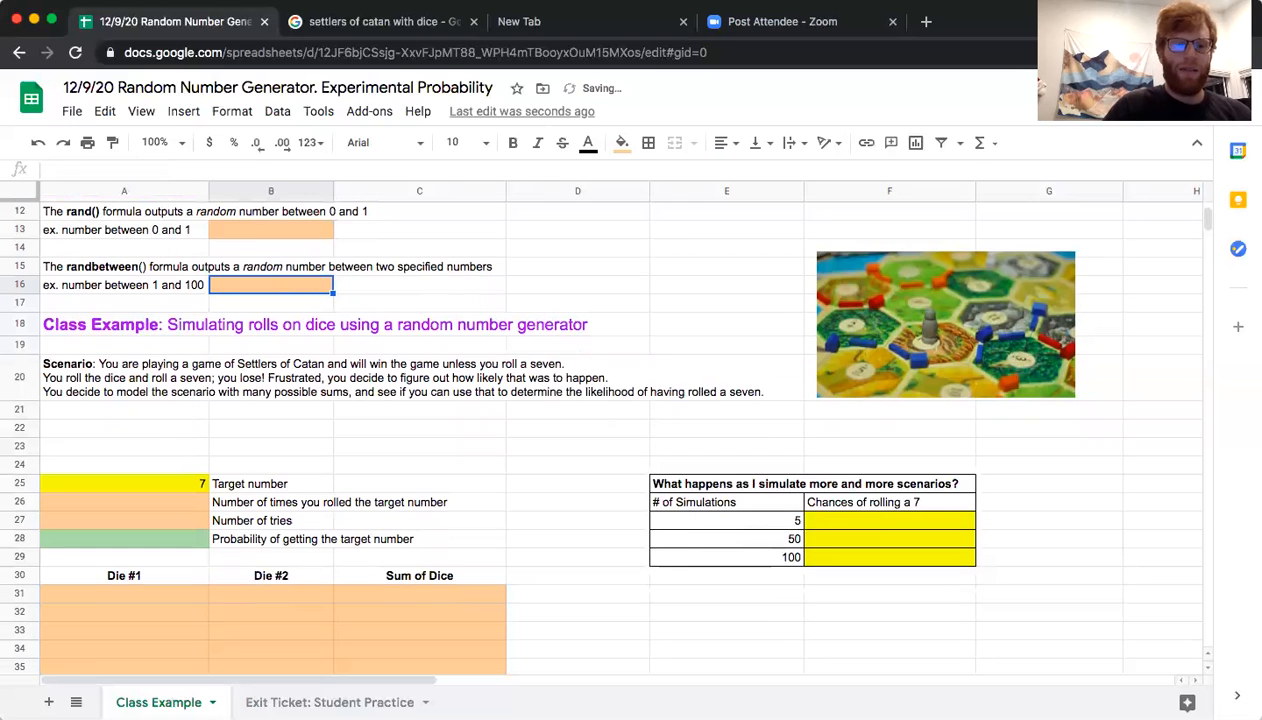
{"action": "left_click", "coordinate": [104, 325]}
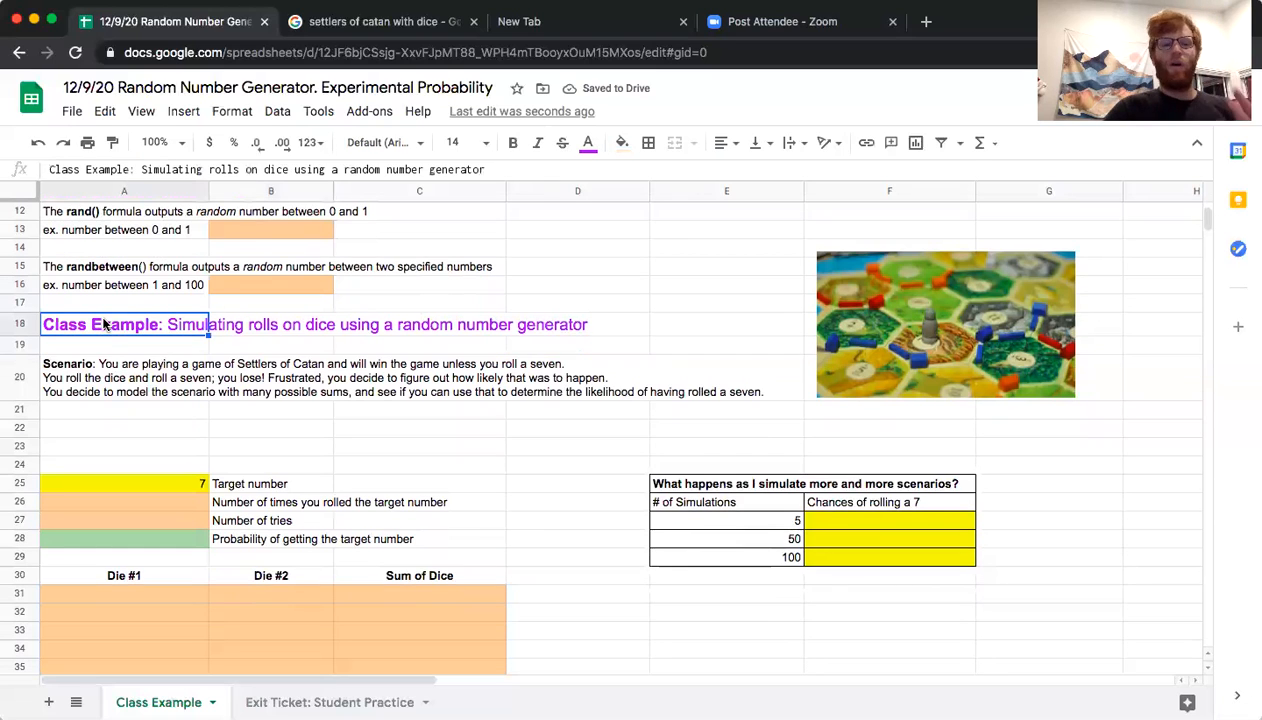
{"action": "left_click", "coordinate": [153, 304]}
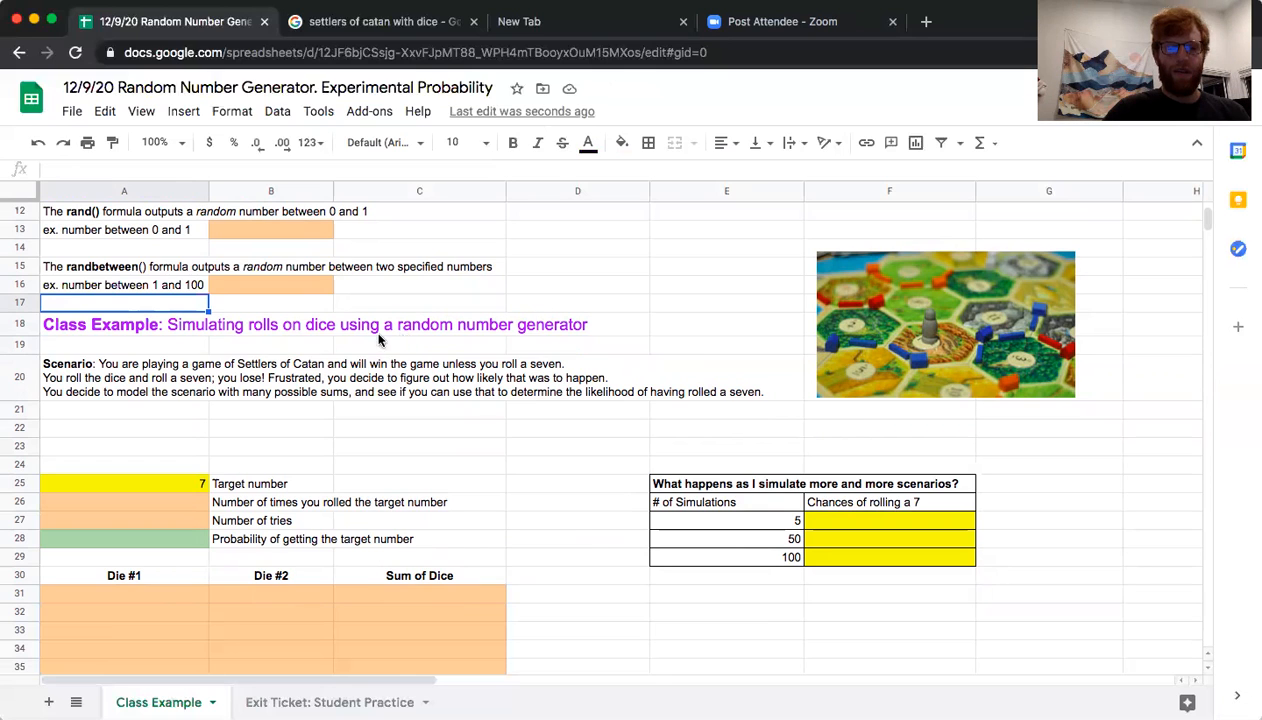
{"action": "left_click", "coordinate": [143, 381]}
{"action": "left_click", "coordinate": [178, 142]}
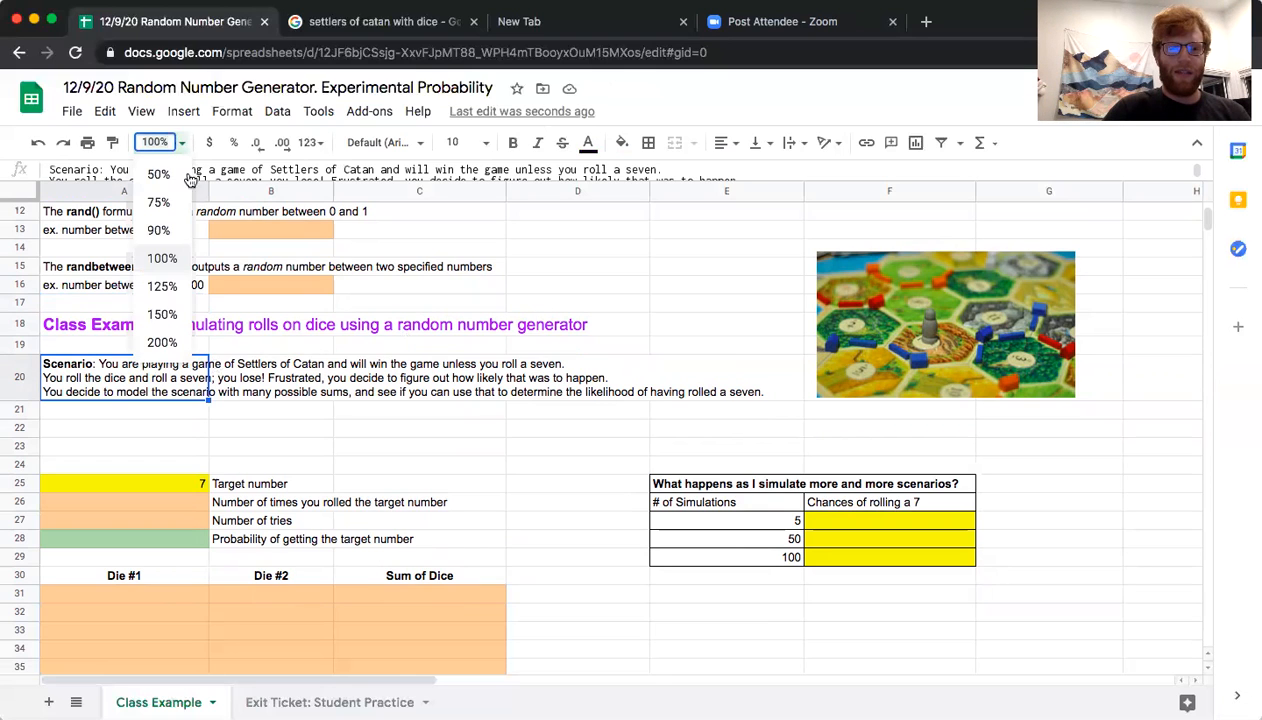
{"action": "left_click", "coordinate": [166, 287]}
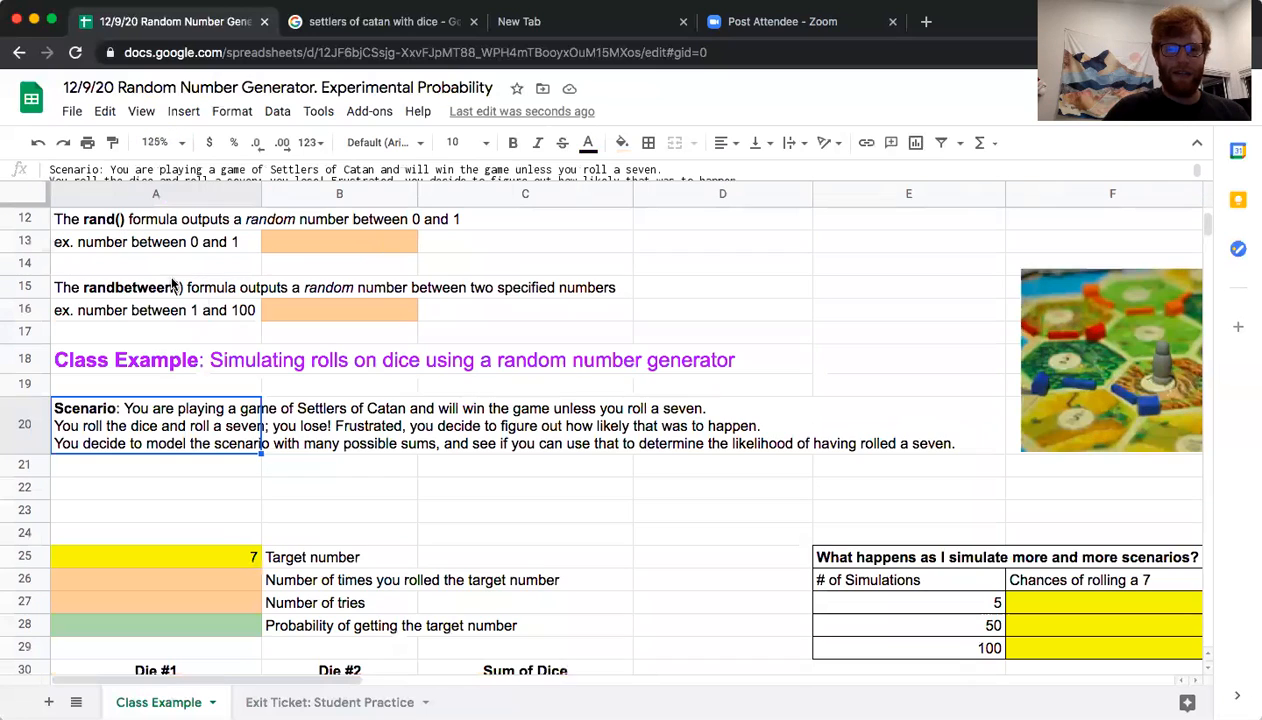
Examine the dice-rolling class example: the game picture, target number, dice and sum columns, and the table of simulation counts
{"action": "left_click", "coordinate": [215, 362]}
{"action": "scroll", "coordinate": [632, 385], "scroll_direction": "right", "scroll_amount": 5}
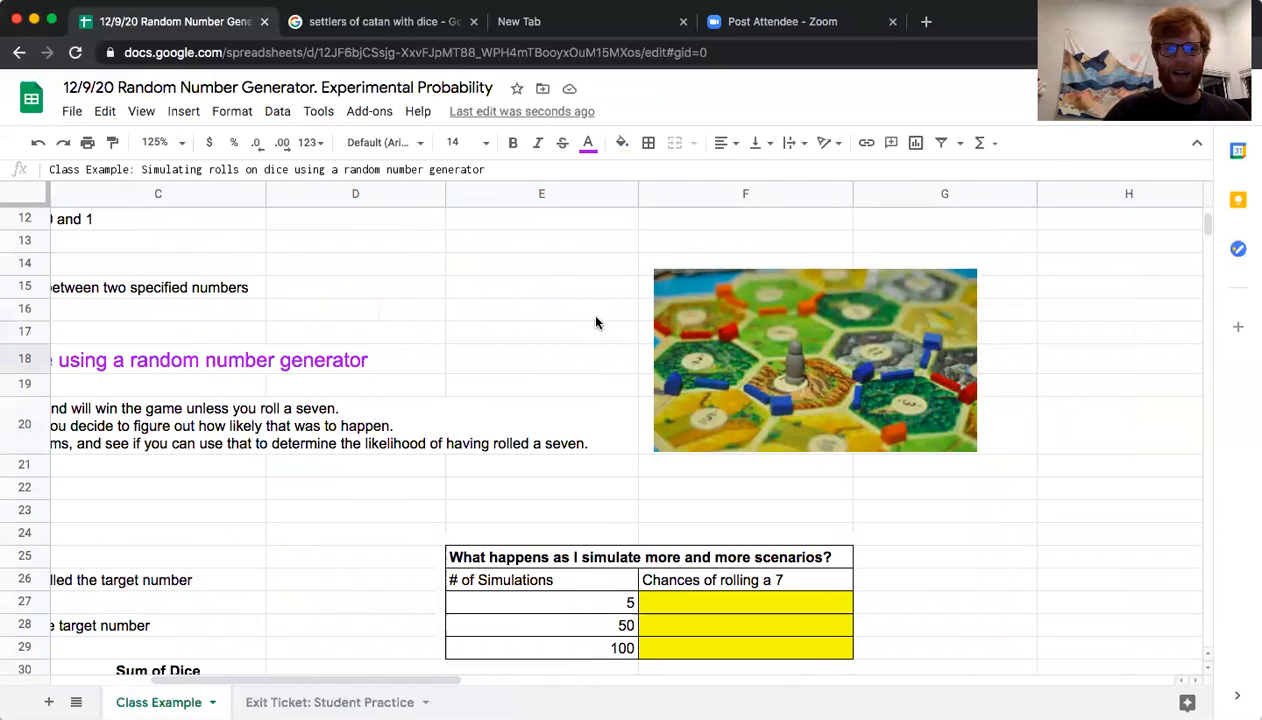
{"action": "scroll", "coordinate": [596, 322], "scroll_direction": "left", "scroll_amount": 5}
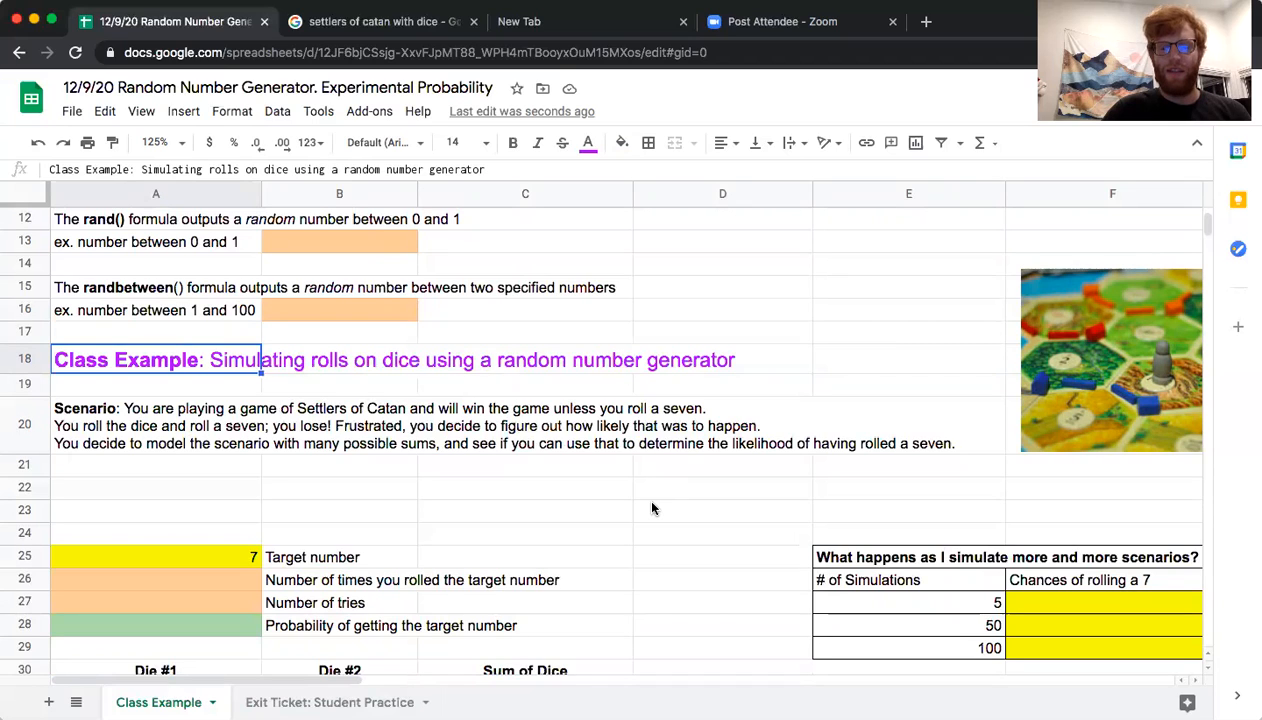
{"action": "left_click", "coordinate": [246, 556]}
{"action": "left_click_drag", "start_coordinate": [282, 563], "coordinate": [201, 550]}
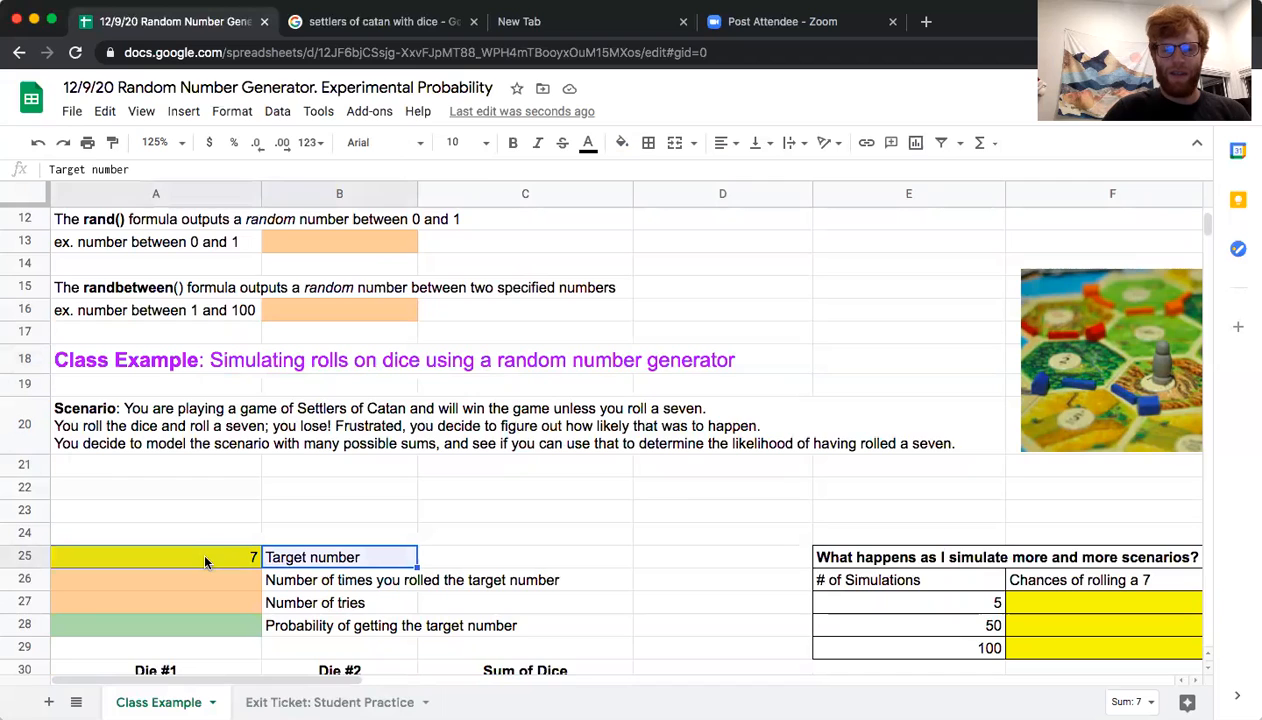
{"action": "scroll", "coordinate": [282, 584], "scroll_direction": "down", "scroll_amount": 3}
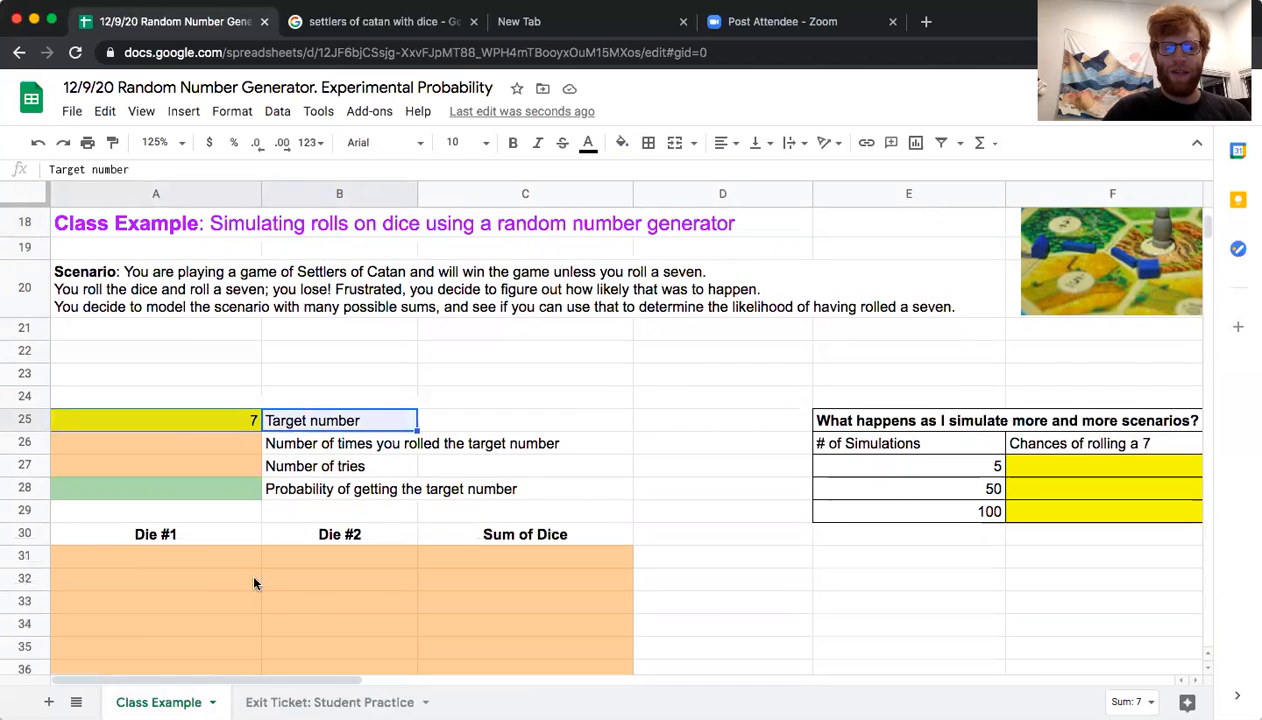
{"action": "left_click_drag", "start_coordinate": [171, 556], "coordinate": [307, 566]}
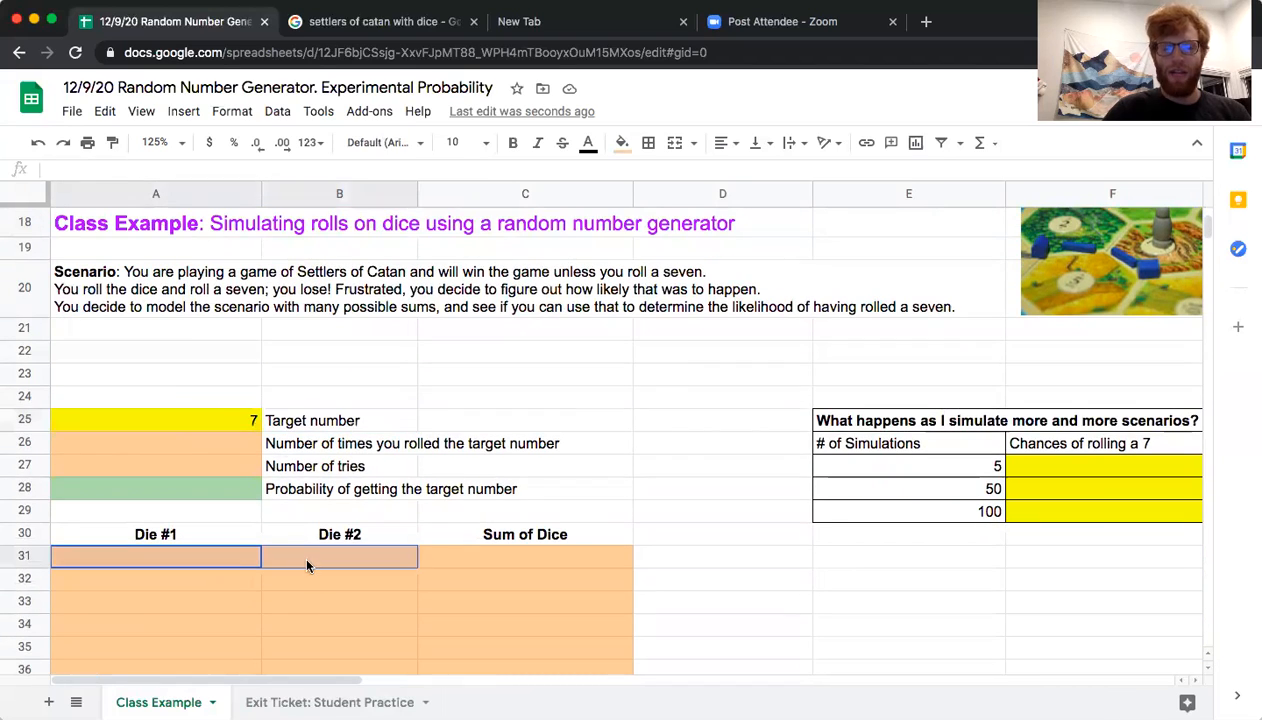
{"action": "left_click", "coordinate": [508, 567]}
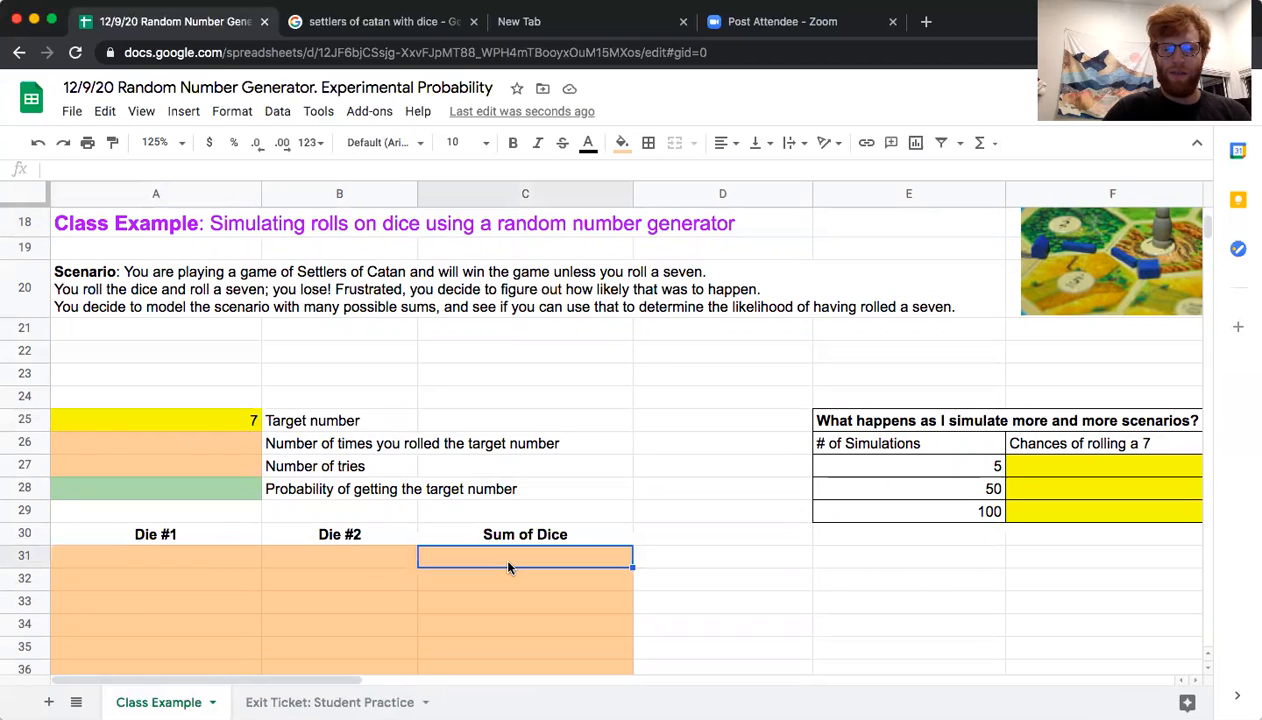
{"action": "left_click", "coordinate": [899, 462]}
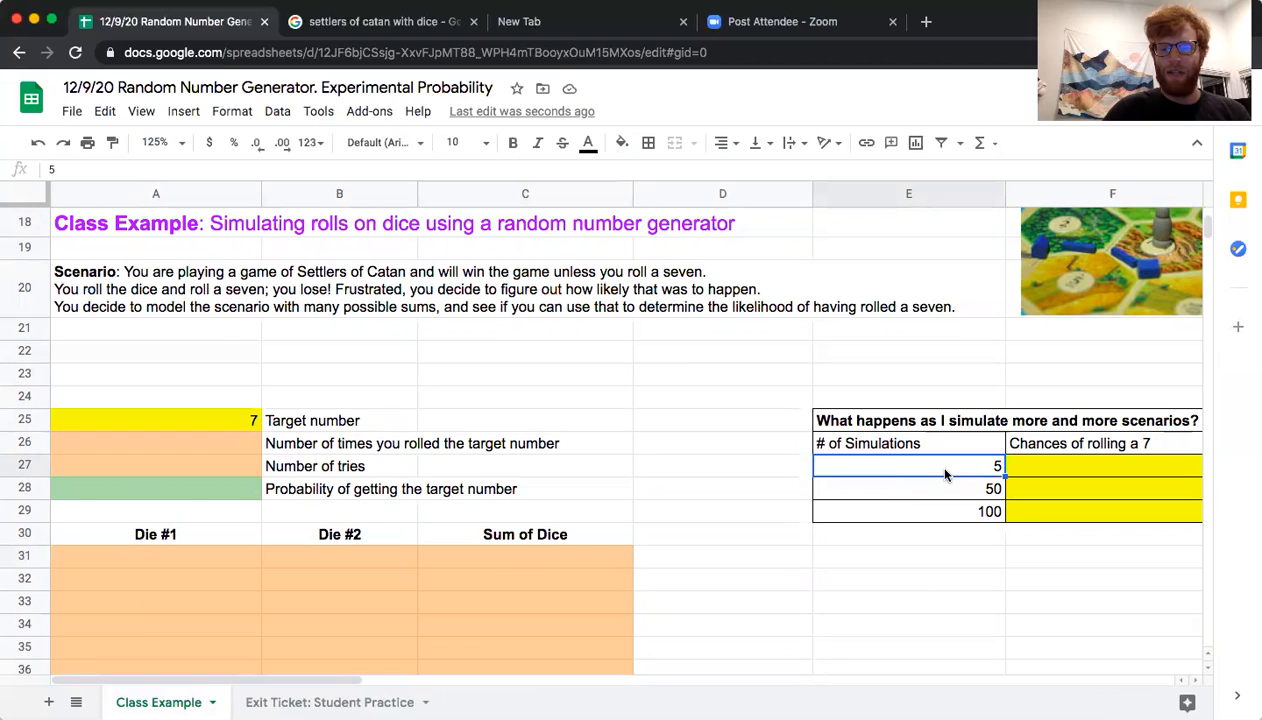
{"action": "left_click", "coordinate": [927, 494]}
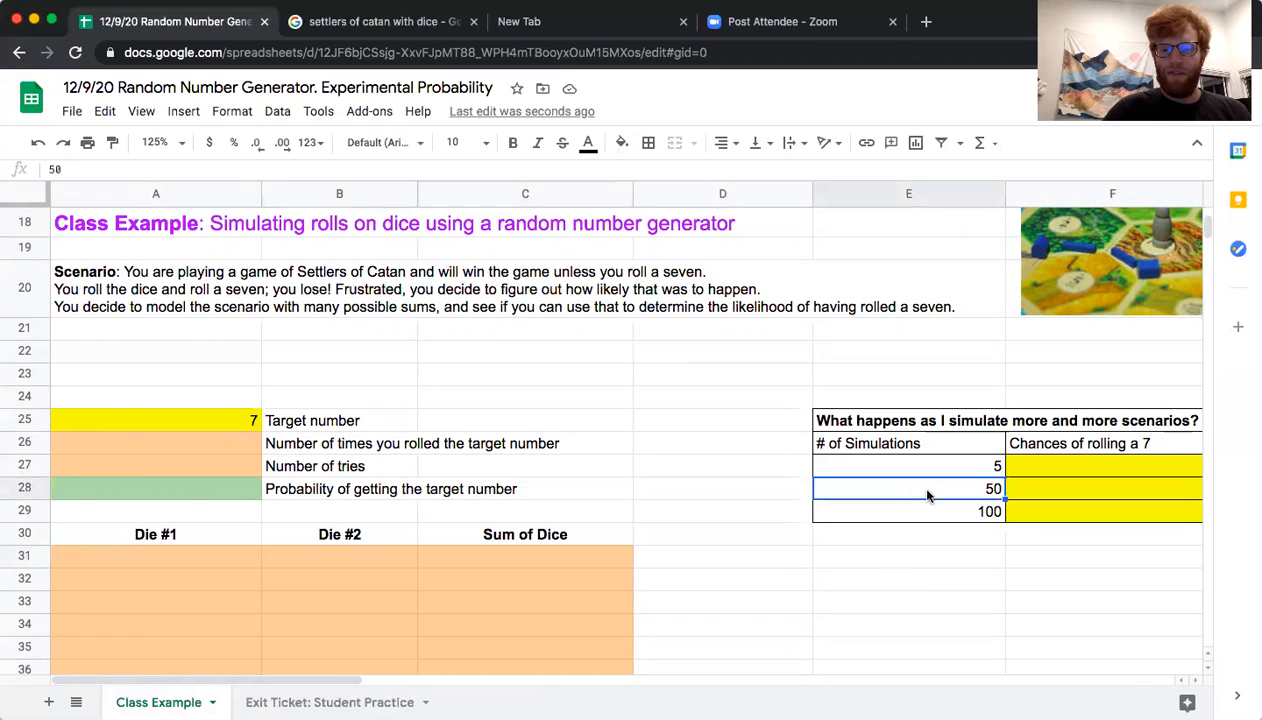
{"action": "left_click", "coordinate": [931, 517]}
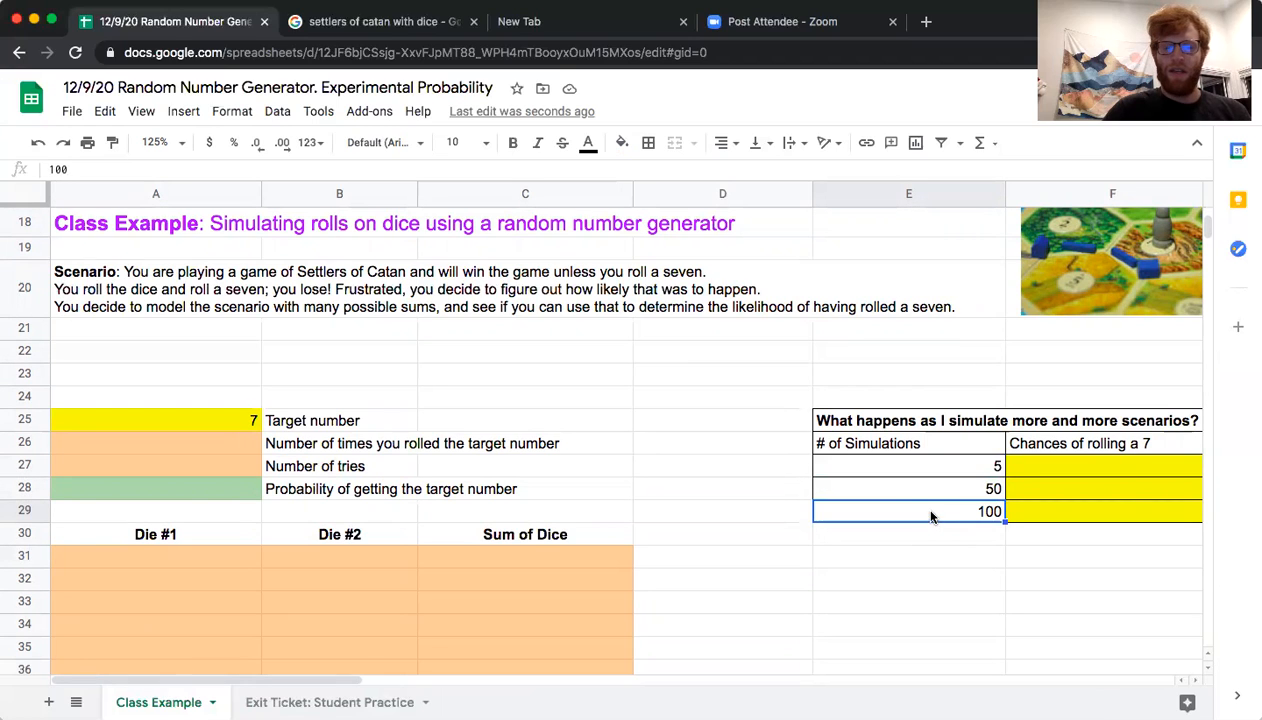
Enter the formula =randbetween(1,6) in the first Die #1 cell, A31
{"action": "left_click", "coordinate": [190, 556]}
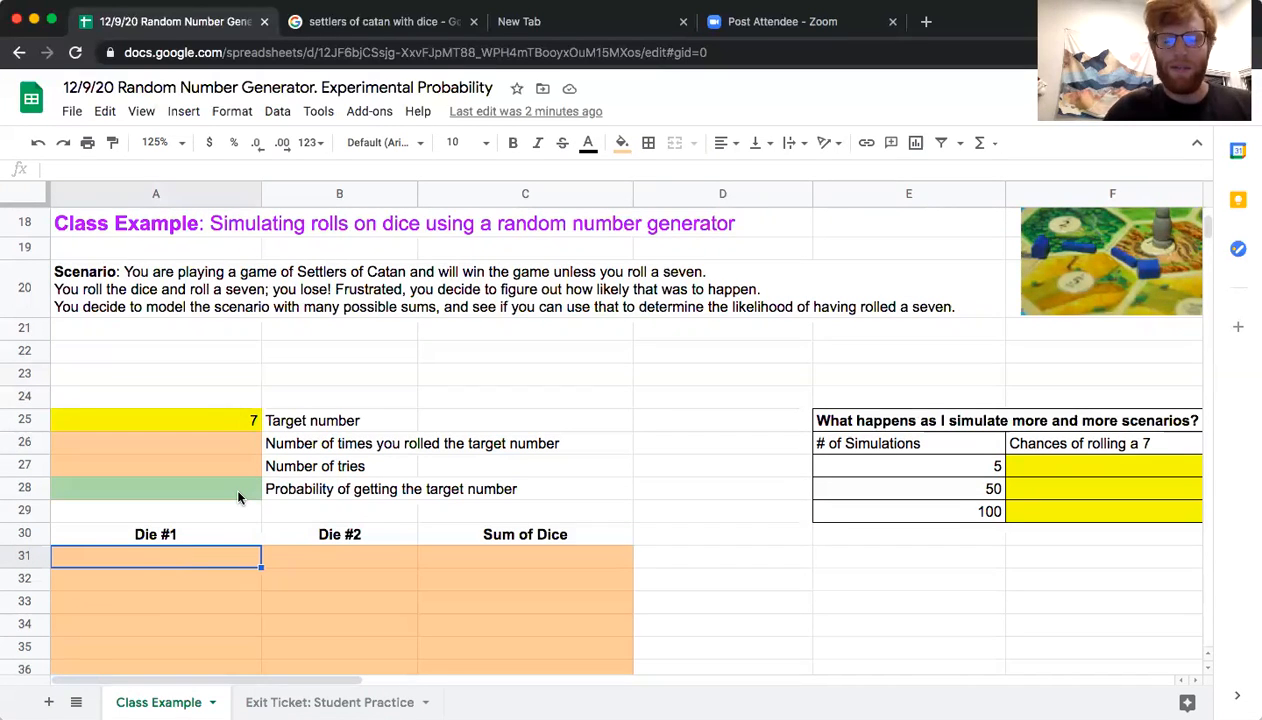
{"action": "scroll", "coordinate": [240, 497], "scroll_direction": "up", "scroll_amount": 3}
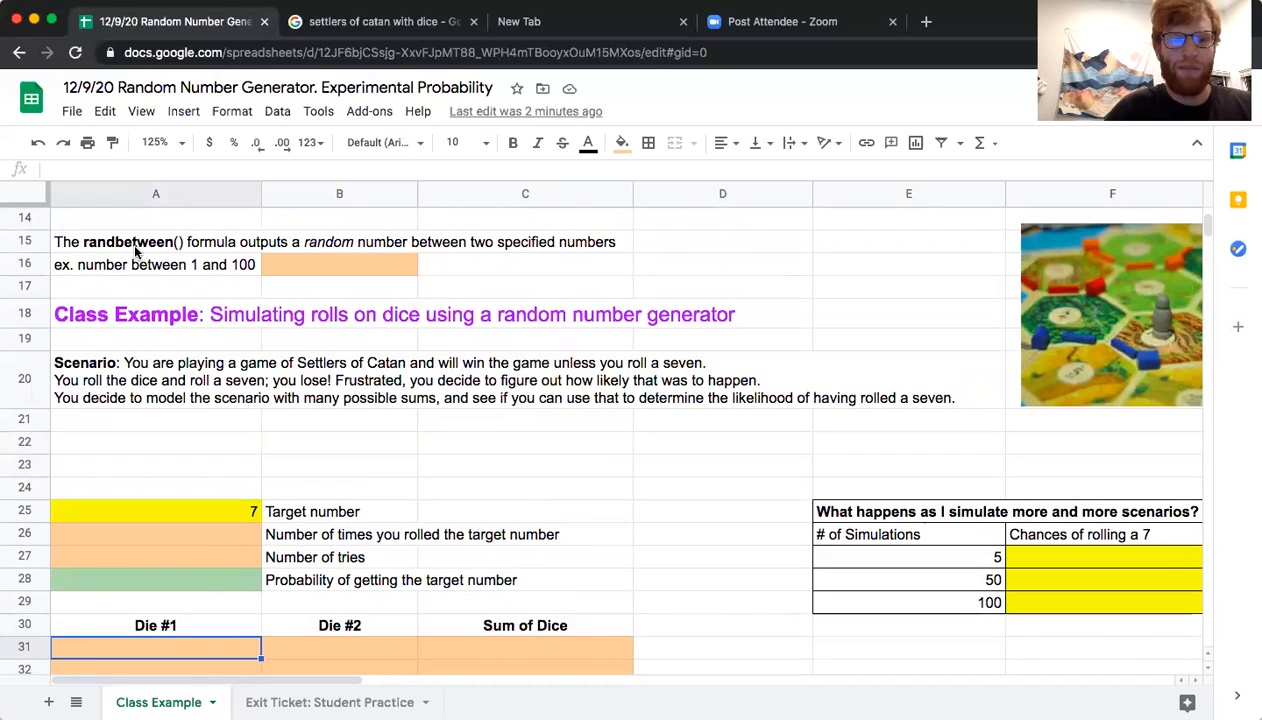
{"action": "scroll", "coordinate": [168, 252], "scroll_direction": "down", "scroll_amount": 1}
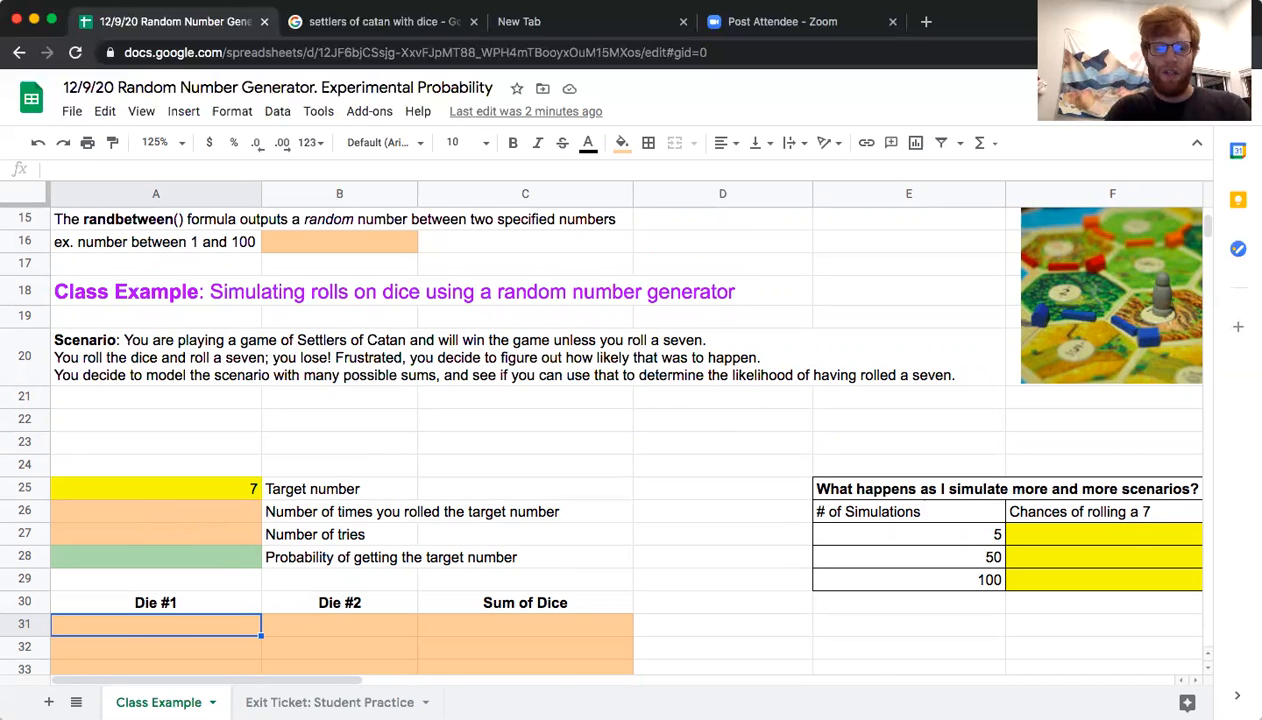
{"action": "type", "text": "=rand"}
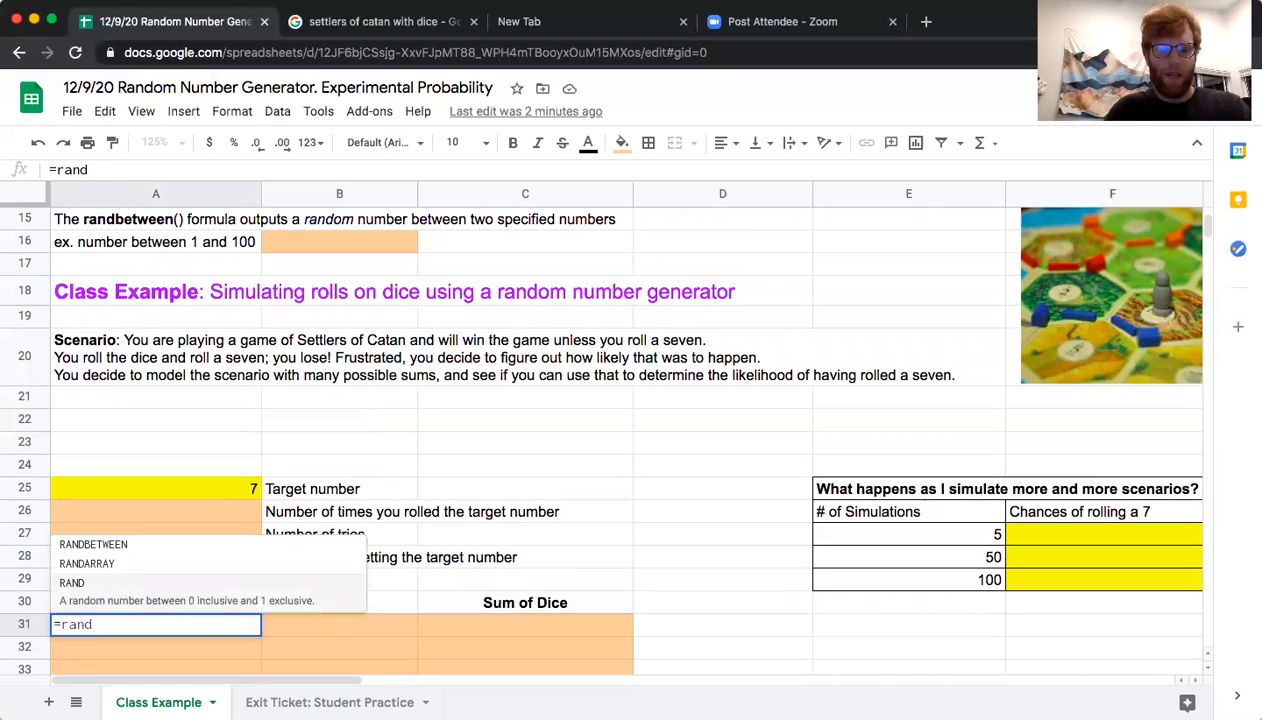
{"action": "type", "text": "between"}
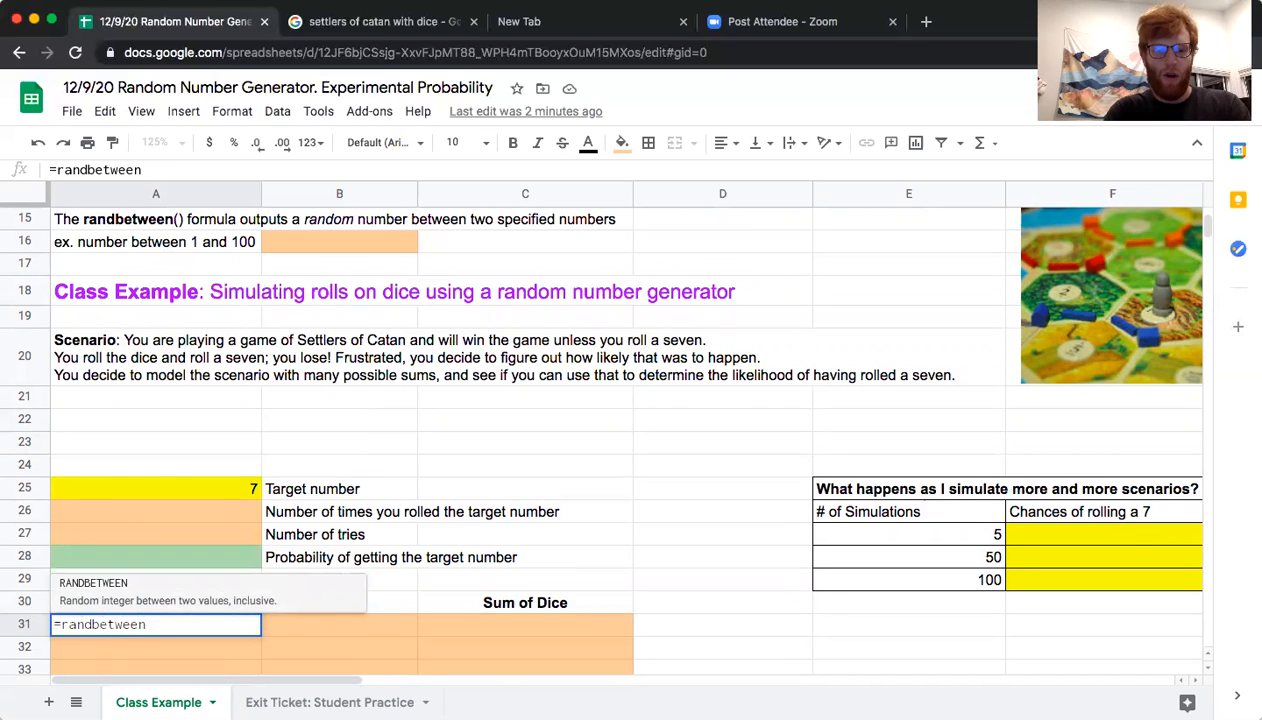
{"action": "type", "text": "(1,"}
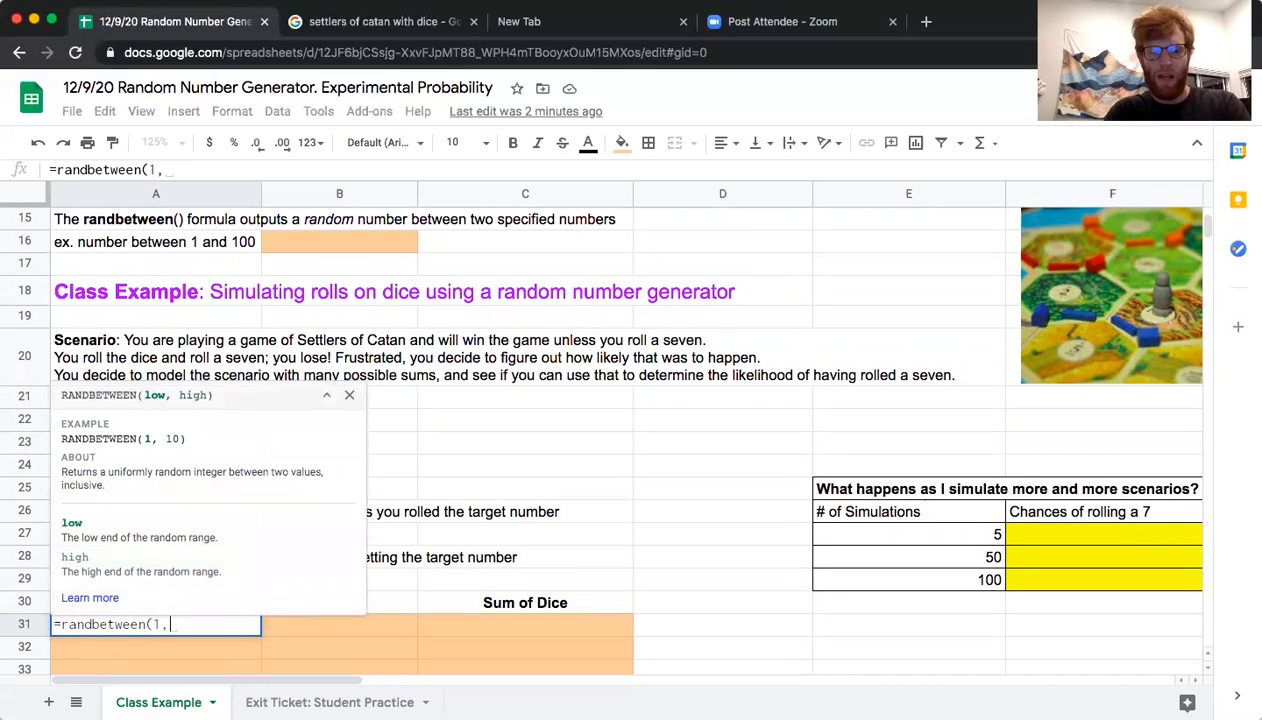
{"action": "type", "text": "6)"}
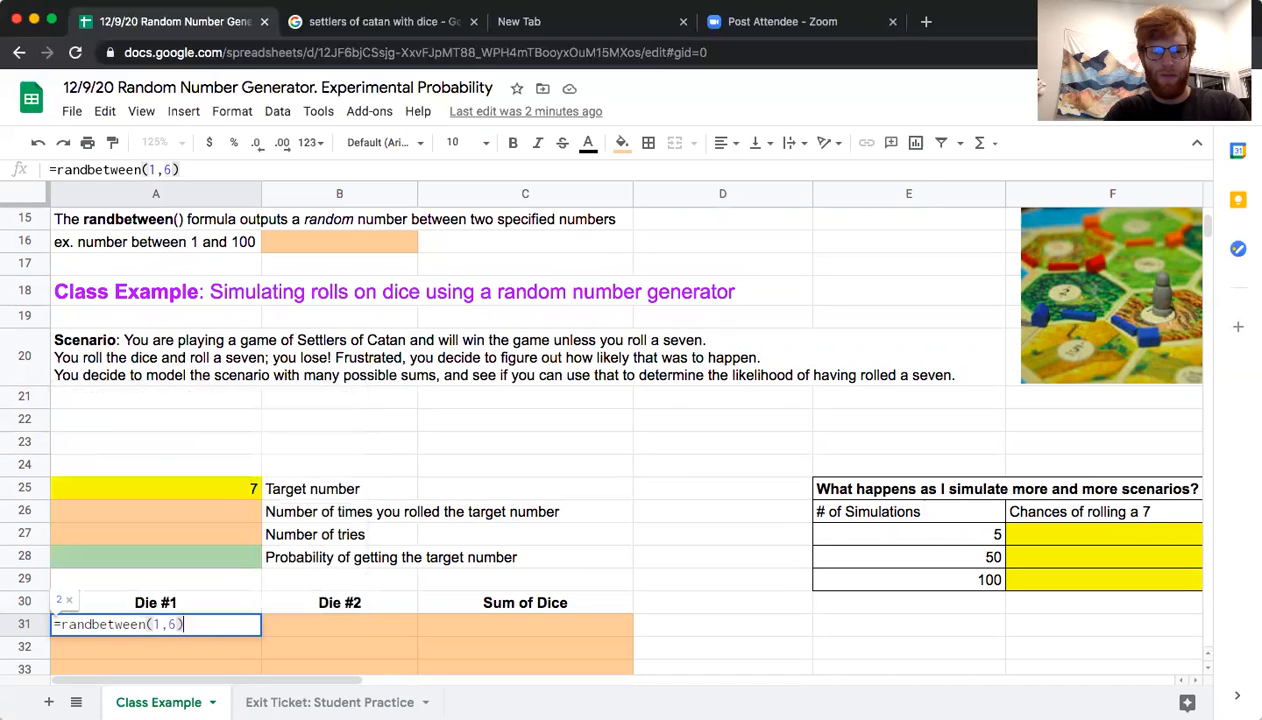
{"action": "key", "text": "Return"}
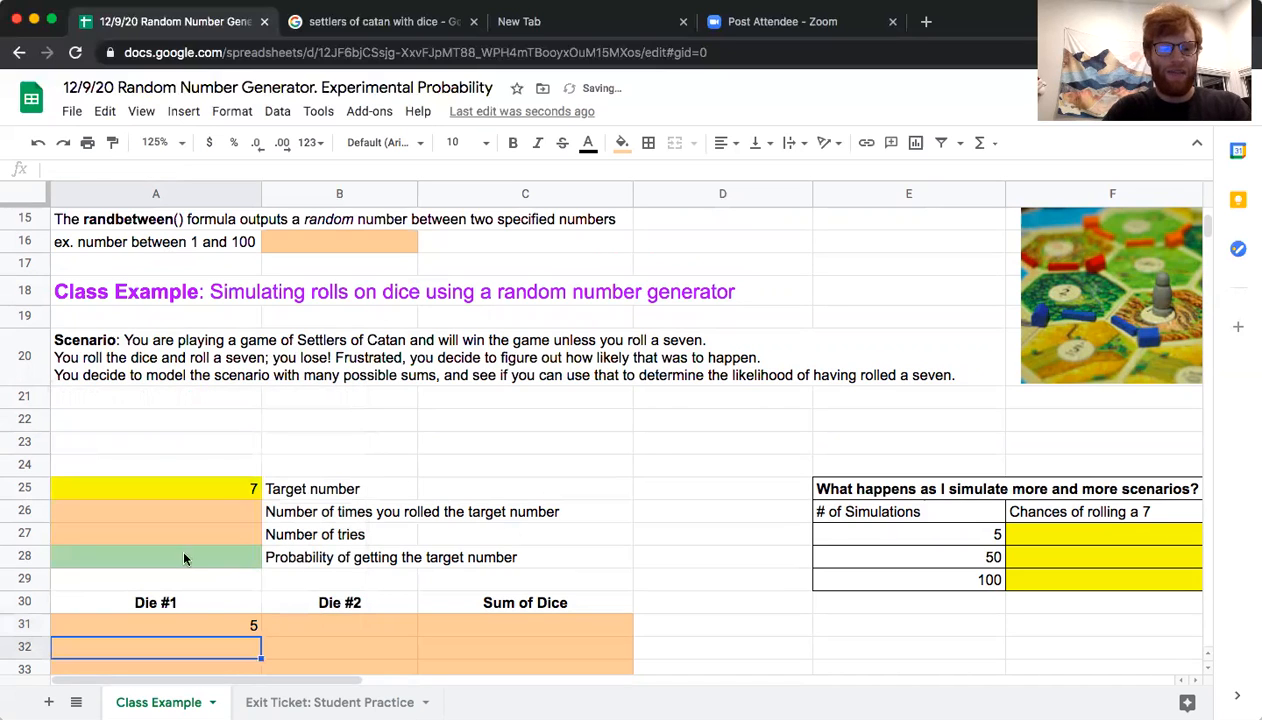
Copy the randbetween formula from A31 into the first Die #2 cell, B31
{"action": "left_click", "coordinate": [185, 621]}
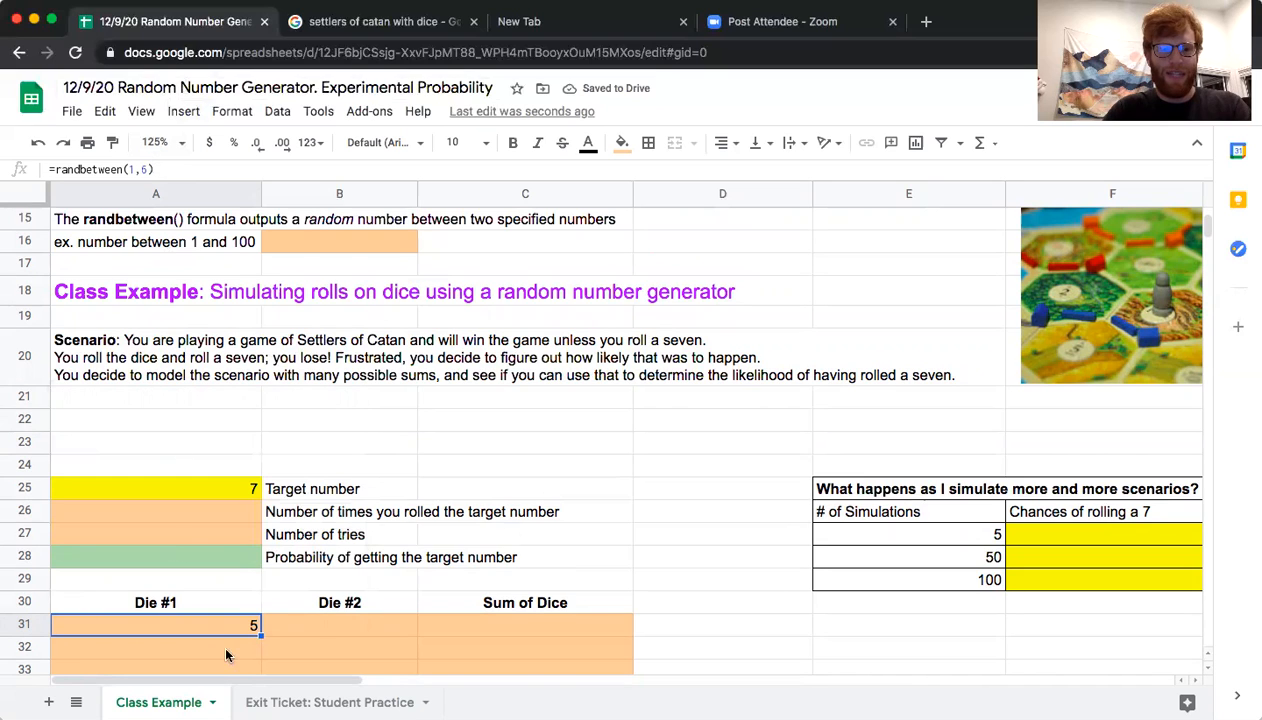
{"action": "key", "text": "ctrl+c"}
{"action": "left_click", "coordinate": [331, 626]}
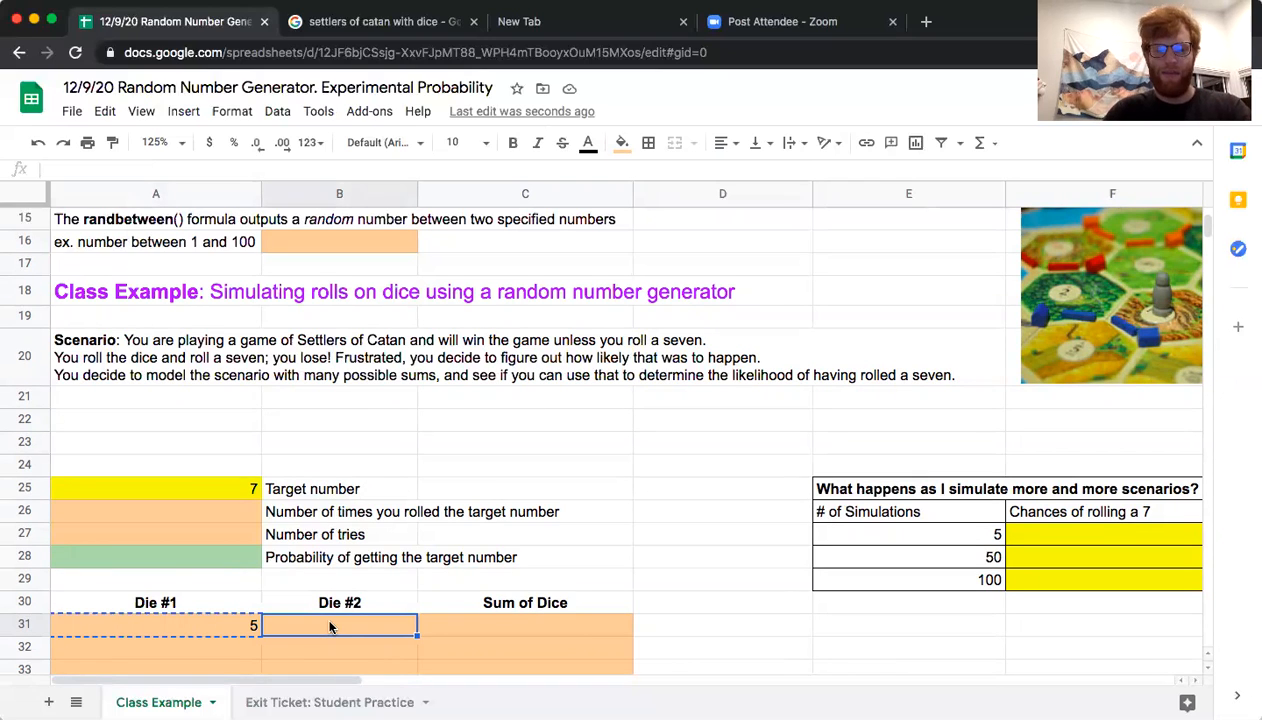
{"action": "left_click", "coordinate": [251, 627]}
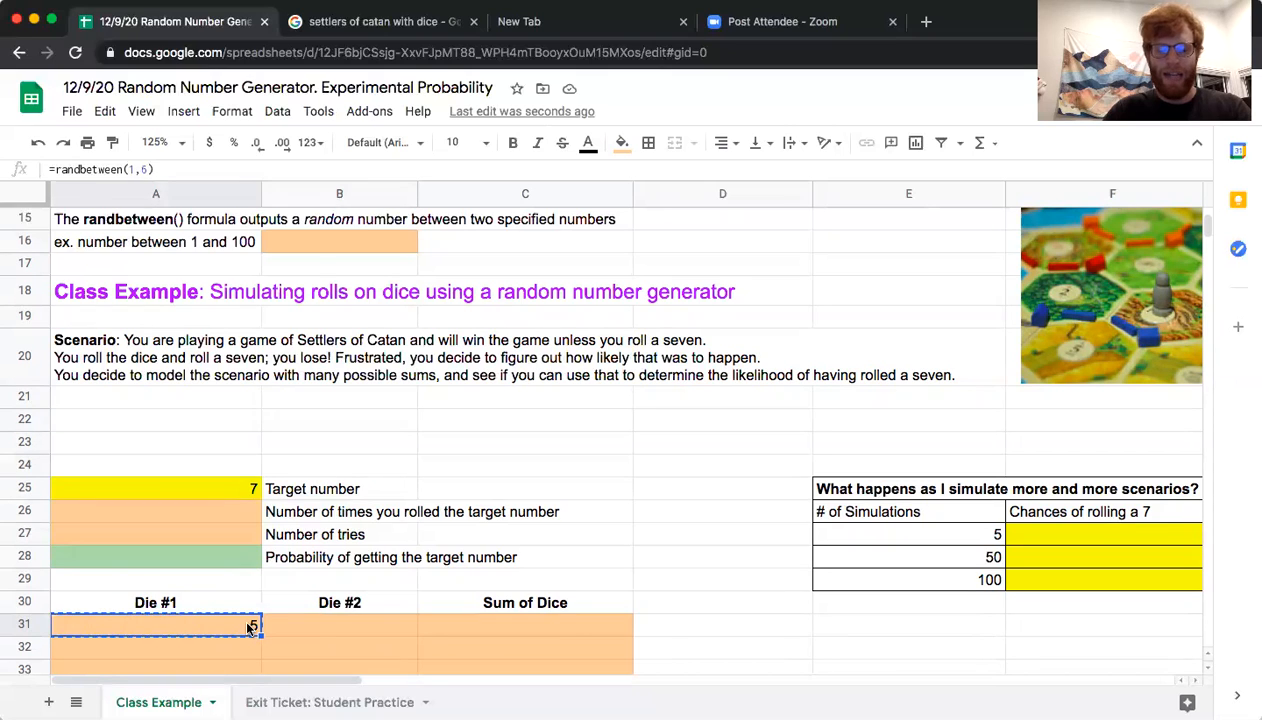
{"action": "left_click", "coordinate": [296, 620]}
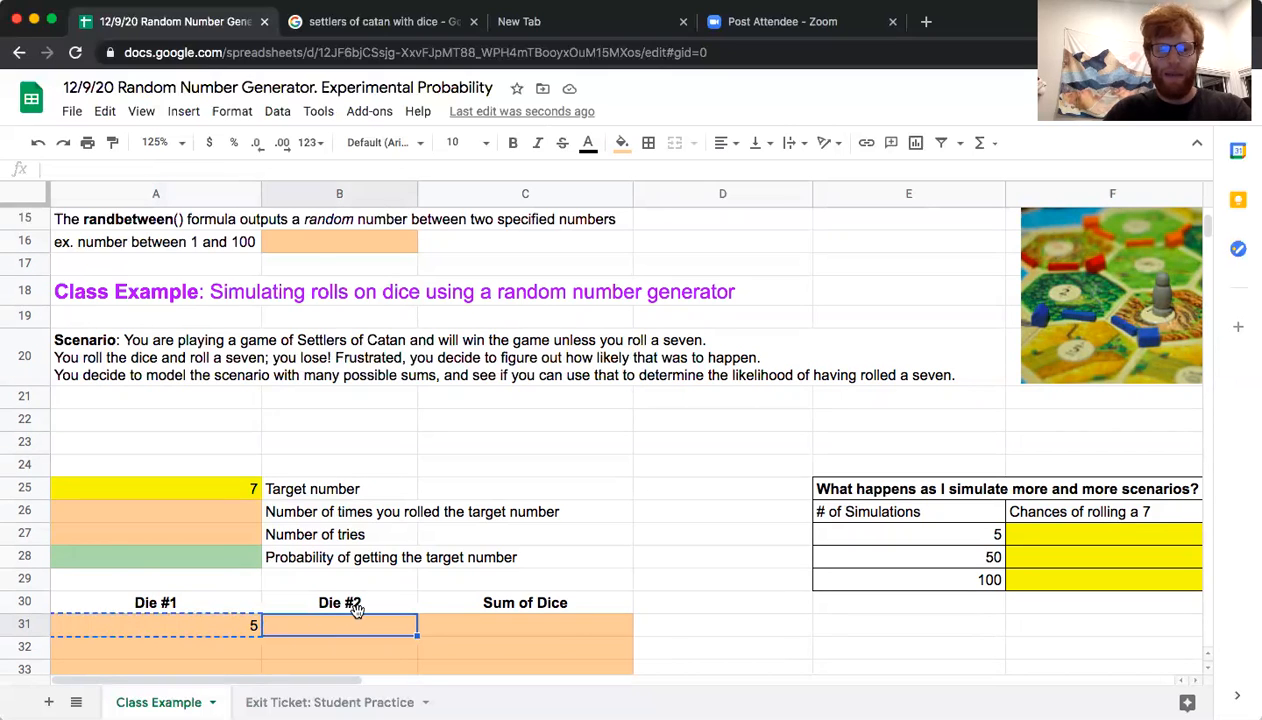
{"action": "key", "text": "ctrl+v"}
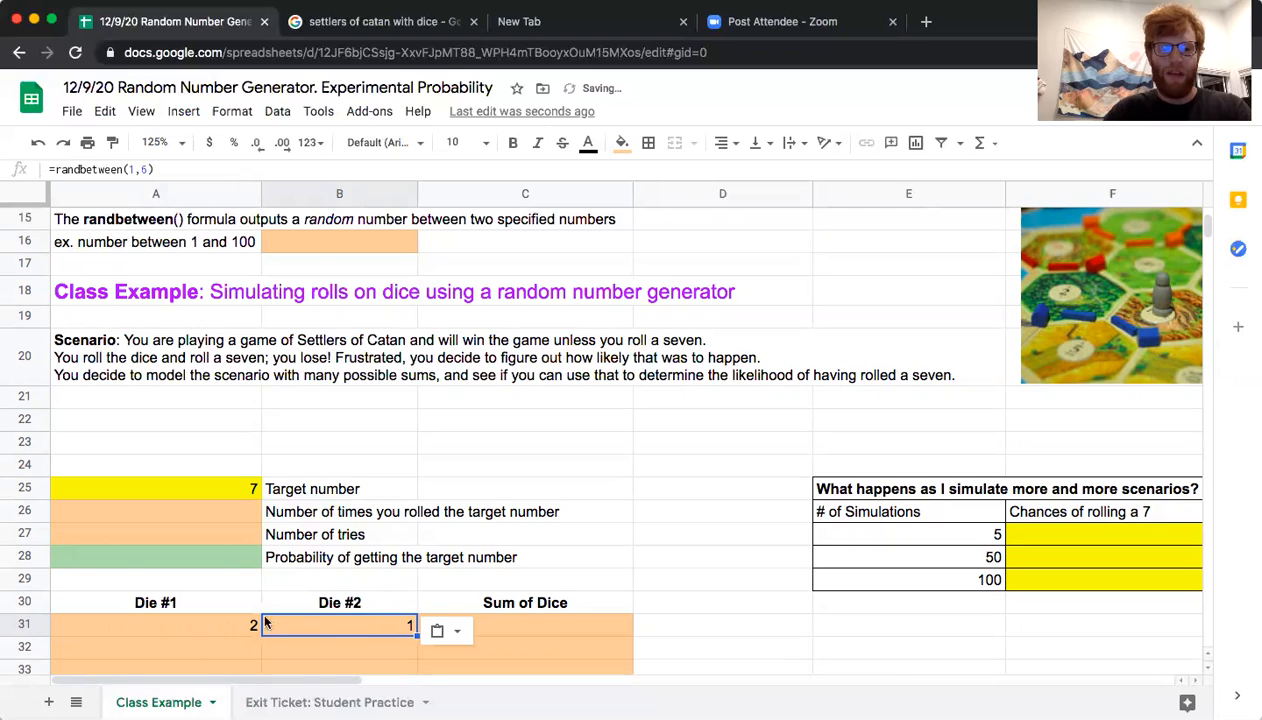
{"action": "left_click", "coordinate": [299, 625]}
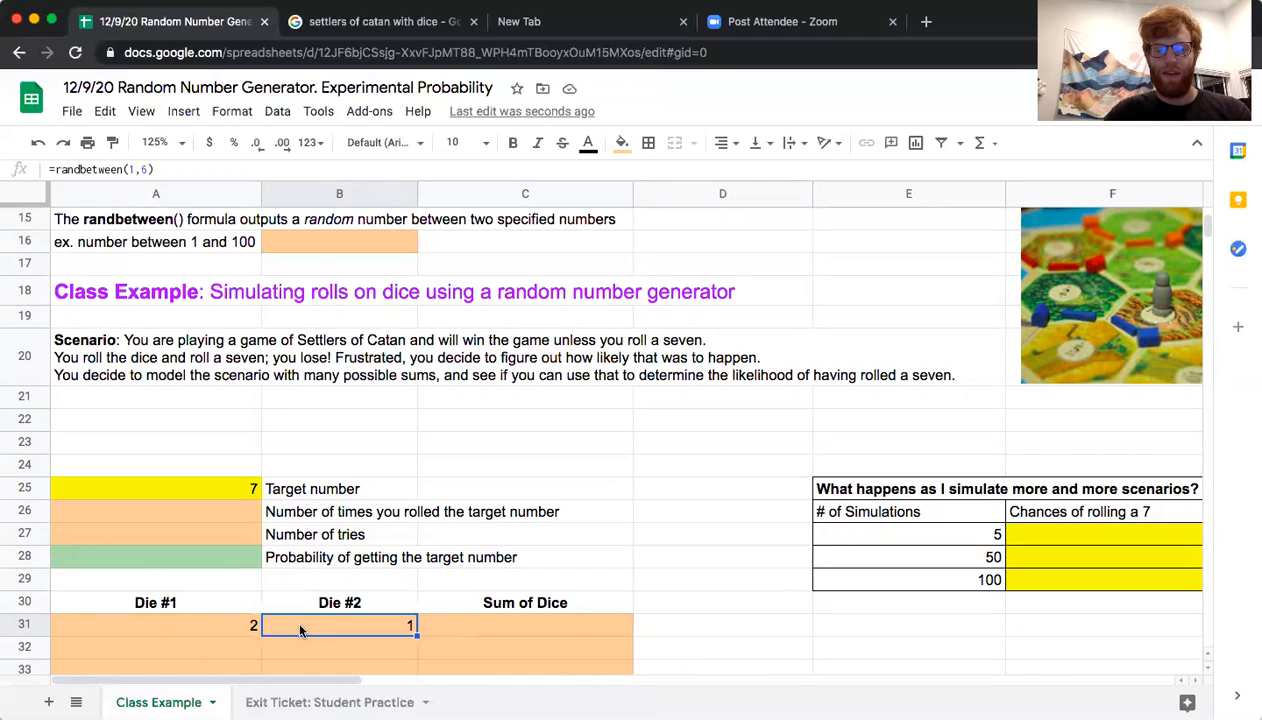
{"action": "left_click", "coordinate": [247, 623]}
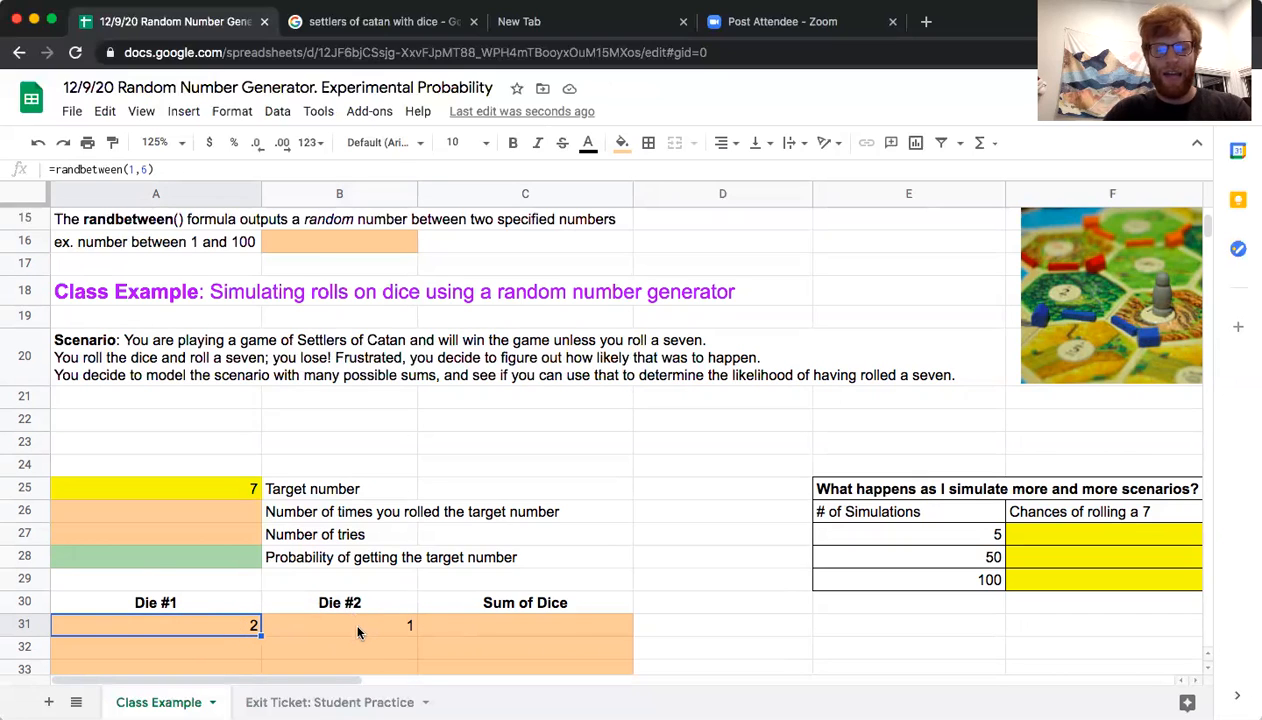
Try entering the fixed value 3 in the Sum of Dice cell C31, and clear the cell again
{"action": "left_click", "coordinate": [449, 626]}
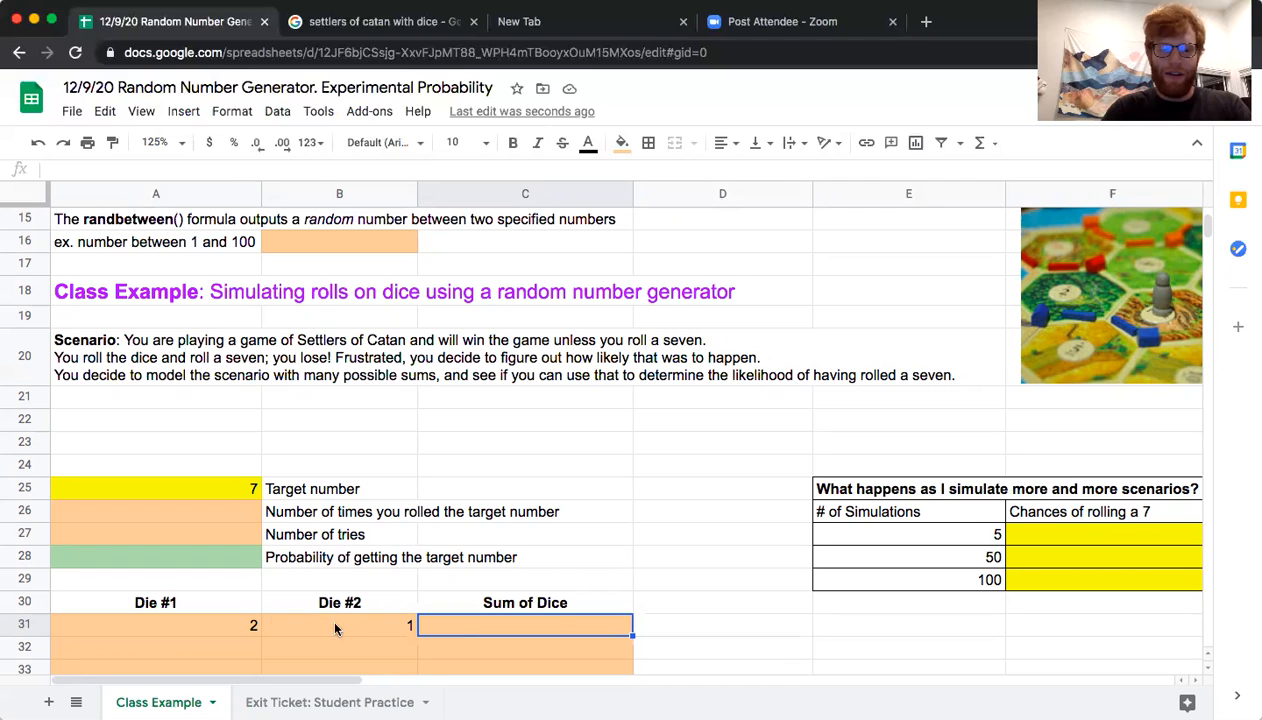
{"action": "left_click", "coordinate": [245, 626]}
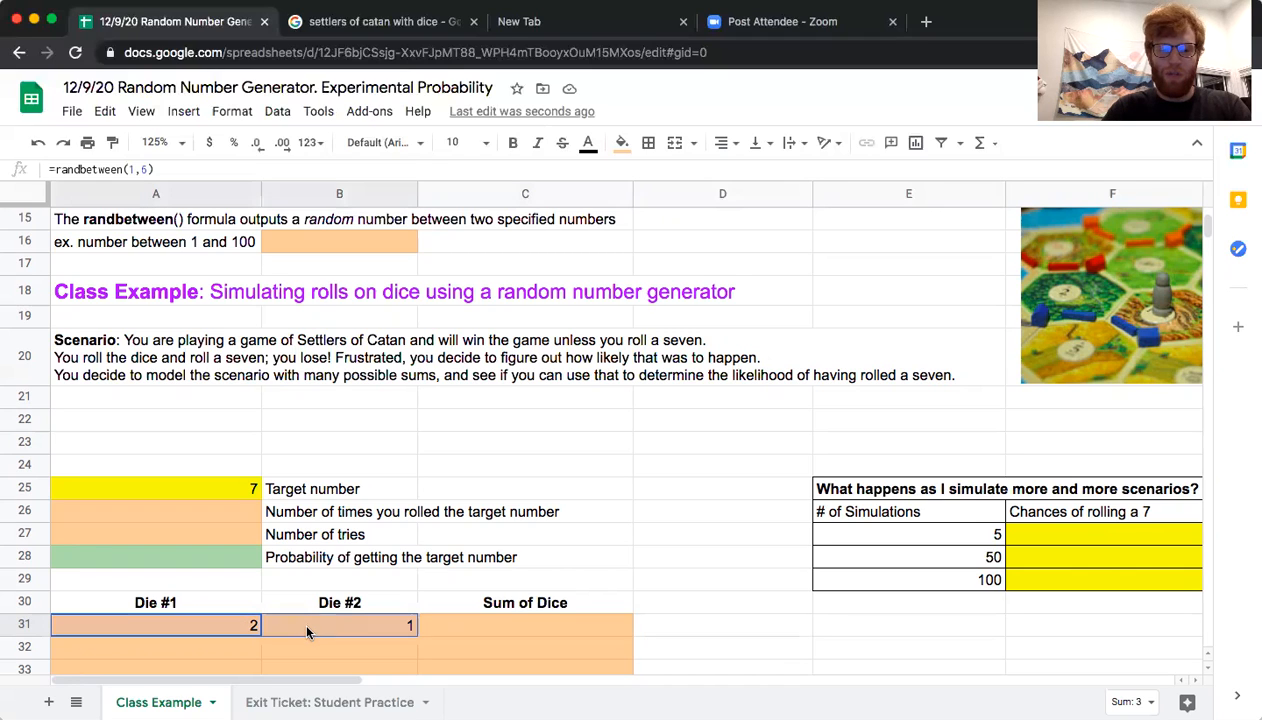
{"action": "left_click", "coordinate": [432, 628]}
{"action": "type", "text": "3"}
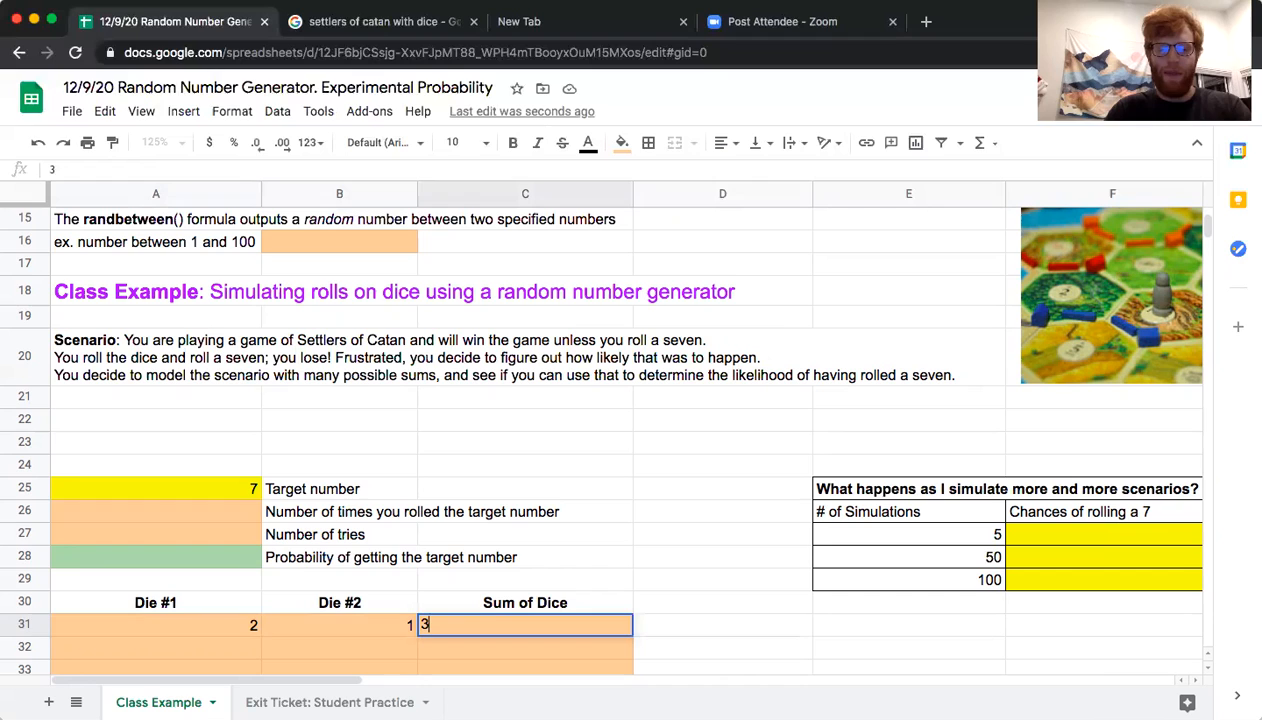
{"action": "key", "text": "Return"}
{"action": "key", "text": "Up"}
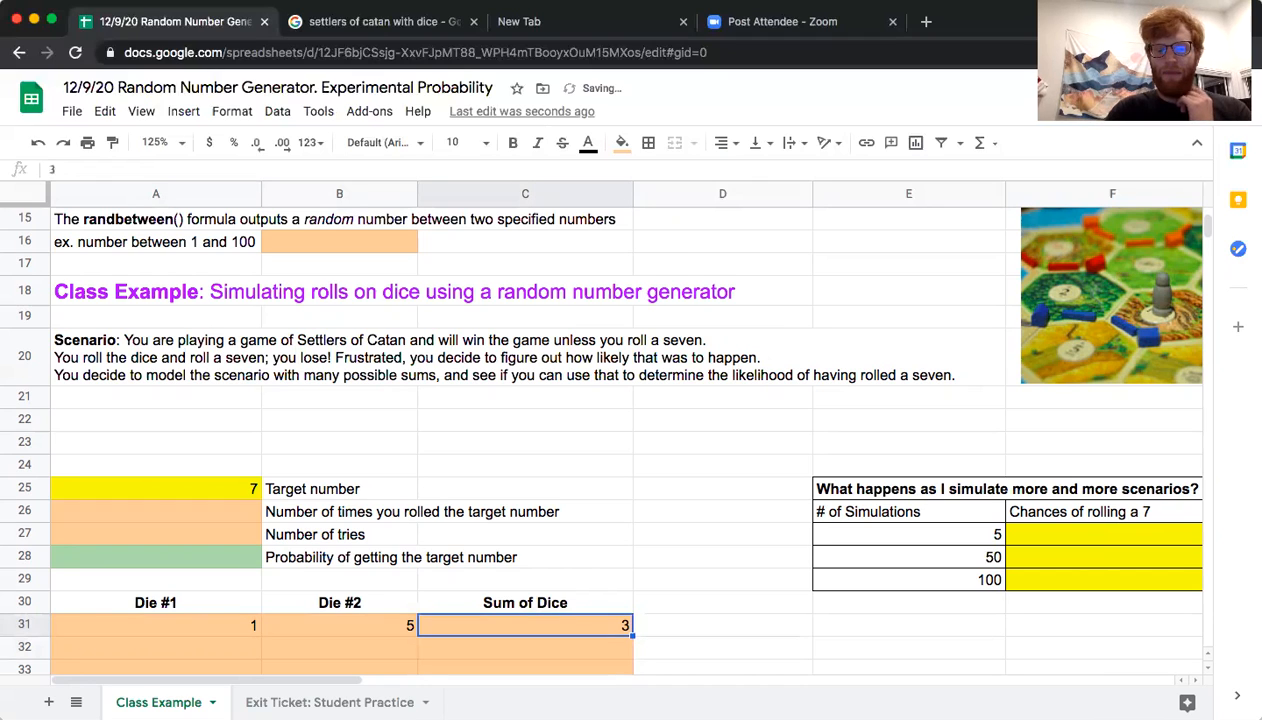
{"action": "key", "text": "Delete"}
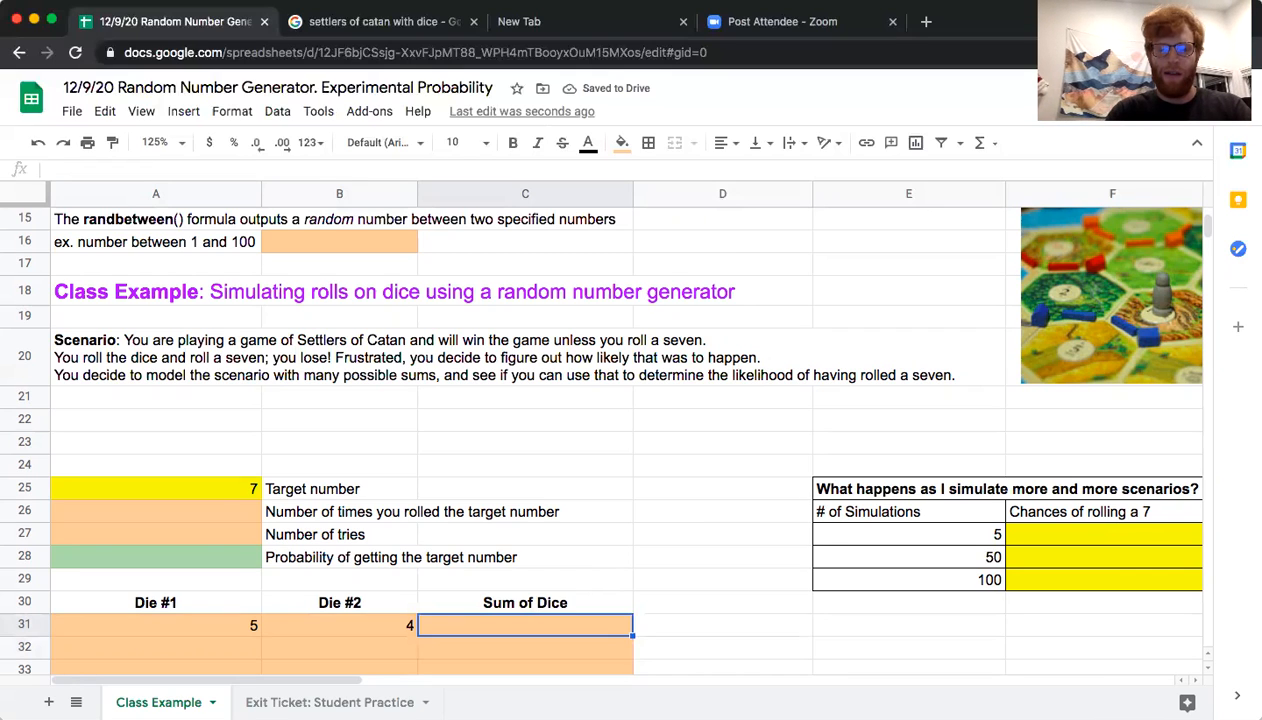
Enter a sum formula in C31 that adds the two dice in A31:B31, and check the formulas across row 31
{"action": "type", "text": "="}
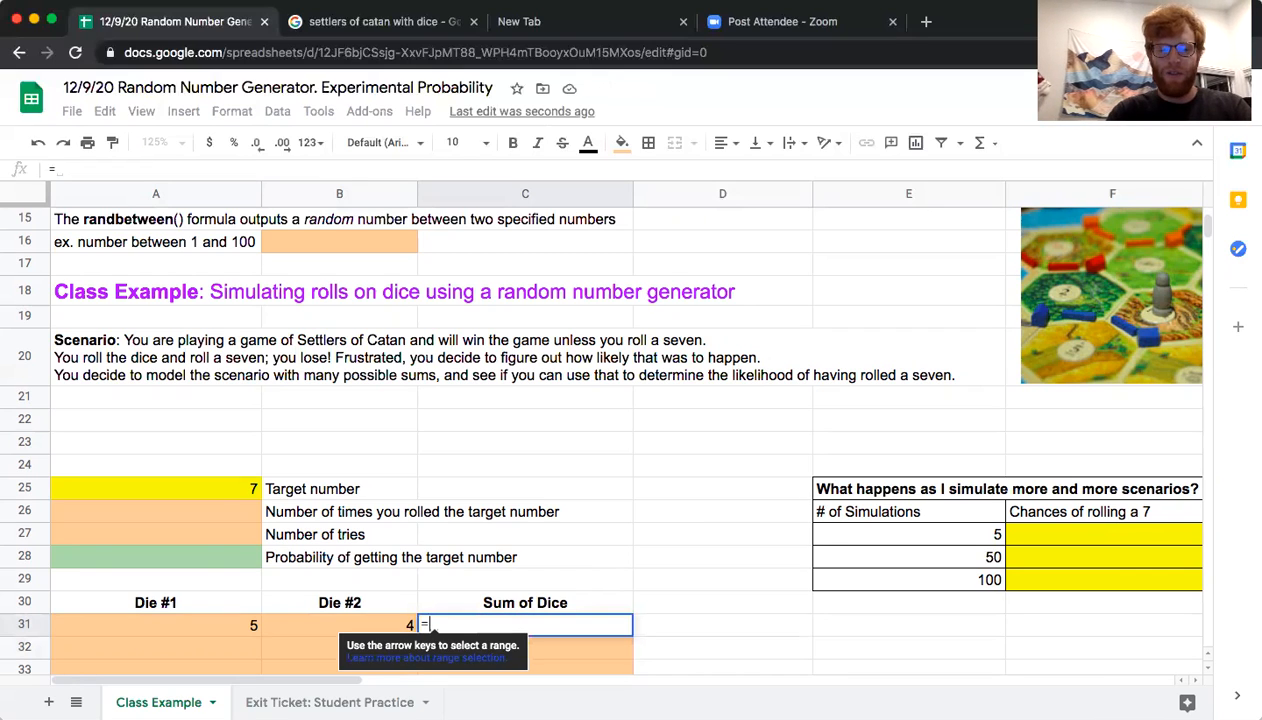
{"action": "type", "text": "sum("}
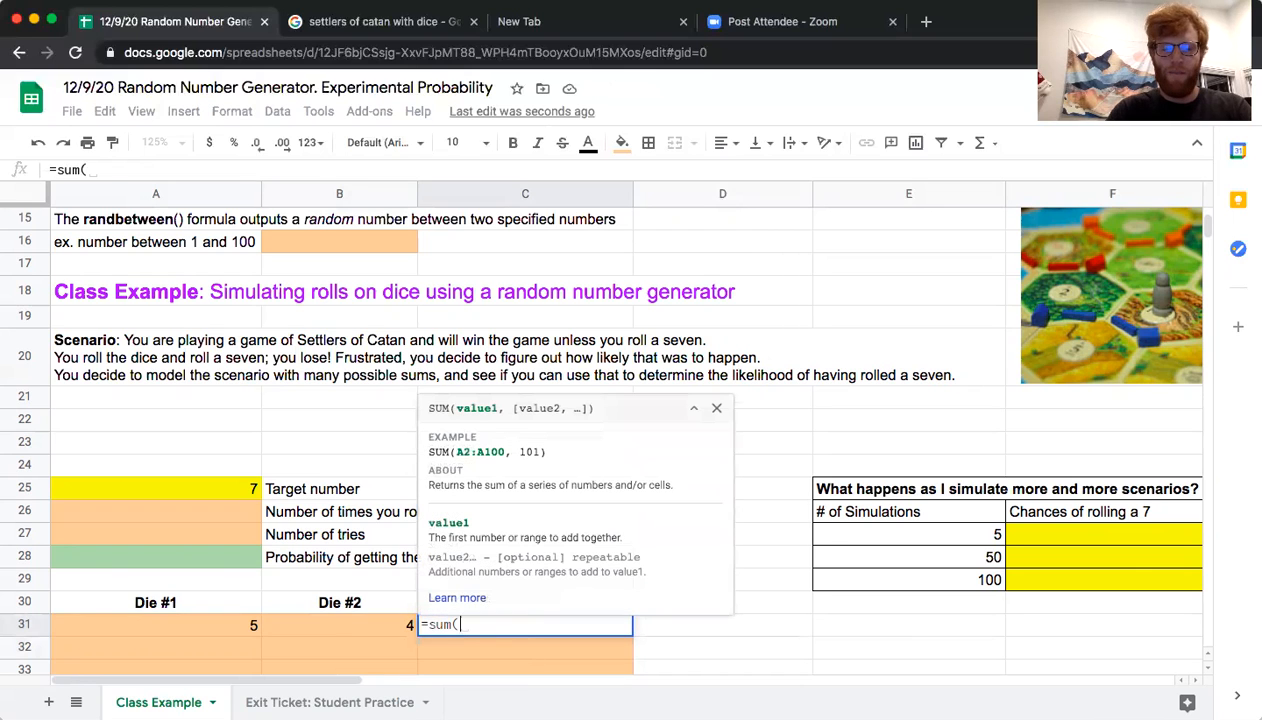
{"action": "left_click_drag", "start_coordinate": [243, 625], "coordinate": [291, 629]}
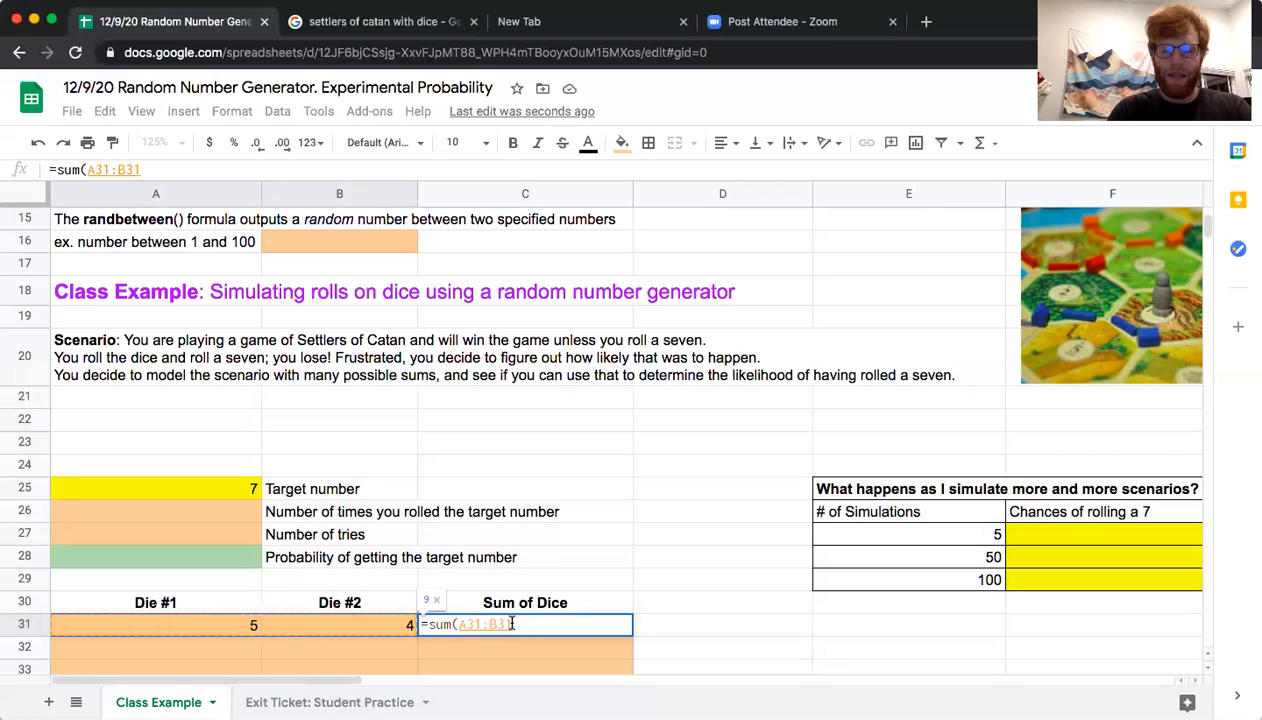
{"action": "key", "text": "Return"}
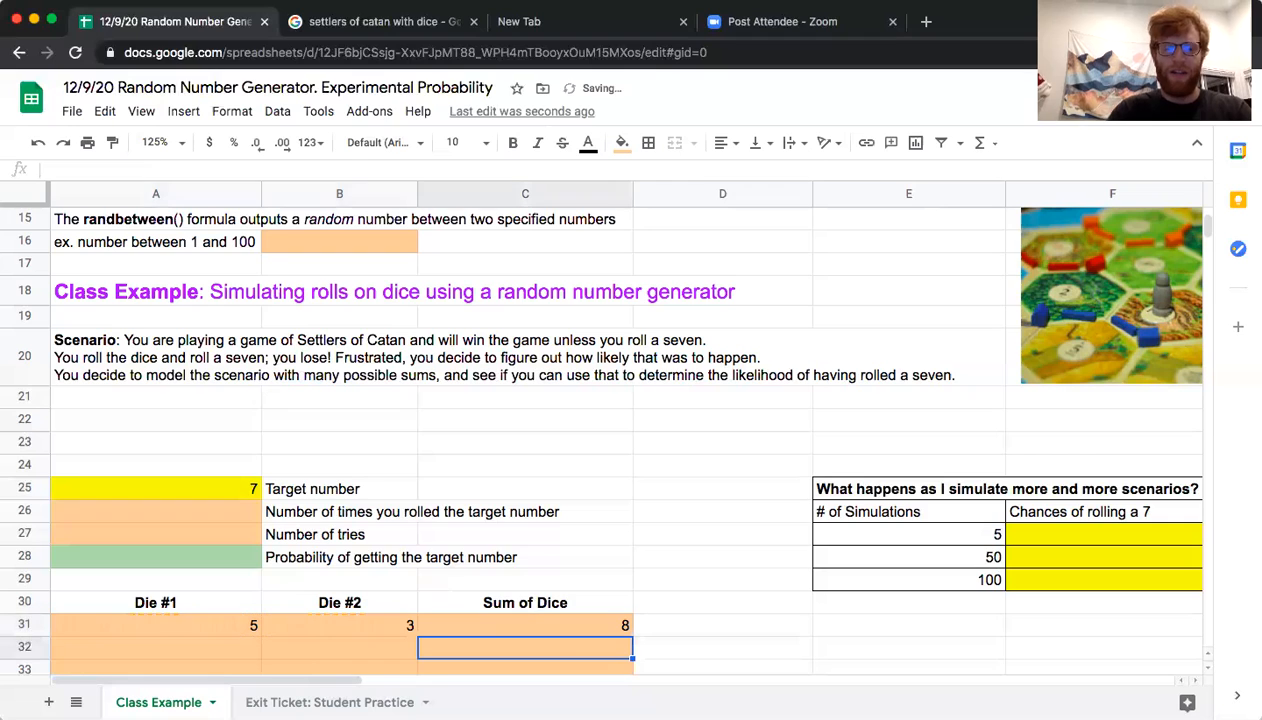
{"action": "left_click", "coordinate": [568, 624]}
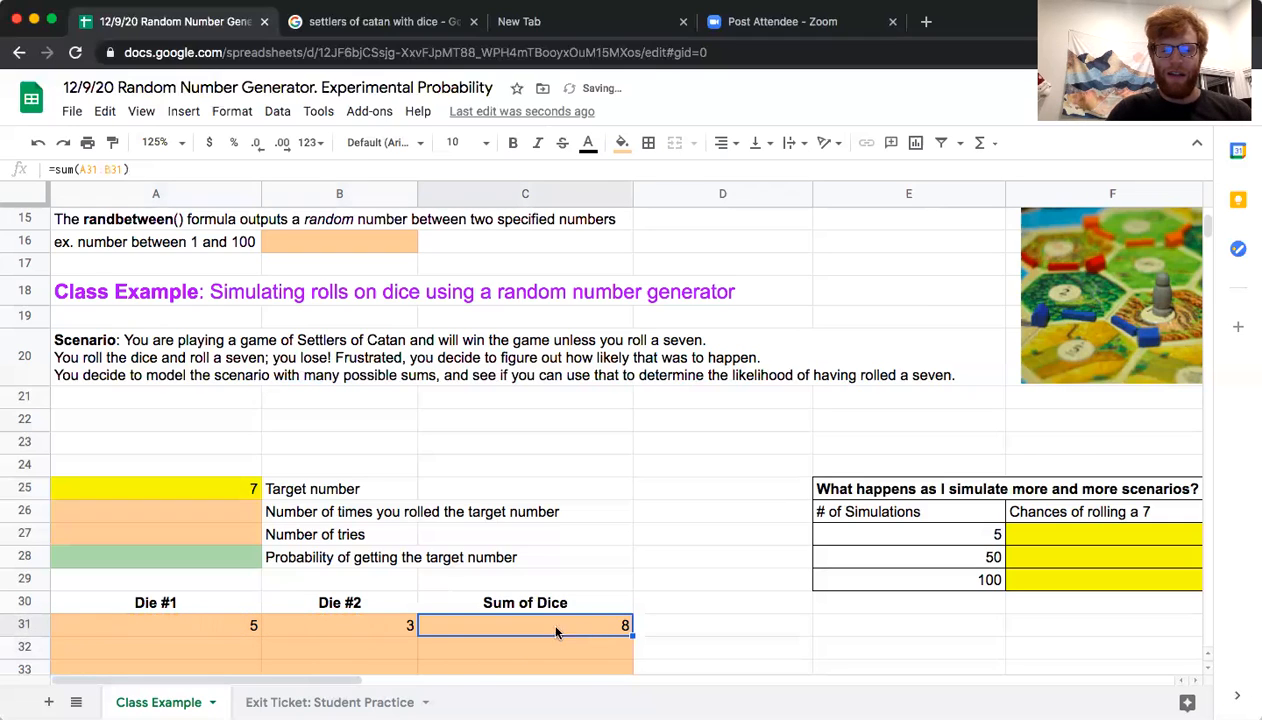
{"action": "left_click", "coordinate": [197, 629]}
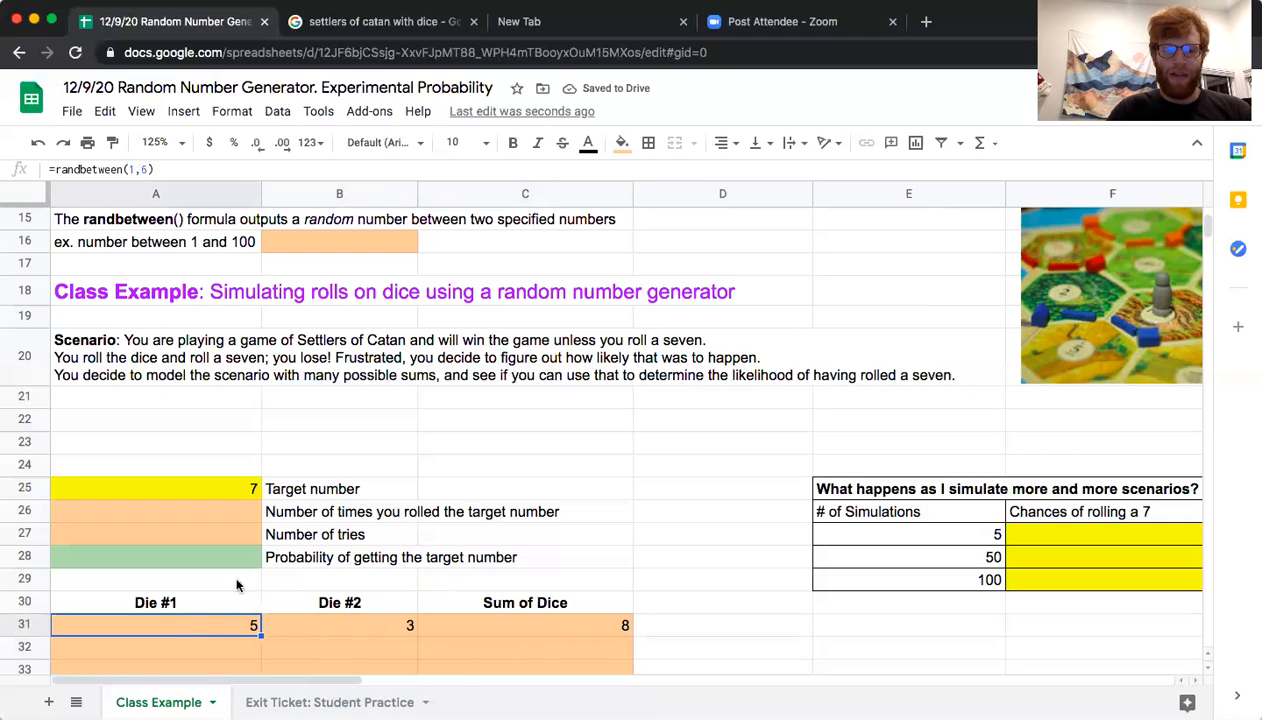
{"action": "left_click", "coordinate": [298, 618]}
{"action": "left_click", "coordinate": [500, 628]}
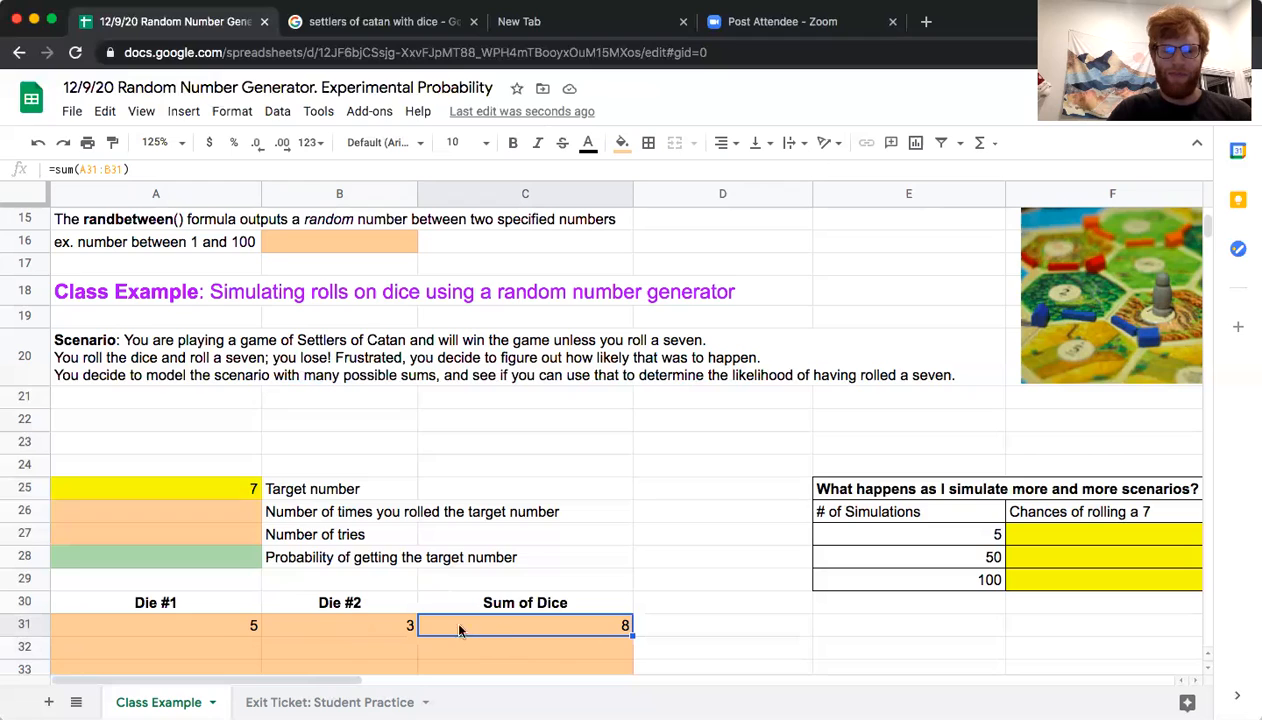
Fill the dice and sum formulas in A31:C31 down through row 35 to simulate five rolls
{"action": "left_click", "coordinate": [244, 618]}
{"action": "left_click", "coordinate": [470, 630], "text": "shift"}
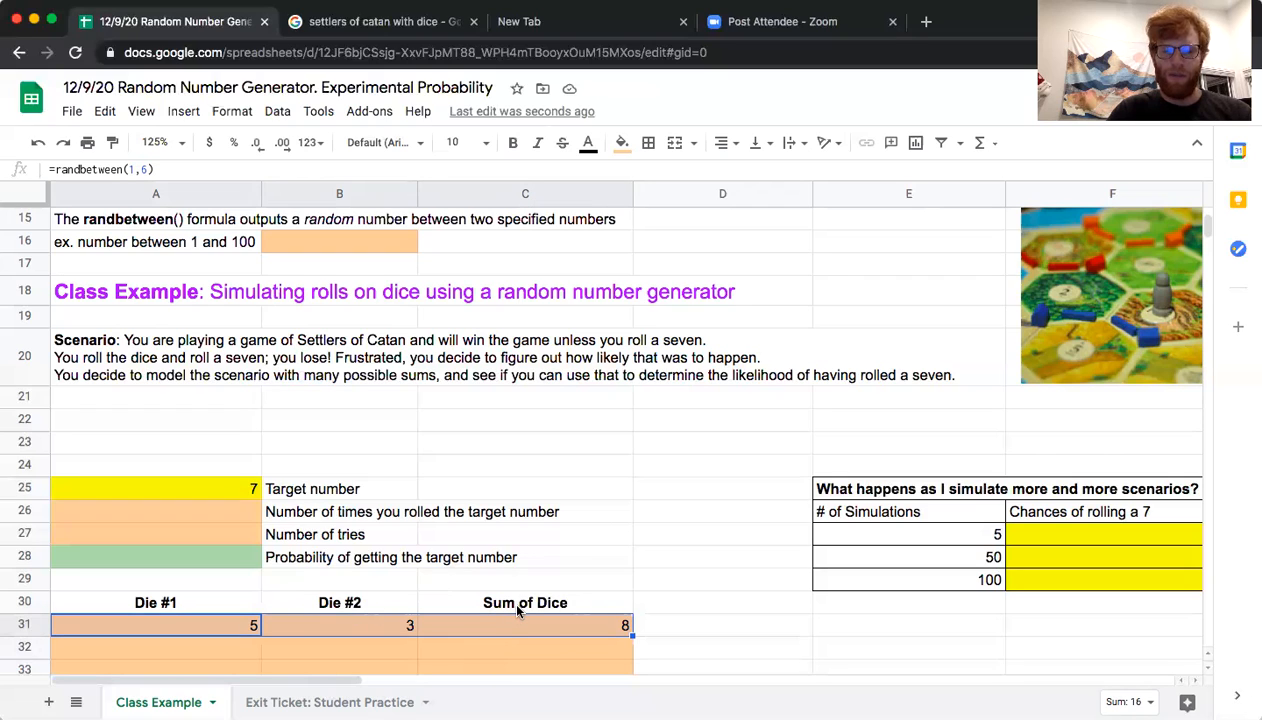
{"action": "scroll", "coordinate": [518, 612], "scroll_direction": "down", "scroll_amount": 2}
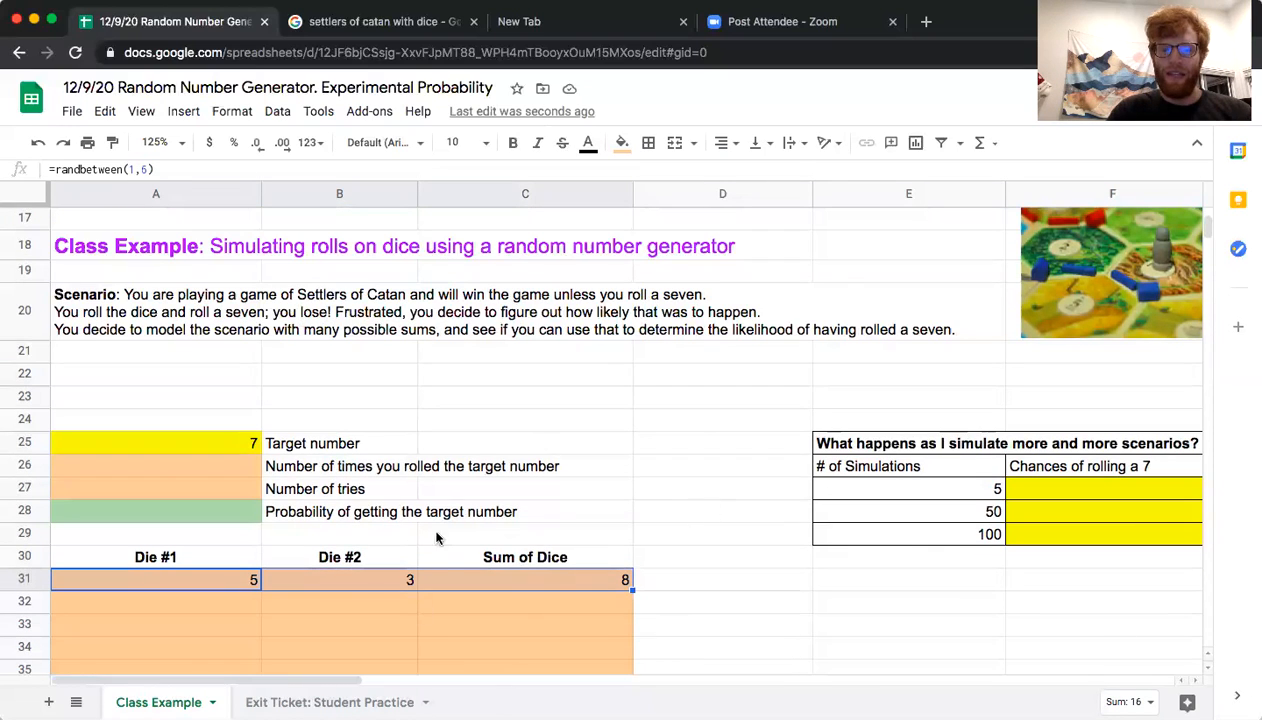
{"action": "left_click_drag", "start_coordinate": [222, 573], "coordinate": [452, 590]}
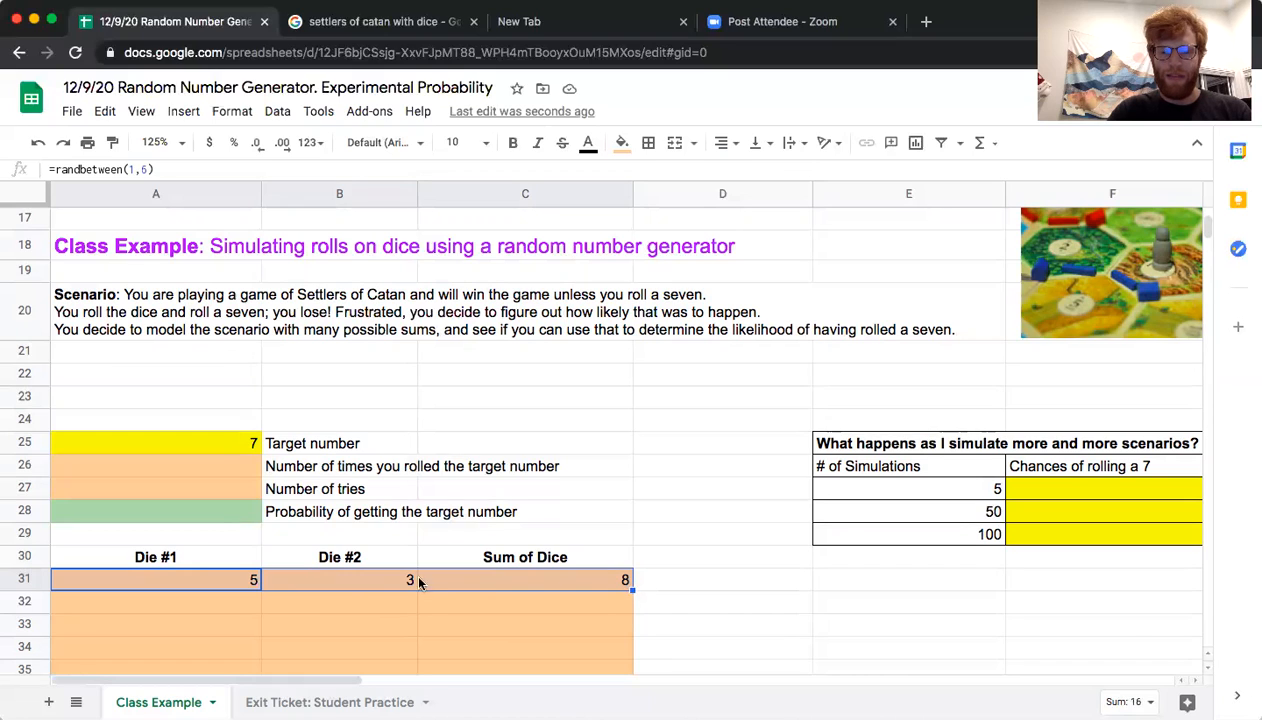
{"action": "left_click_drag", "start_coordinate": [236, 573], "coordinate": [468, 587]}
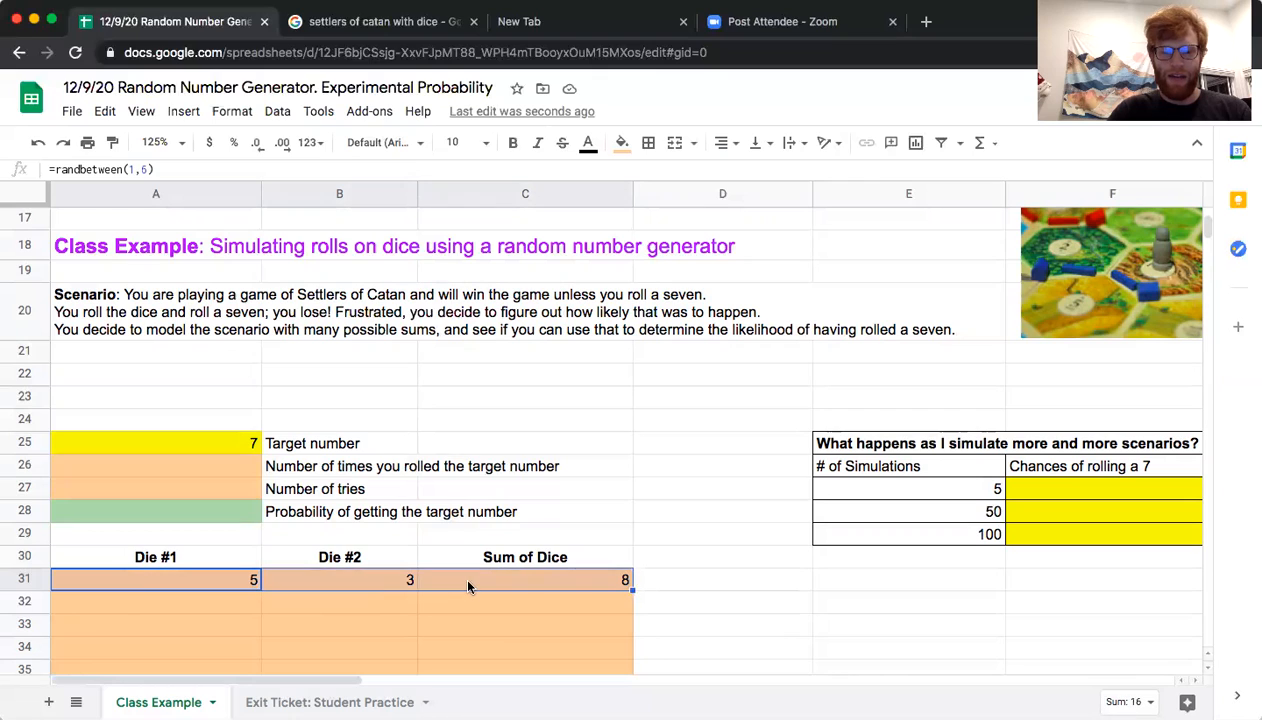
{"action": "left_click_drag", "start_coordinate": [631, 590], "coordinate": [630, 670]}
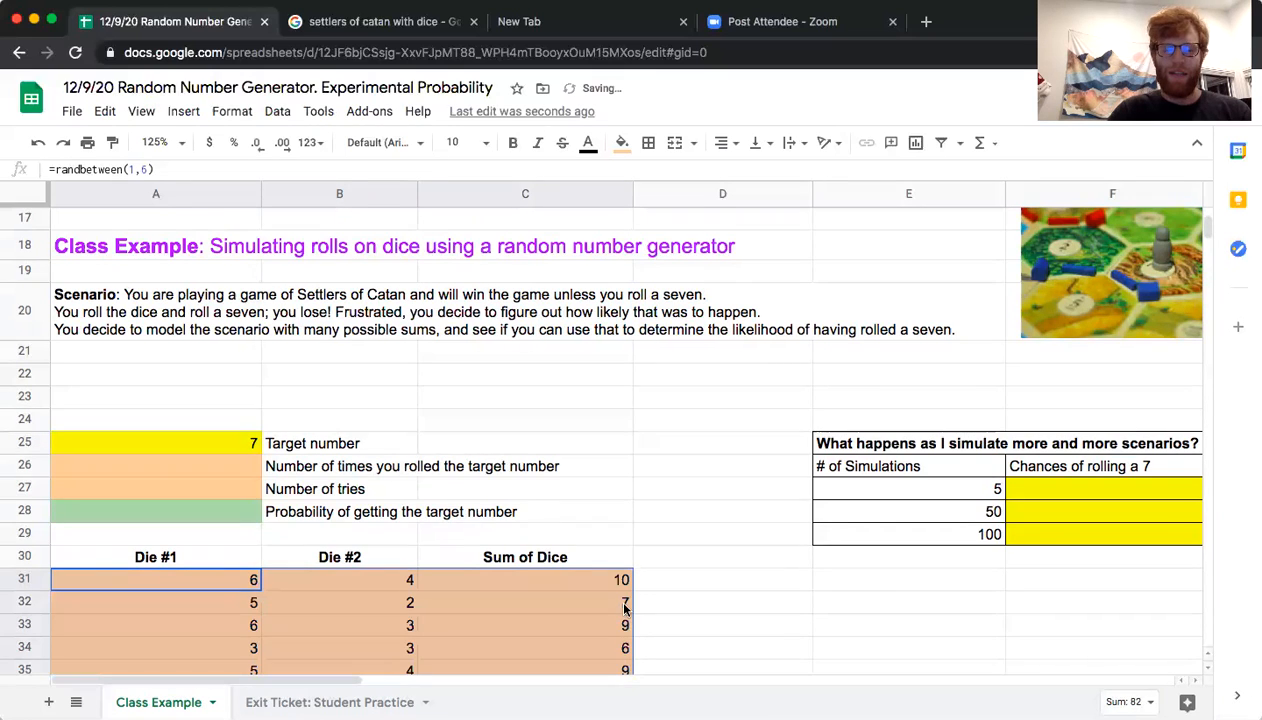
Examine the simulated rolls in rows 31 and 32, comparing each pair of dice with its sum
{"action": "scroll", "coordinate": [624, 606], "scroll_direction": "down", "scroll_amount": 2}
{"action": "left_click", "coordinate": [597, 530]}
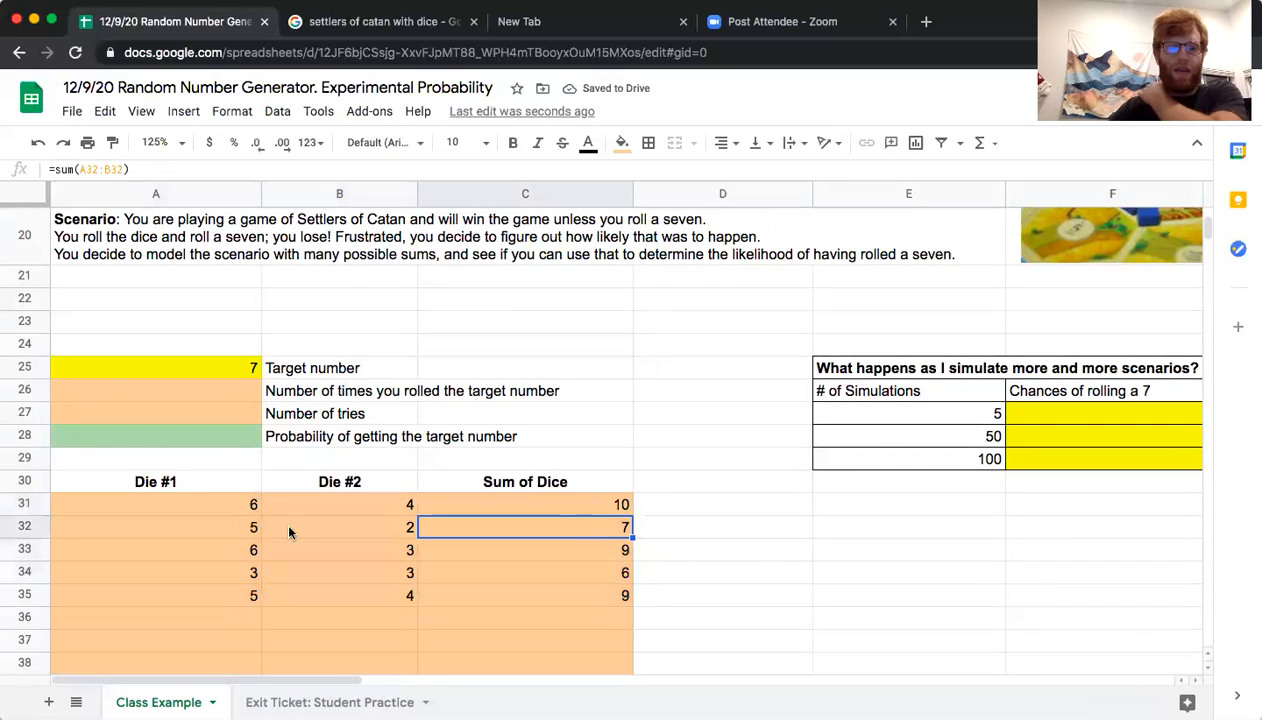
{"action": "left_click", "coordinate": [236, 500]}
{"action": "key", "text": "Right"}
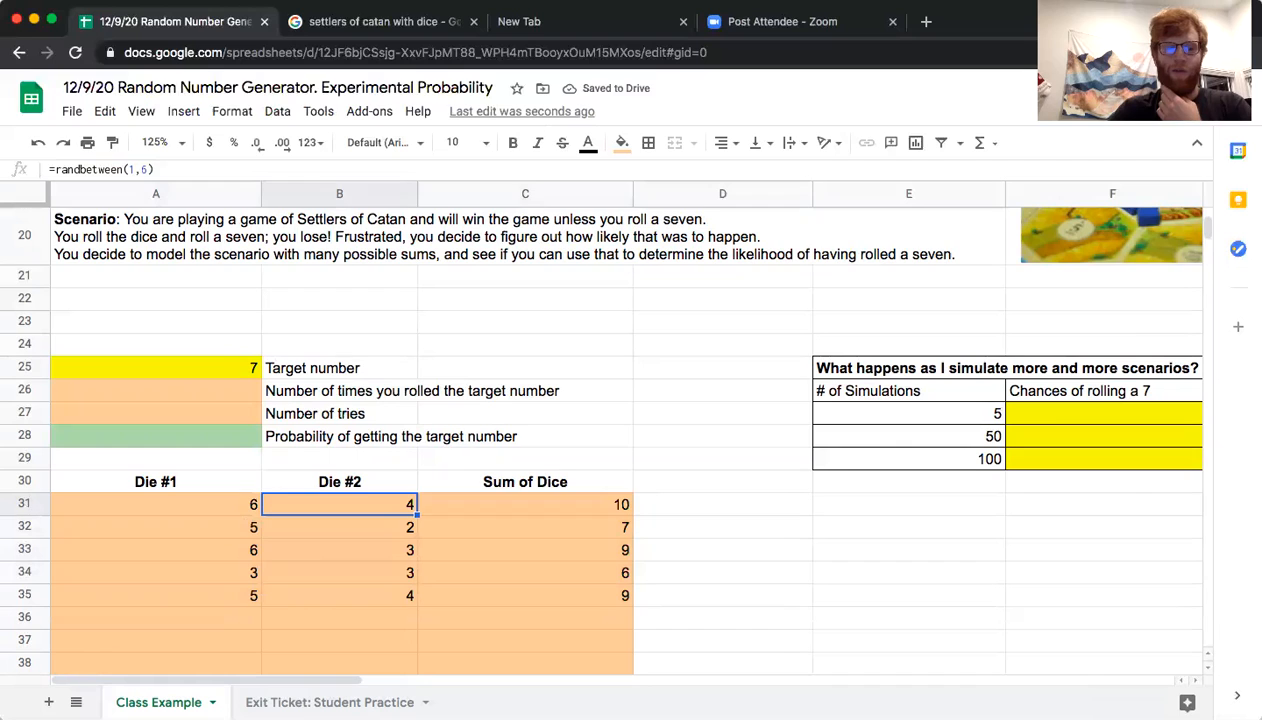
{"action": "key", "text": "Right"}
{"action": "key", "text": "Left"}
{"action": "key", "text": "Left"}
{"action": "key", "text": "Down"}
{"action": "key", "text": "Right"}
{"action": "key", "text": "Right"}
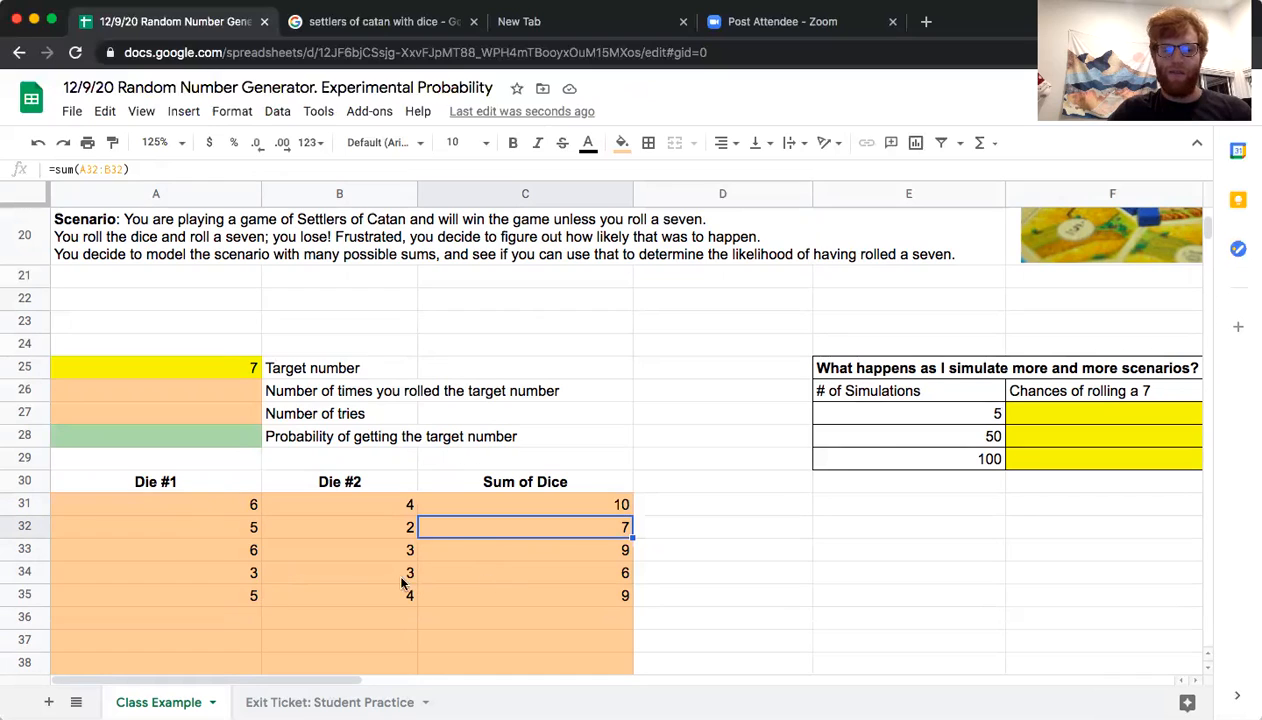
{"action": "left_click", "coordinate": [450, 604]}
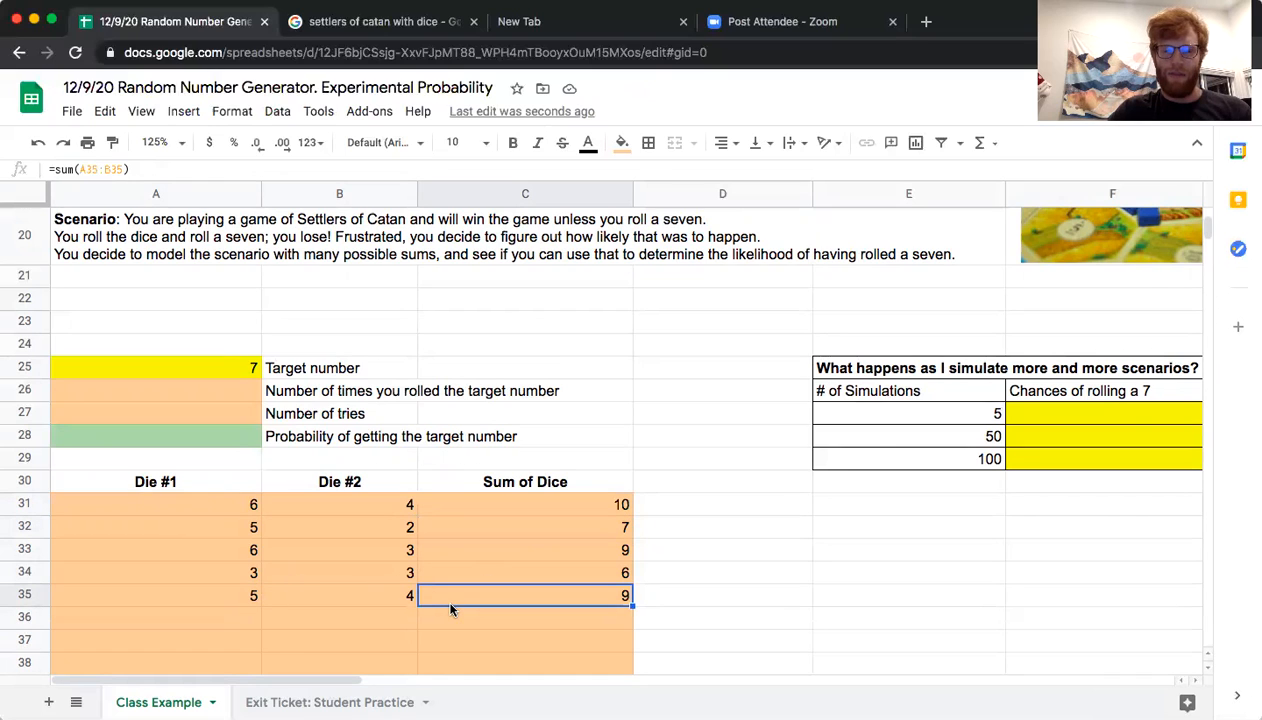
{"action": "left_click", "coordinate": [224, 388]}
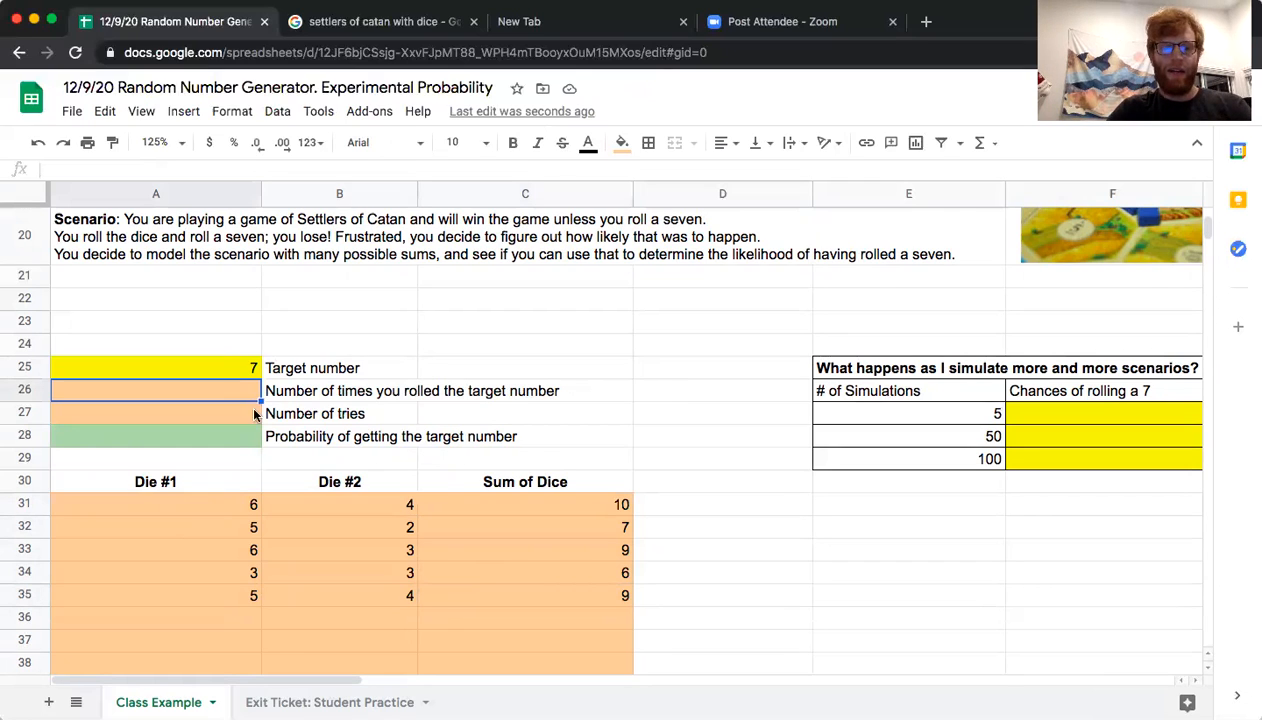
{"action": "left_click", "coordinate": [234, 439]}
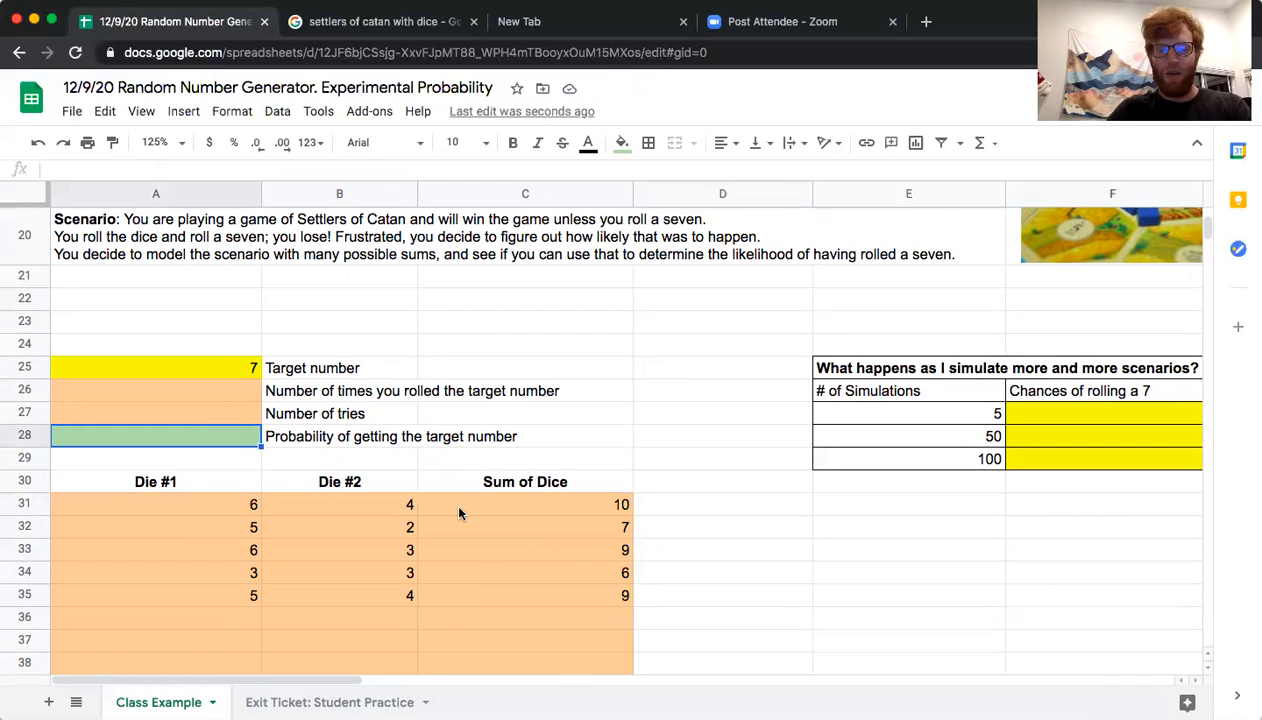
Start a countifs formula in A26 for the number of target rolls, using the sums in C31:C130 as its range
{"action": "left_click", "coordinate": [201, 389]}
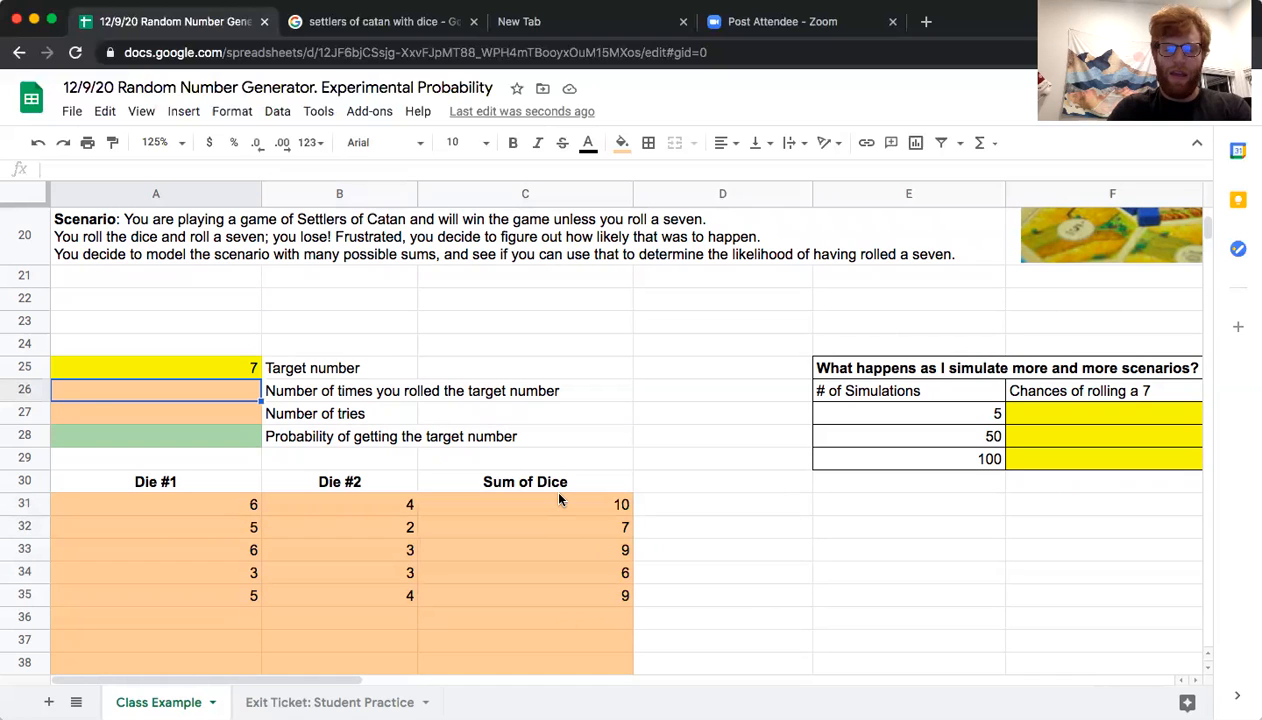
{"action": "type", "text": "="}
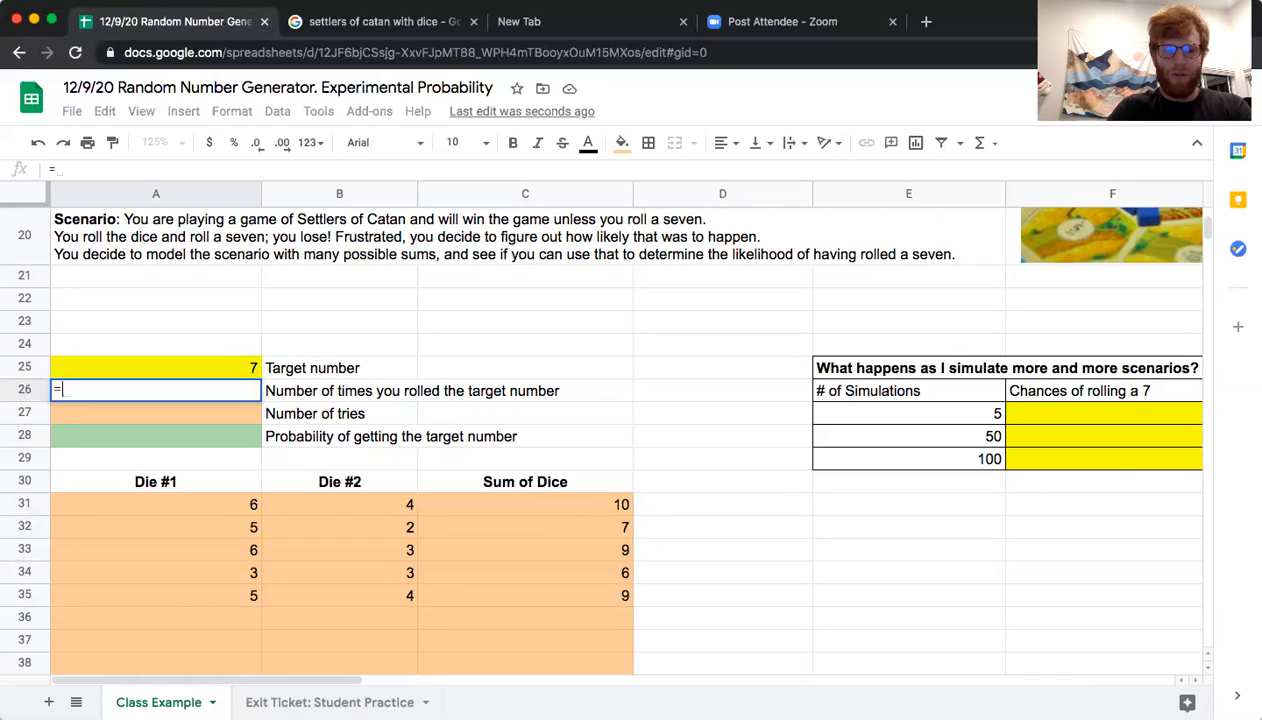
{"action": "type", "text": "countif"}
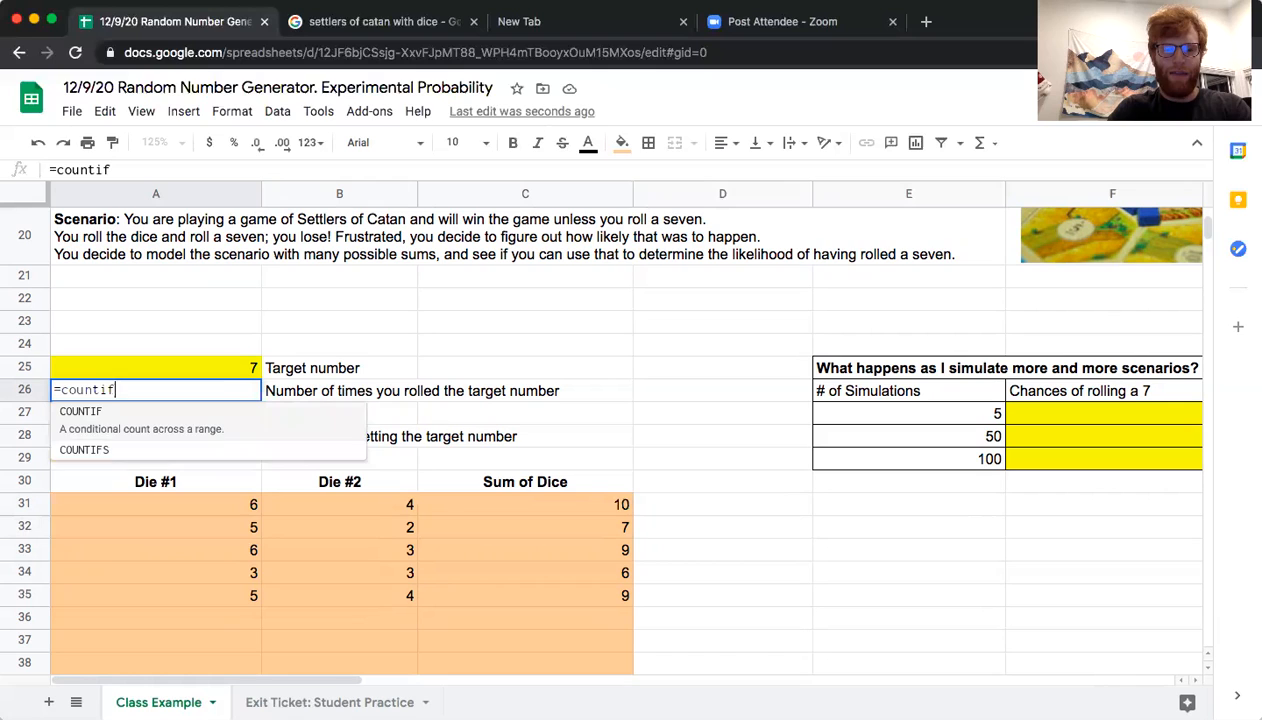
{"action": "type", "text": "s("}
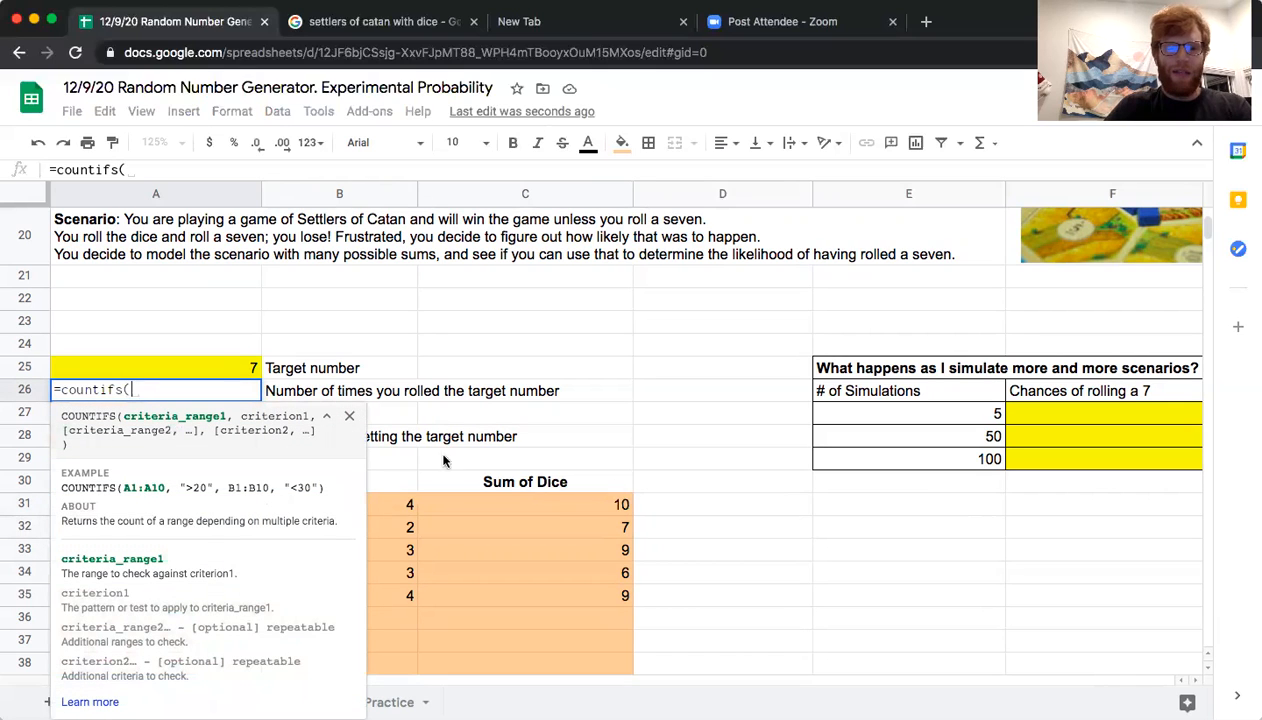
{"action": "left_click_drag", "start_coordinate": [536, 498], "coordinate": [538, 597]}
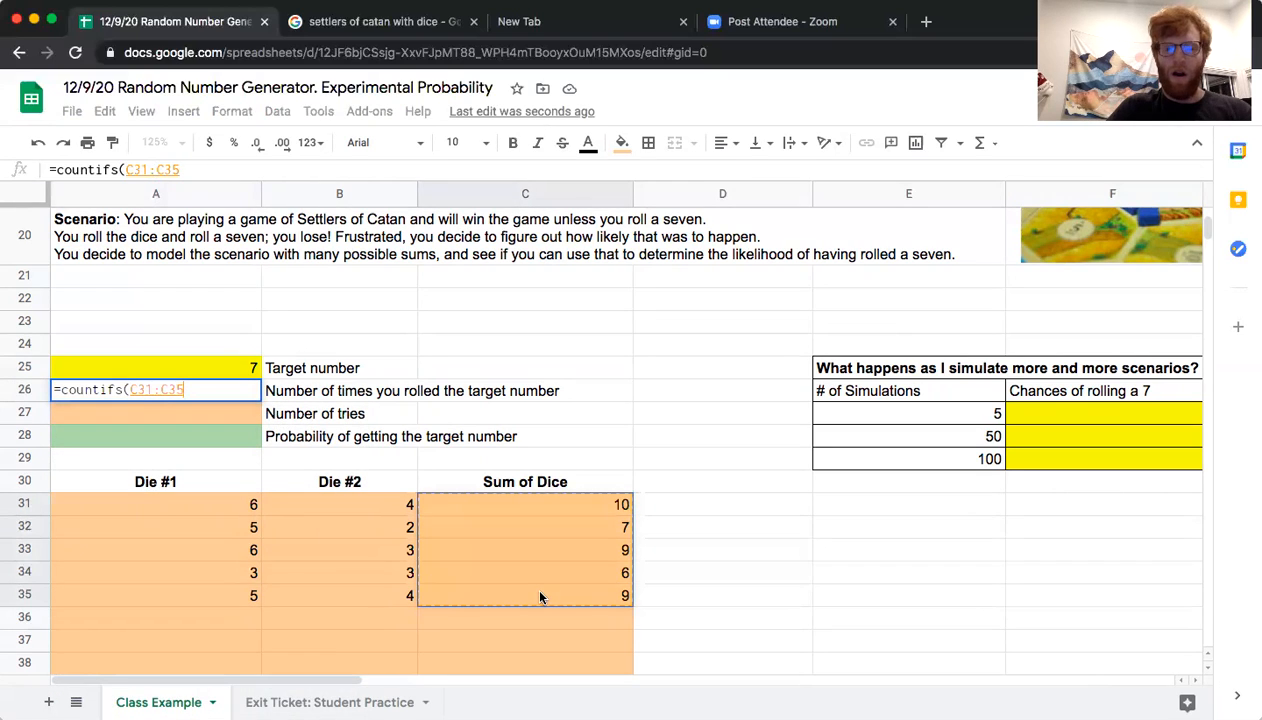
{"action": "left_click_drag", "start_coordinate": [540, 597], "coordinate": [492, 585]}
{"action": "scroll", "coordinate": [600, 560], "scroll_direction": "down", "scroll_amount": 10}
{"action": "scroll", "coordinate": [577, 664], "scroll_direction": "down", "scroll_amount": 7}
{"action": "scroll", "coordinate": [538, 631], "scroll_direction": "down", "scroll_amount": 13}
{"action": "scroll", "coordinate": [507, 532], "scroll_direction": "down", "scroll_amount": 5}
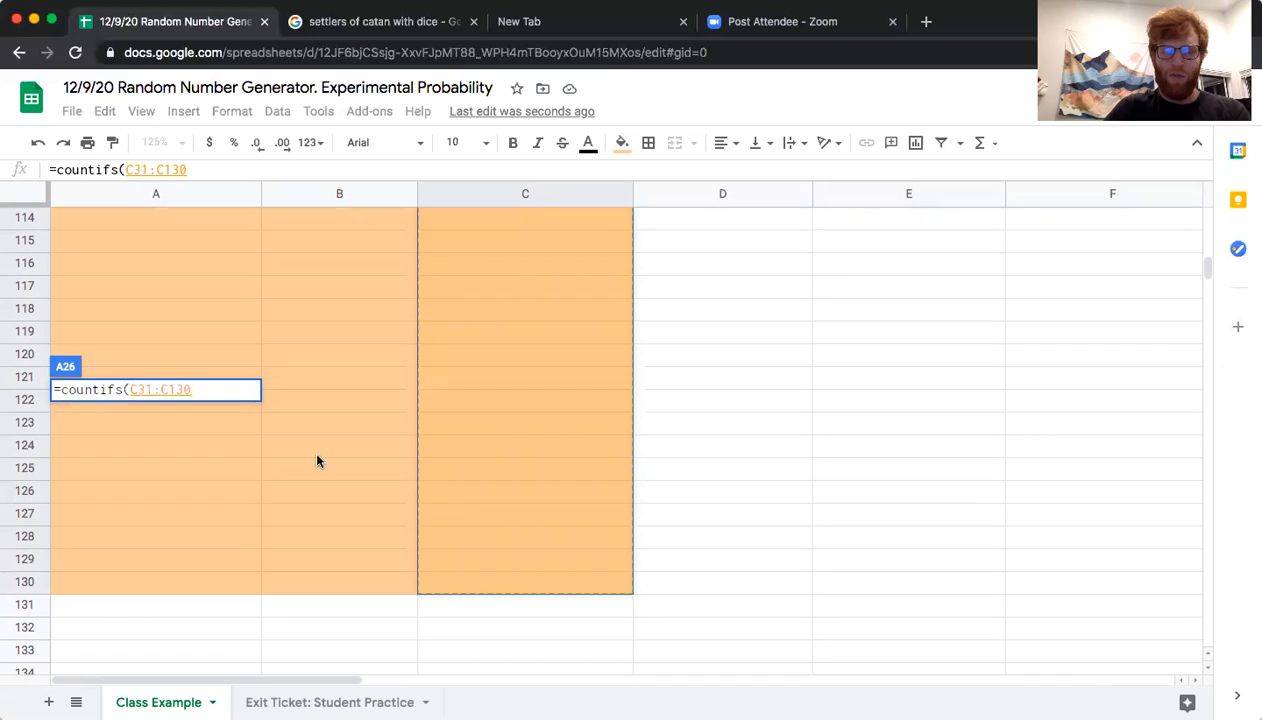
{"action": "type", "text": ")"}
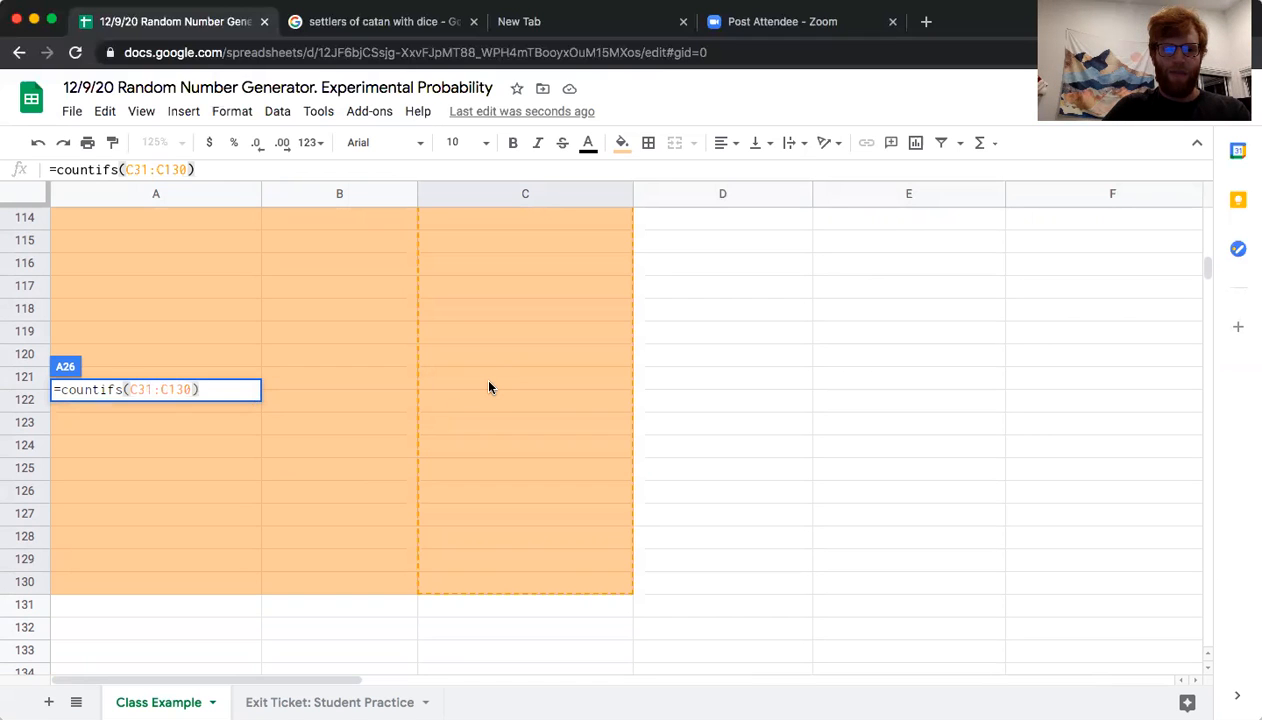
{"action": "scroll", "coordinate": [489, 388], "scroll_direction": "up", "scroll_amount": 20}
{"action": "scroll", "coordinate": [489, 388], "scroll_direction": "down", "scroll_amount": 5}
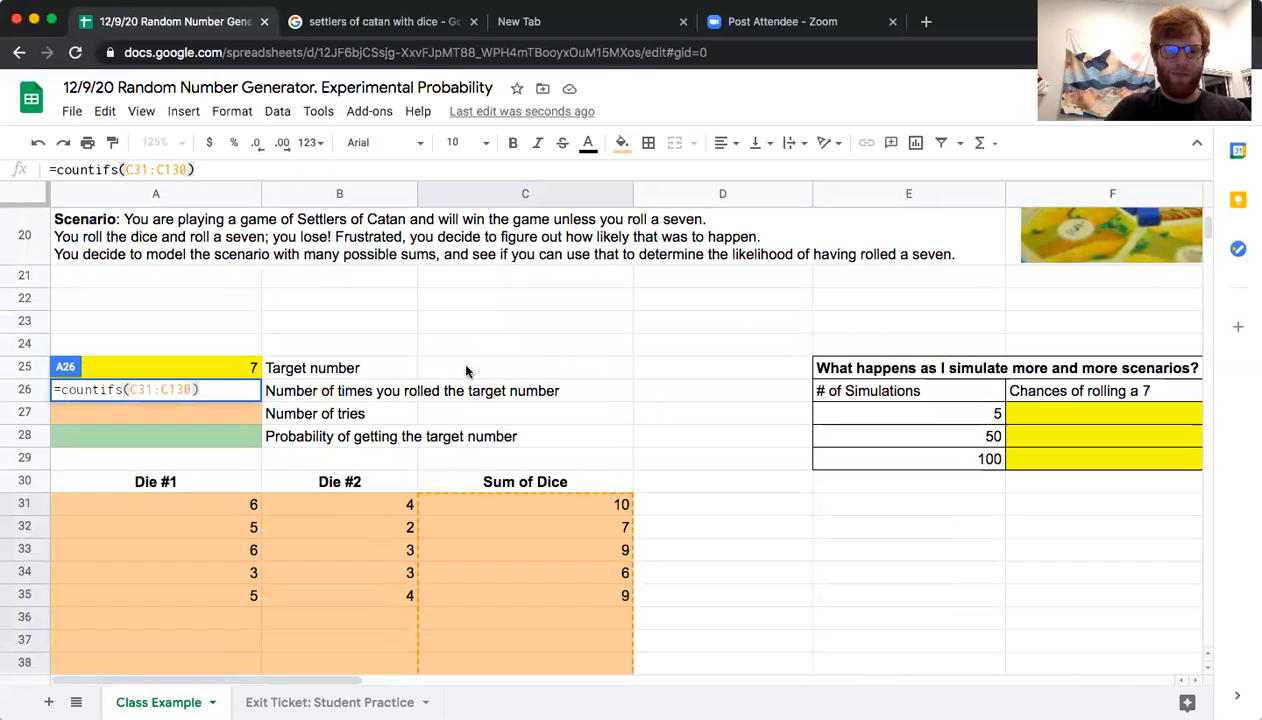
Add the criterion "=7" to the countifs formula in A26 and enter it
{"action": "left_click", "coordinate": [189, 168]}
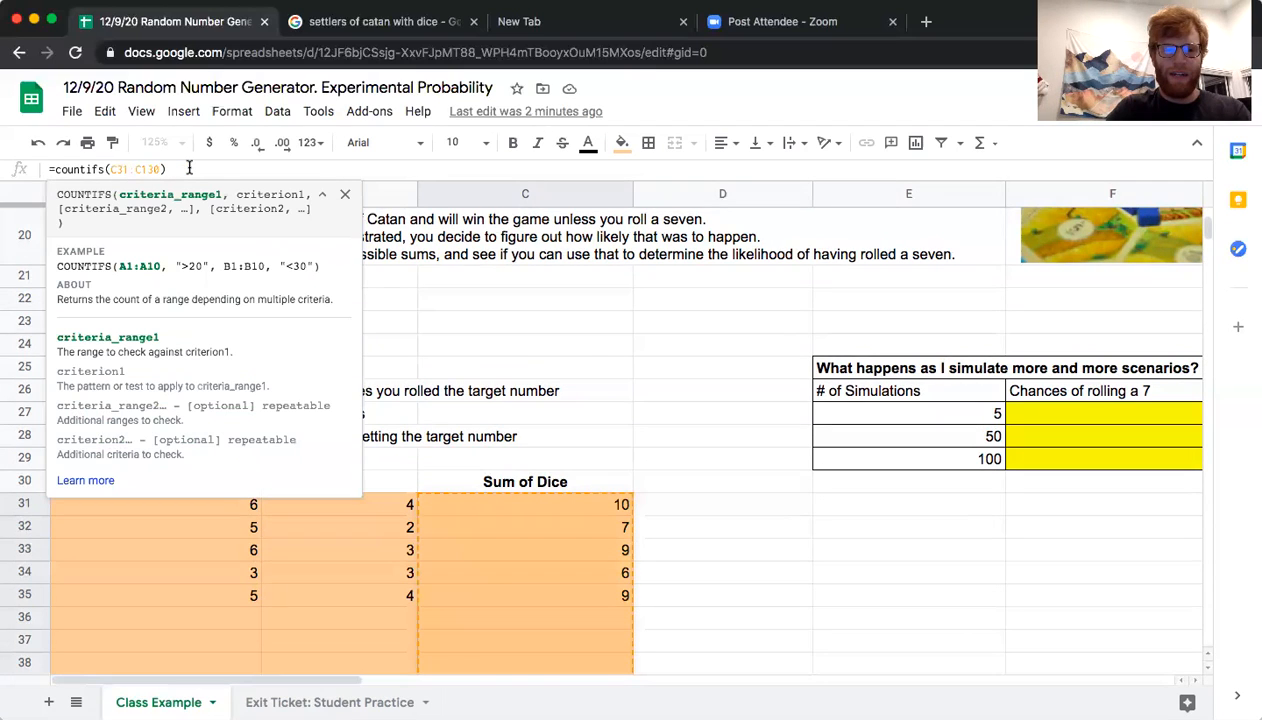
{"action": "type", "text": ", "}
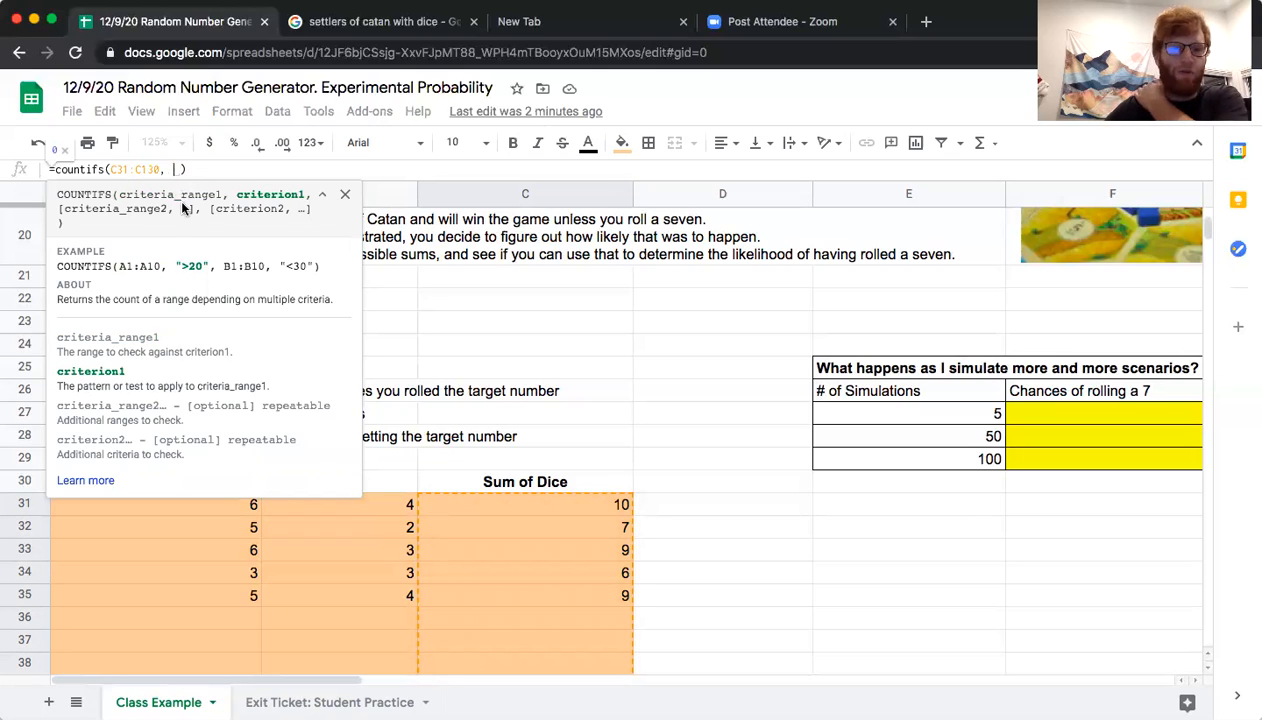
{"action": "type", "text": "\""}
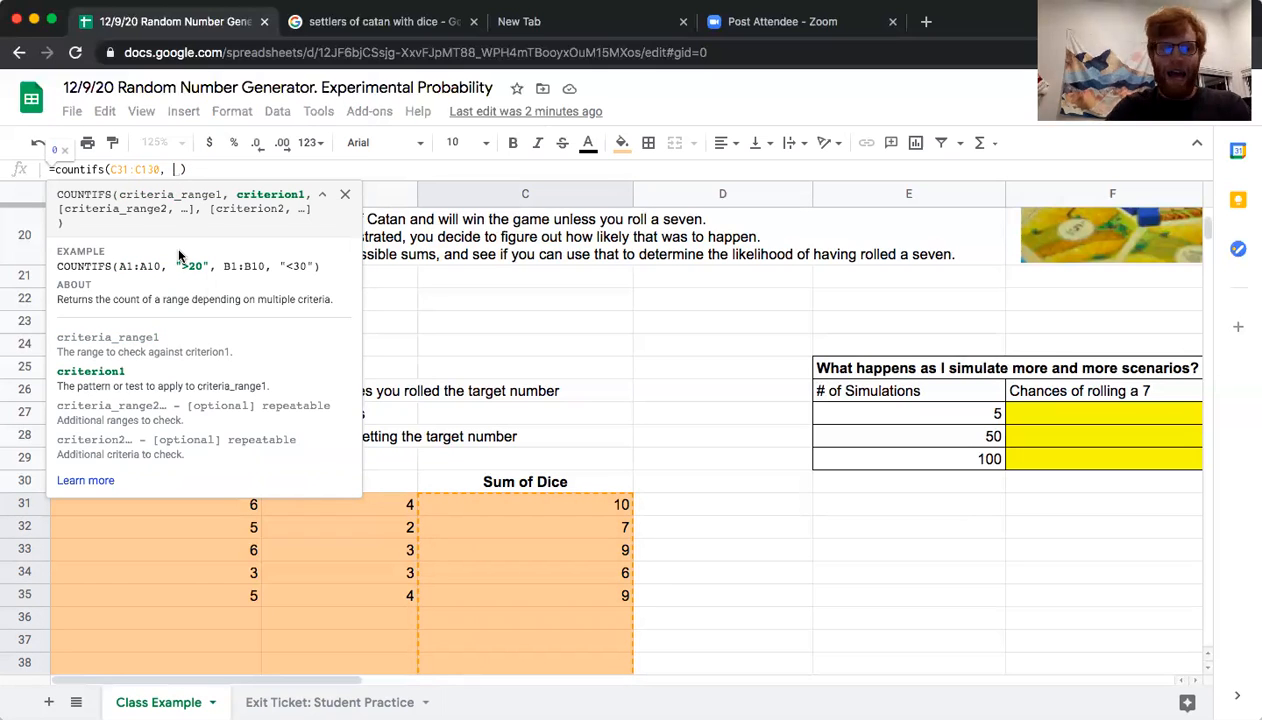
{"action": "type", "text": "="}
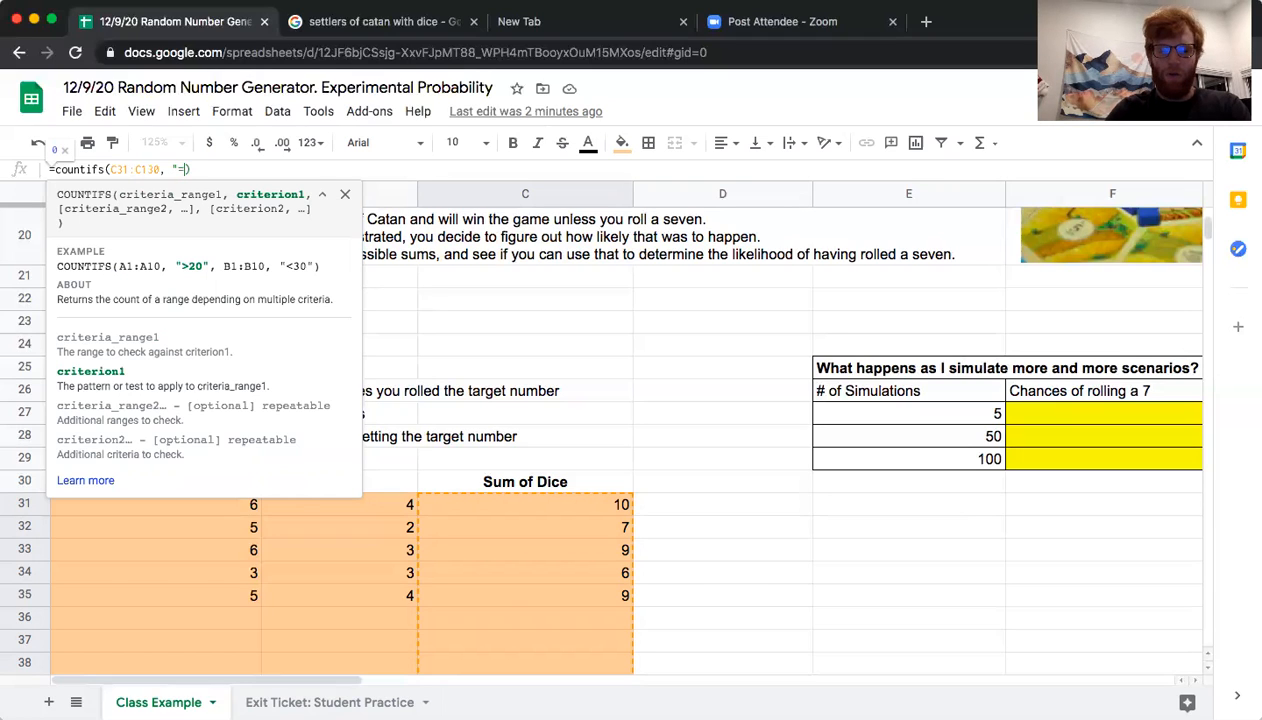
{"action": "type", "text": "7"}
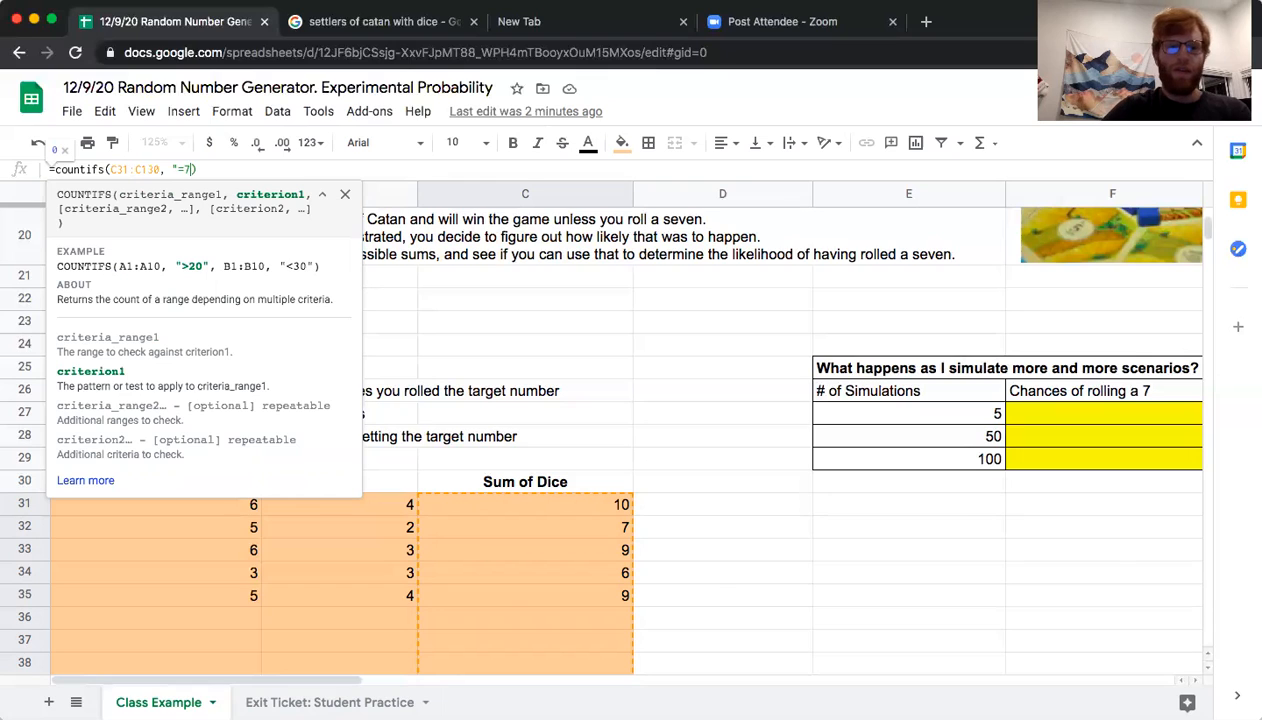
{"action": "left_click_drag", "start_coordinate": [169, 169], "coordinate": [183, 169]}
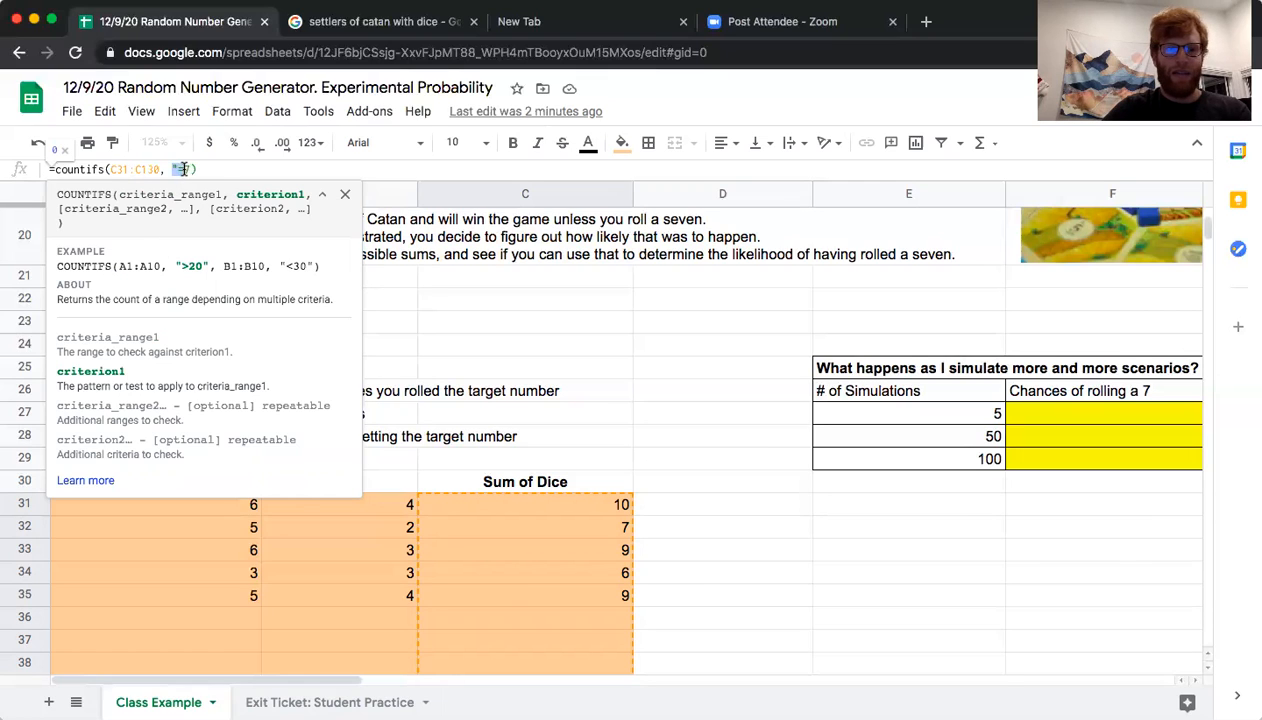
{"action": "left_click", "coordinate": [183, 169]}
{"action": "type", "text": "\""}
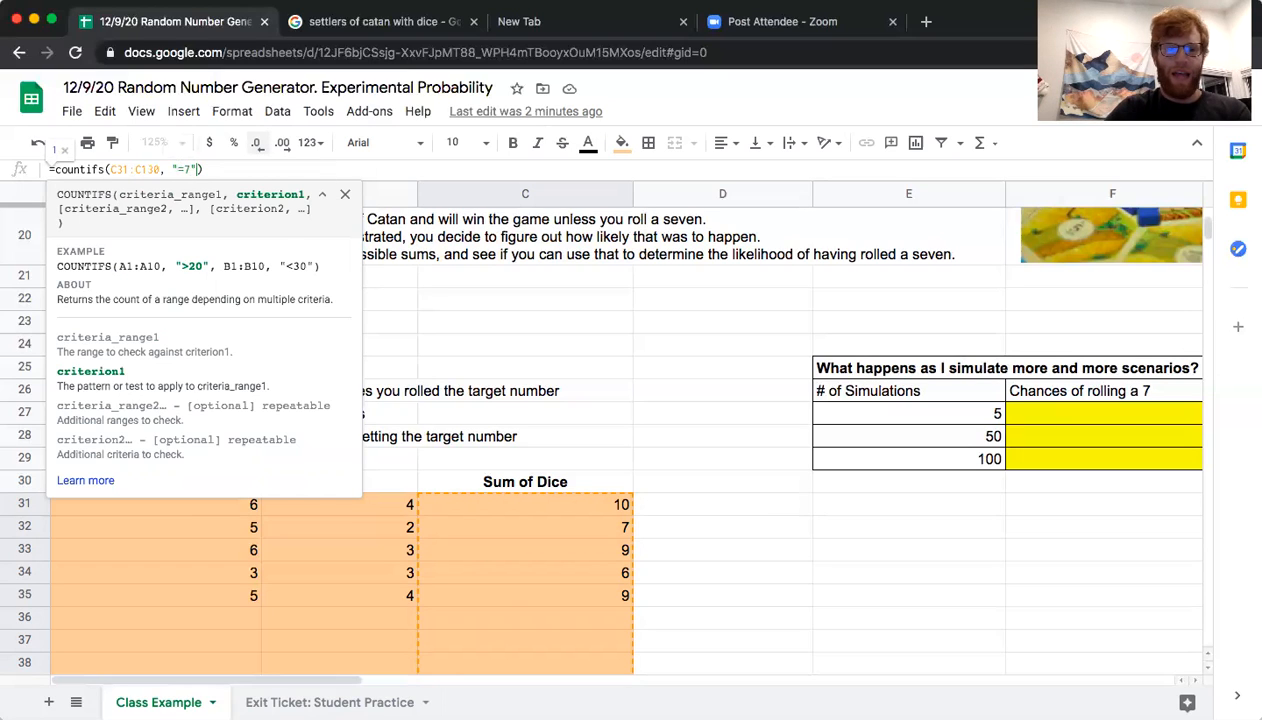
{"action": "key", "text": "Return"}
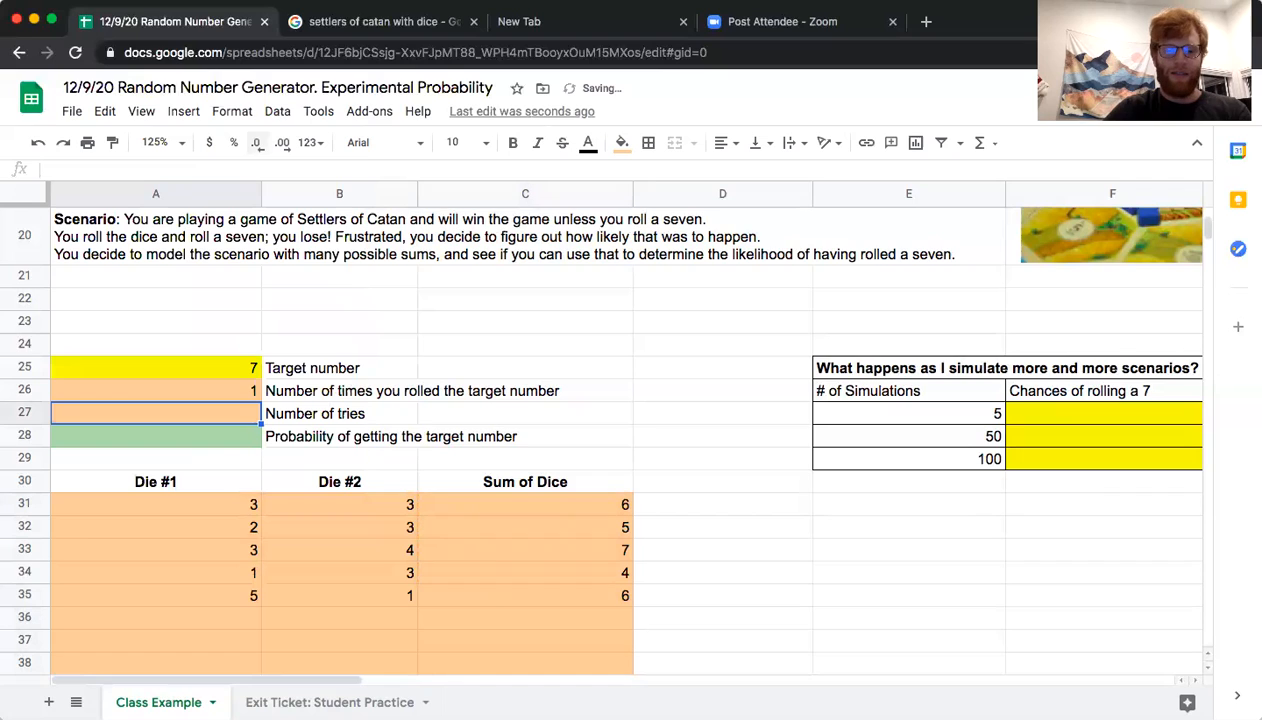
Check the target count in A26 against the sums in C31:C35, going through the simulated rolls one by one
{"action": "left_click", "coordinate": [242, 392]}
{"action": "left_click_drag", "start_coordinate": [571, 504], "coordinate": [578, 608]}
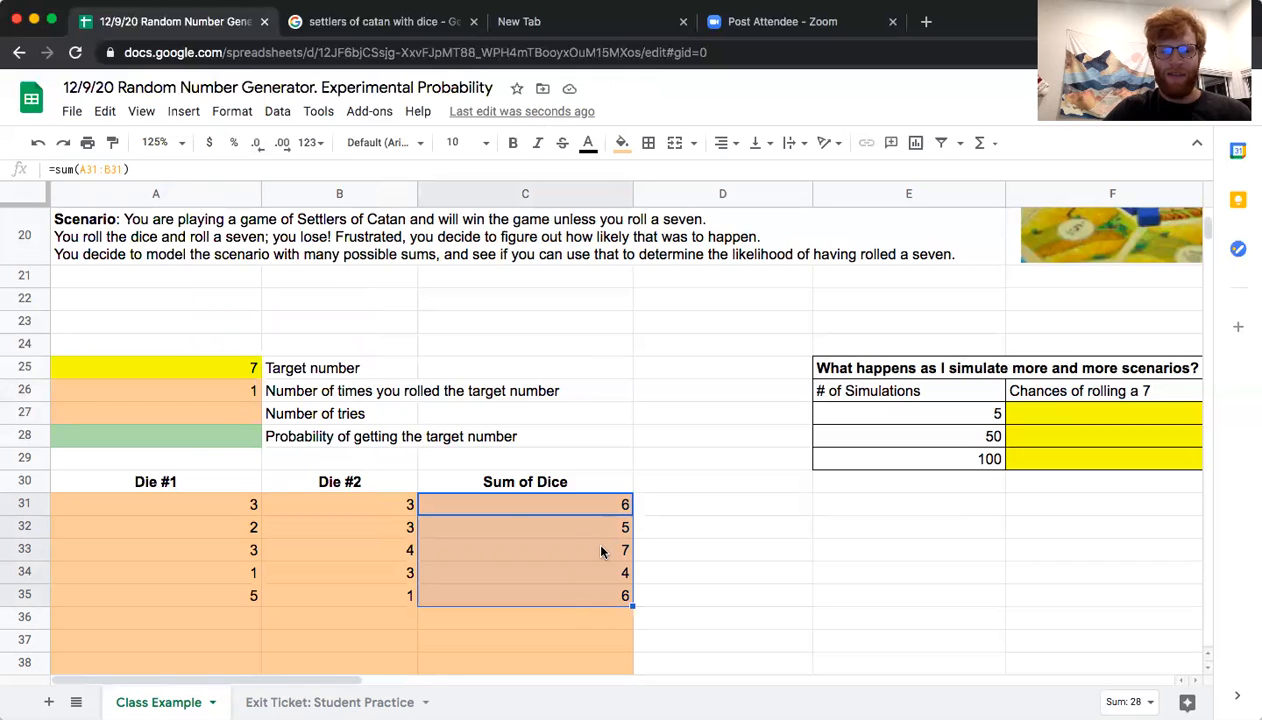
{"action": "left_click", "coordinate": [252, 394]}
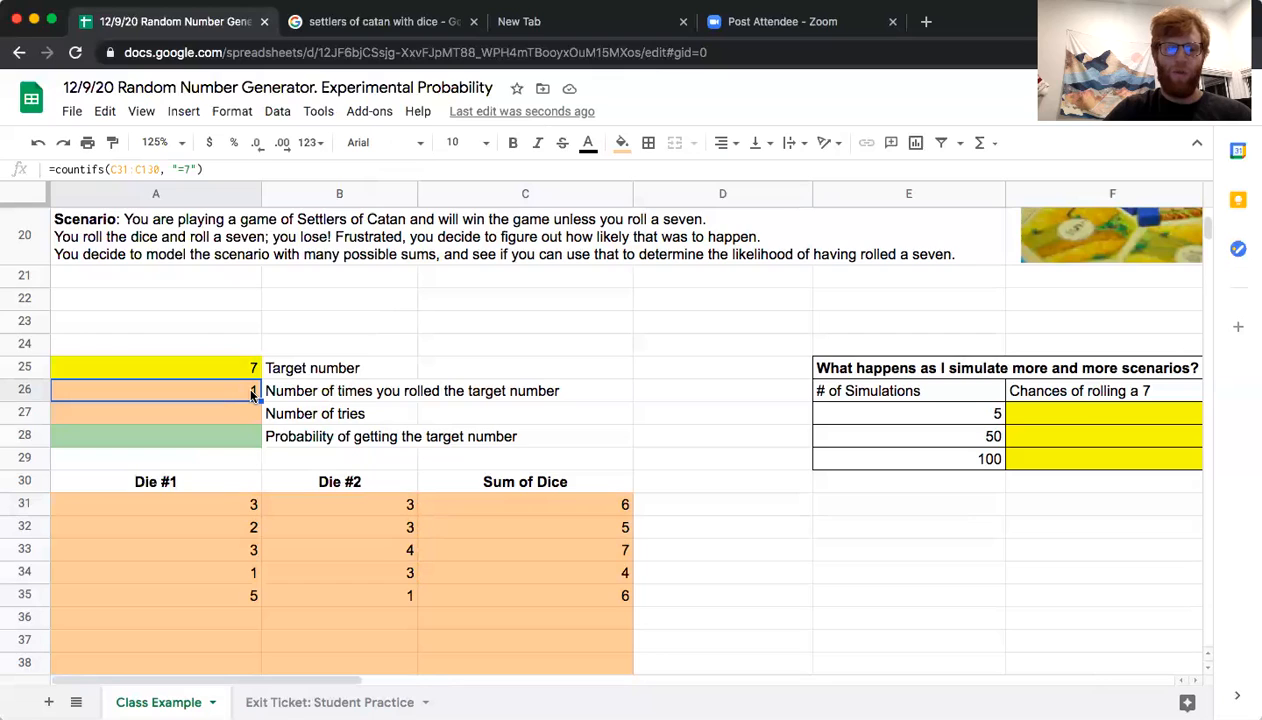
{"action": "left_click", "coordinate": [240, 414]}
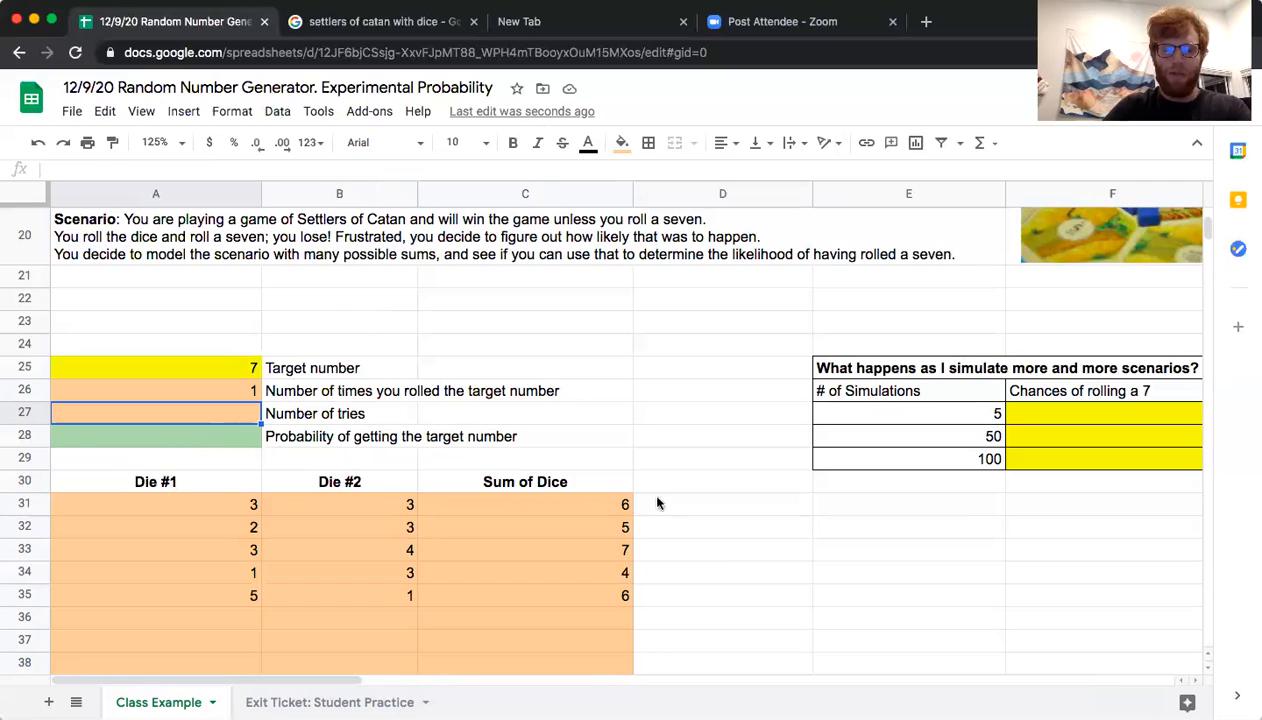
{"action": "left_click", "coordinate": [597, 505]}
{"action": "key", "text": "Down"}
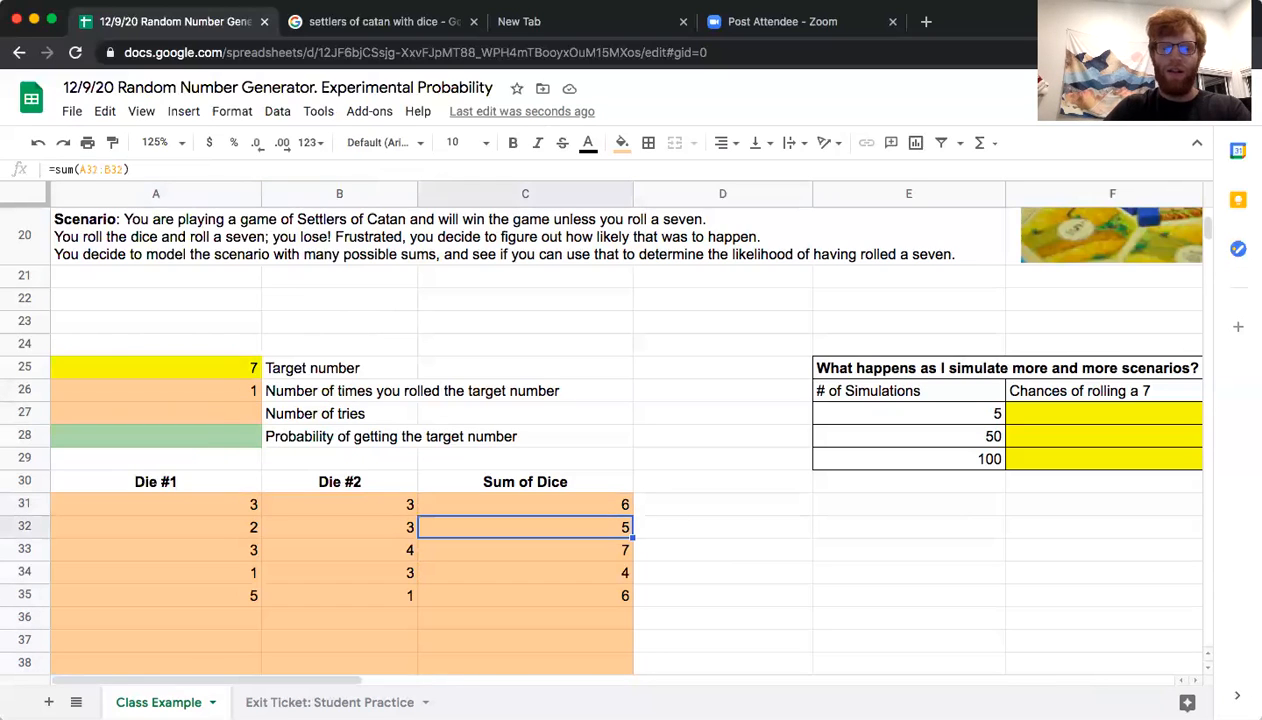
{"action": "key", "text": "Down"}
{"action": "key", "text": "Down"}
{"action": "key", "text": "Down"}
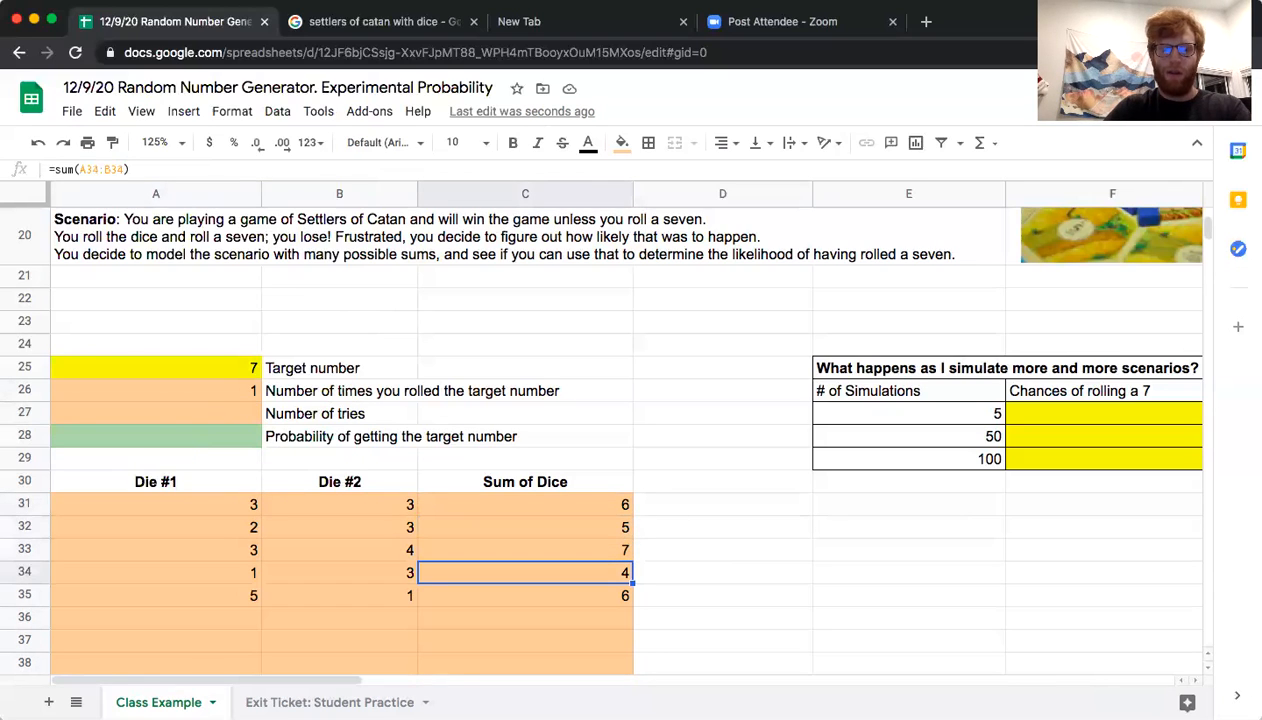
Enter a count formula over C31:C130 in A27 to calculate the number of tries
{"action": "left_click", "coordinate": [228, 412]}
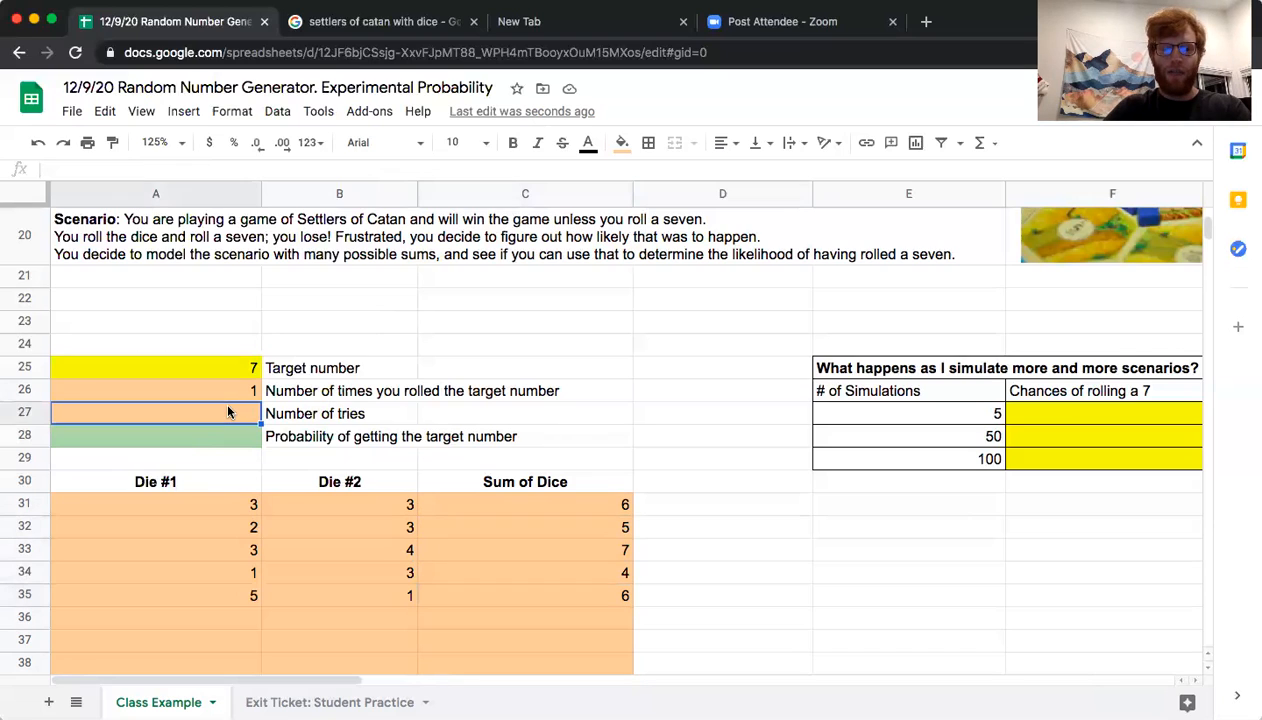
{"action": "type", "text": "="}
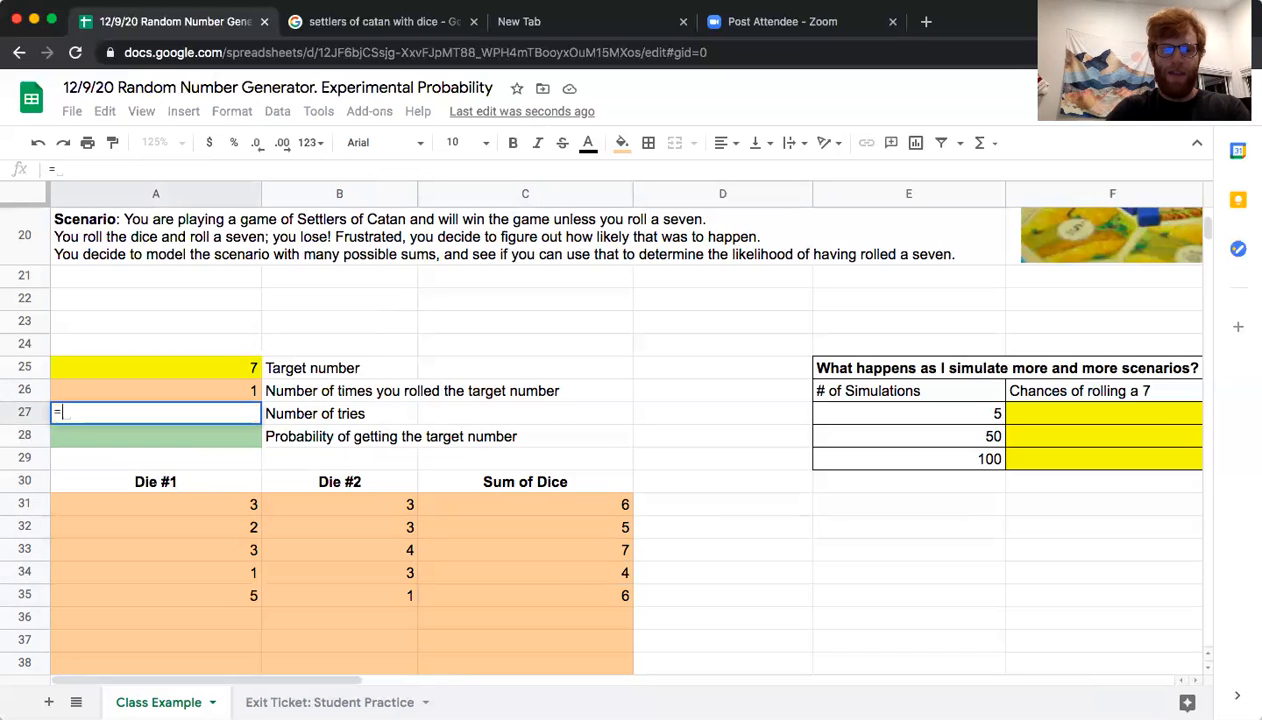
{"action": "type", "text": "count("}
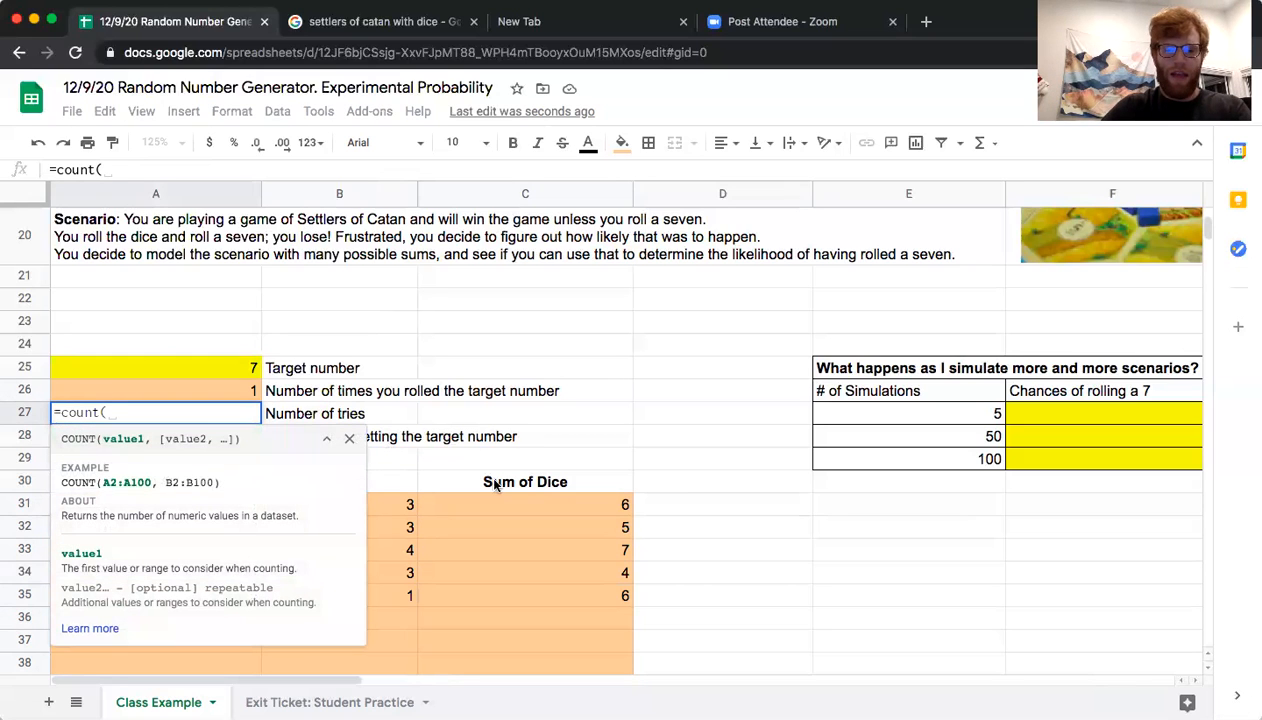
{"action": "left_click_drag", "start_coordinate": [488, 504], "coordinate": [492, 527]}
{"action": "left_click_drag", "start_coordinate": [496, 585], "coordinate": [508, 428]}
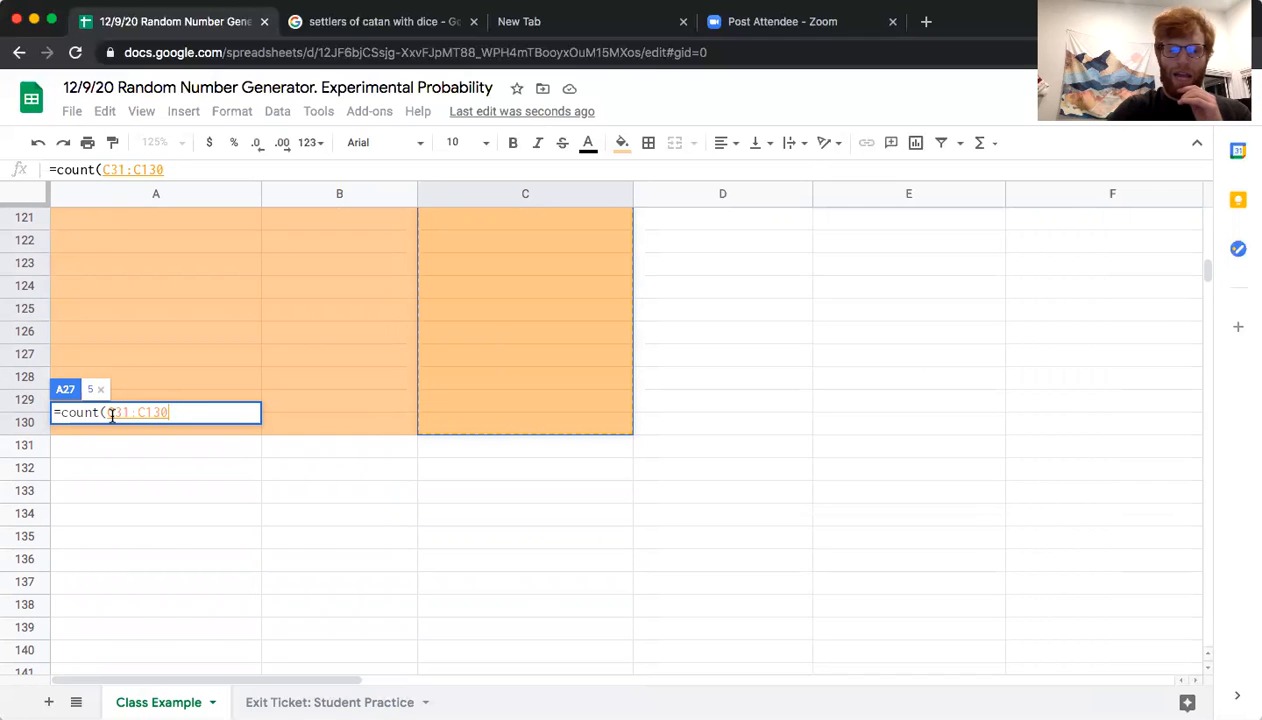
{"action": "type", "text": ")"}
{"action": "key", "text": "Return"}
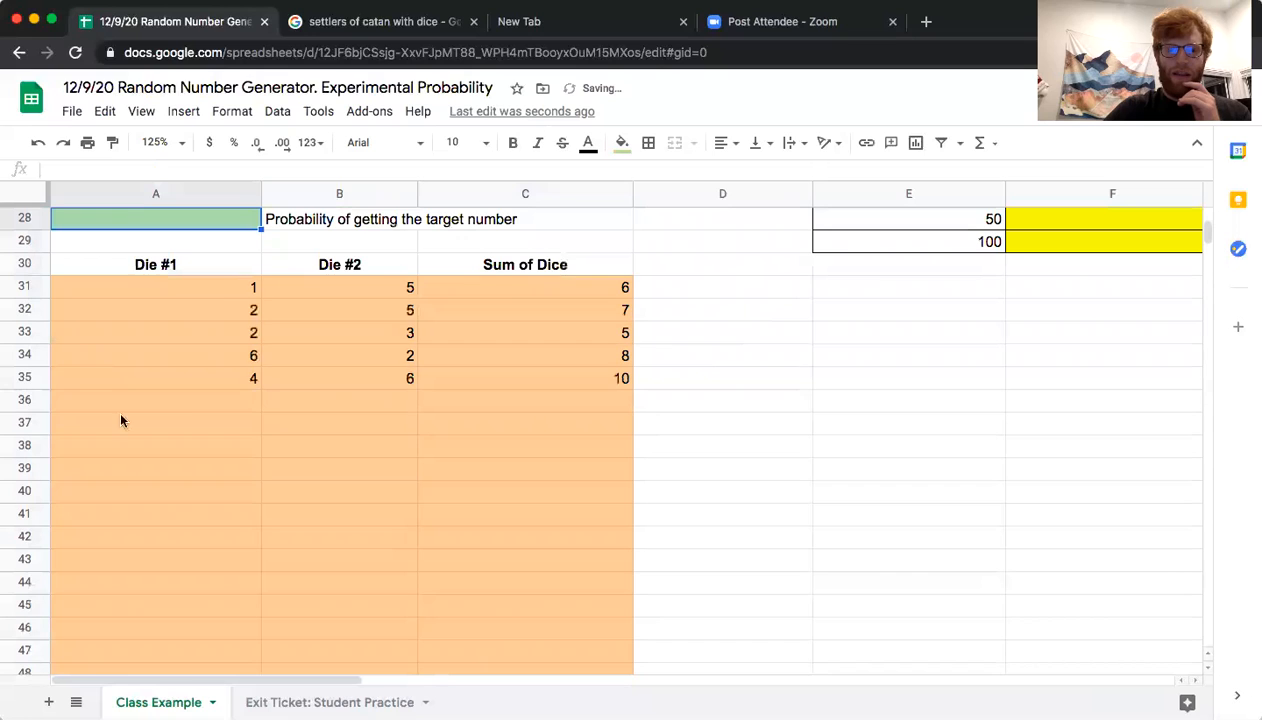
Test the number-of-tries count by entering 55 in C36, and clear that cell again
{"action": "scroll", "coordinate": [248, 316], "scroll_direction": "up", "scroll_amount": 2}
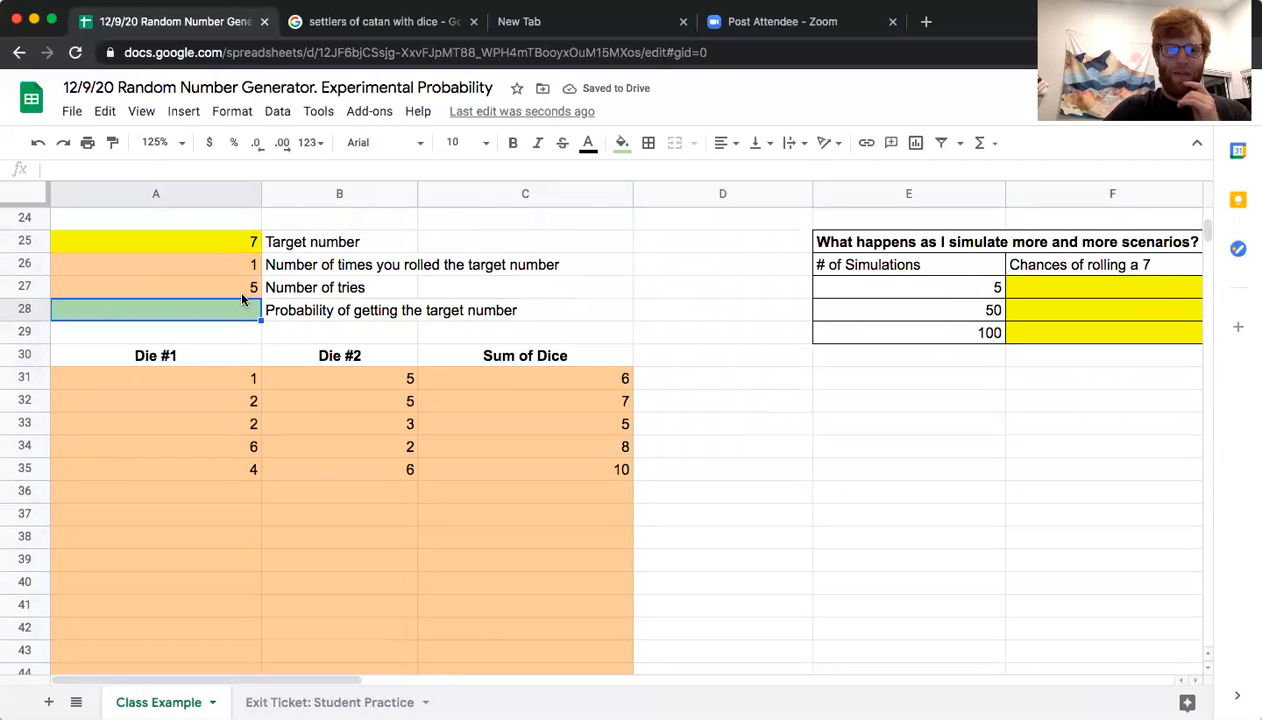
{"action": "left_click", "coordinate": [238, 288]}
{"action": "left_click", "coordinate": [505, 494]}
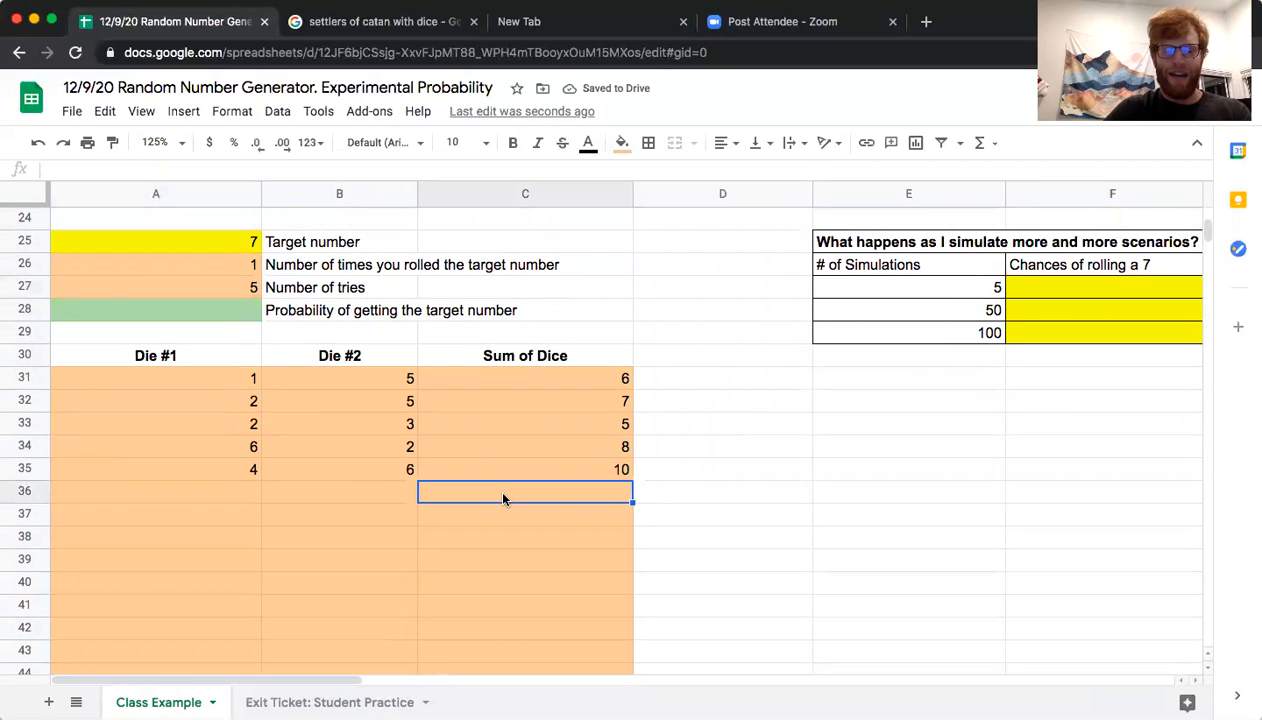
{"action": "type", "text": "55"}
{"action": "key", "text": "Return"}
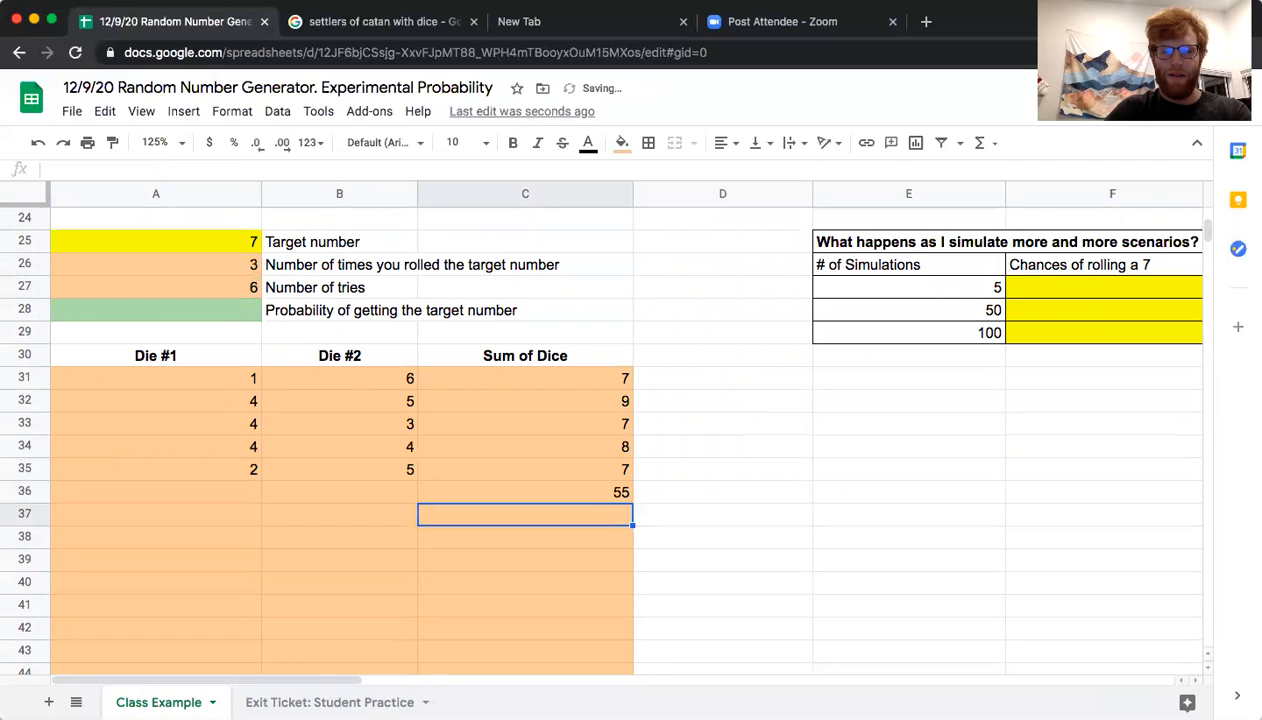
{"action": "left_click", "coordinate": [556, 494]}
{"action": "key", "text": "Delete"}
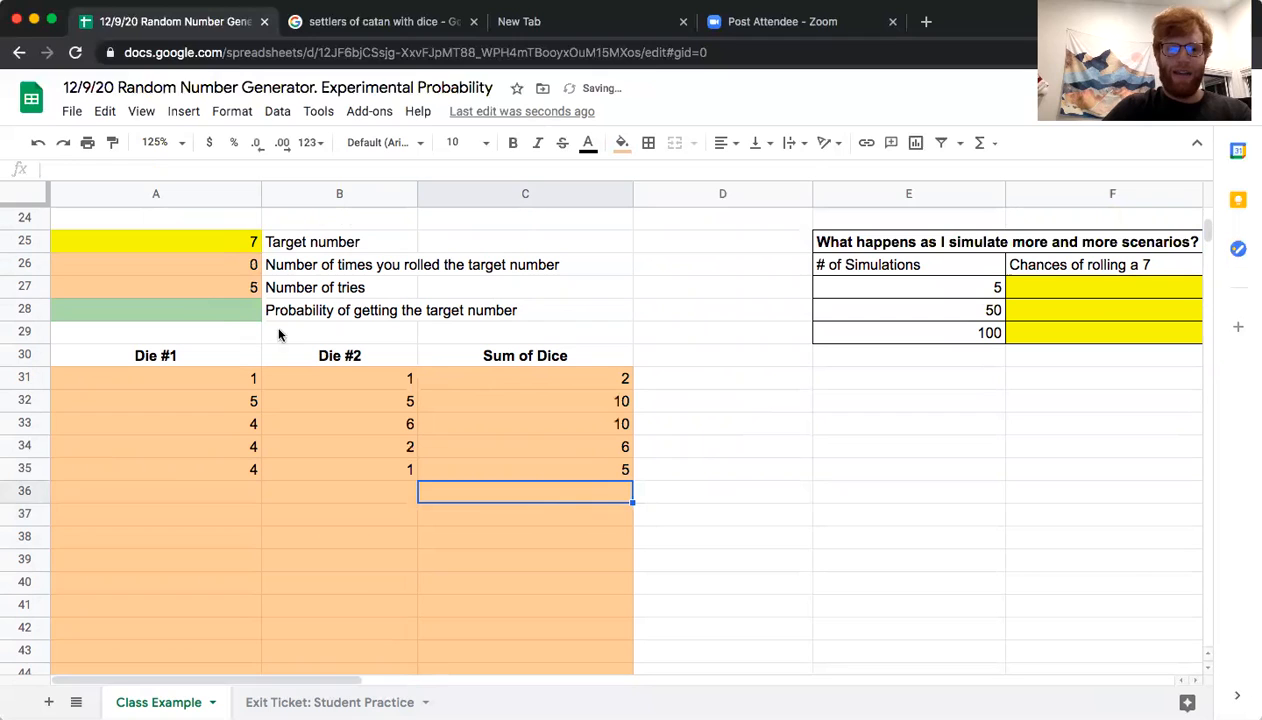
Calculate the probability of getting the target number in A28 with the formula =A26/A27
{"action": "left_click", "coordinate": [227, 314]}
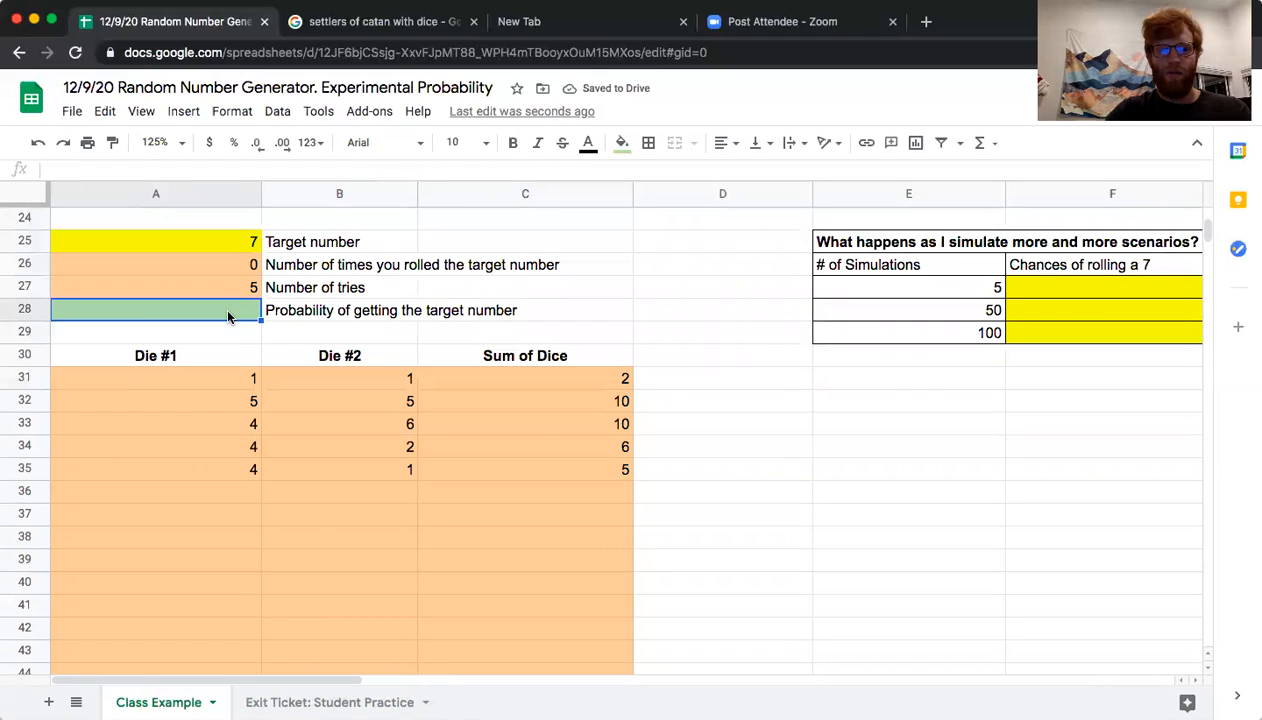
{"action": "type", "text": "="}
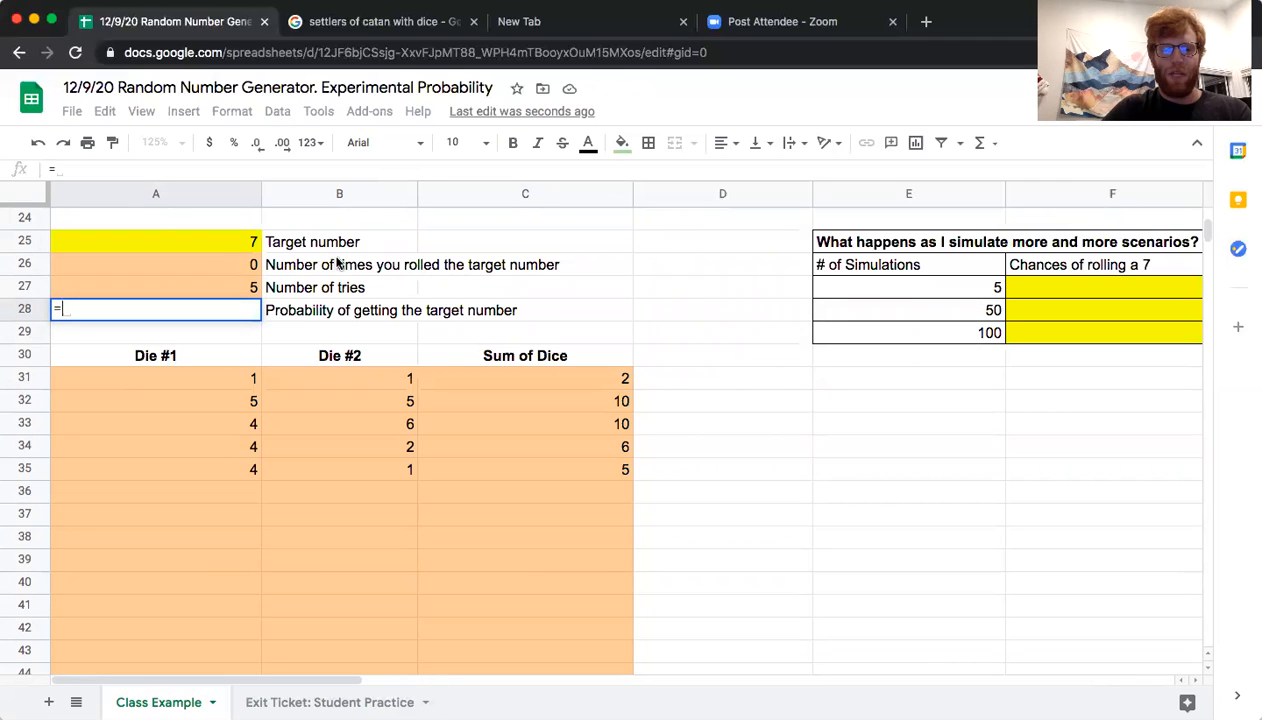
{"action": "left_click", "coordinate": [224, 268]}
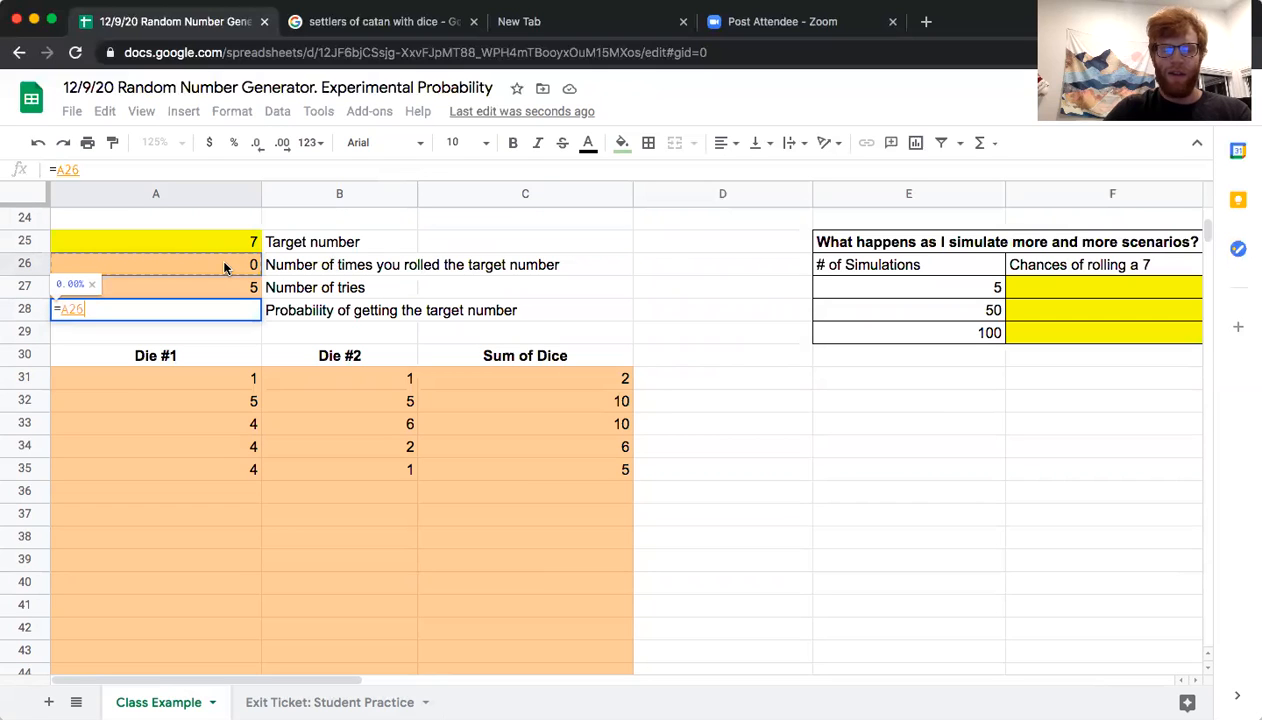
{"action": "type", "text": "/"}
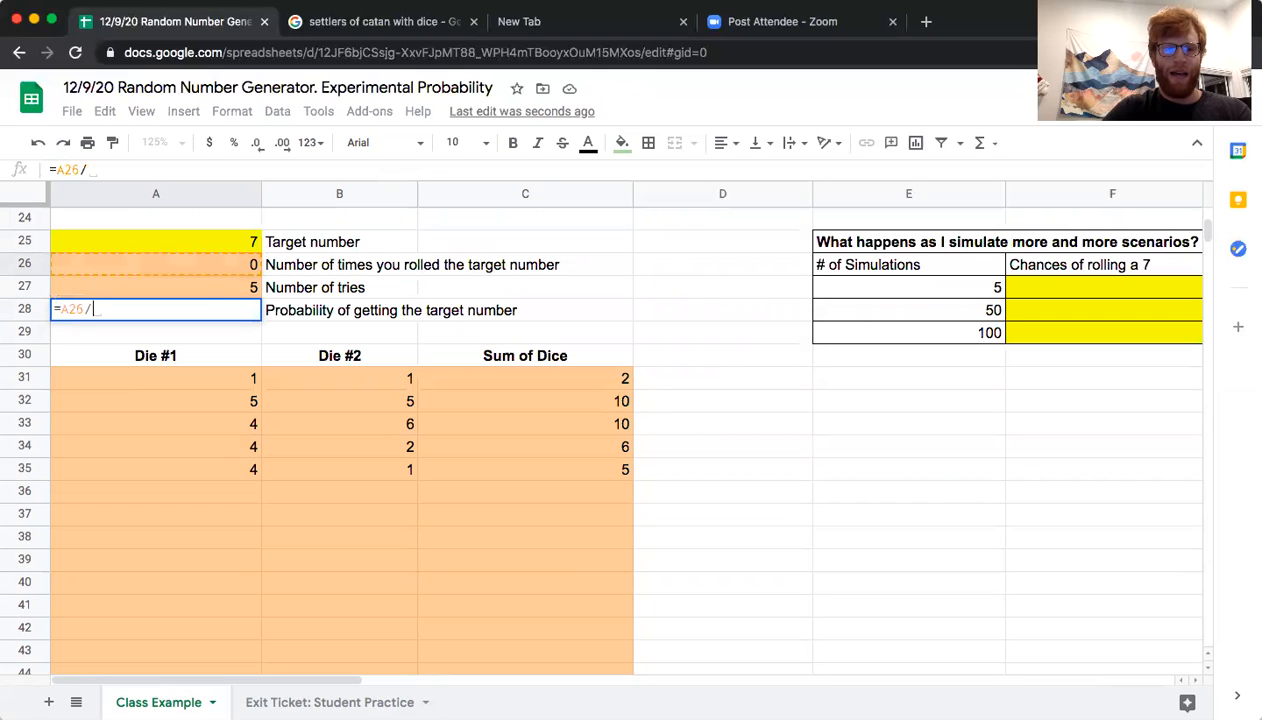
{"action": "left_click", "coordinate": [225, 288]}
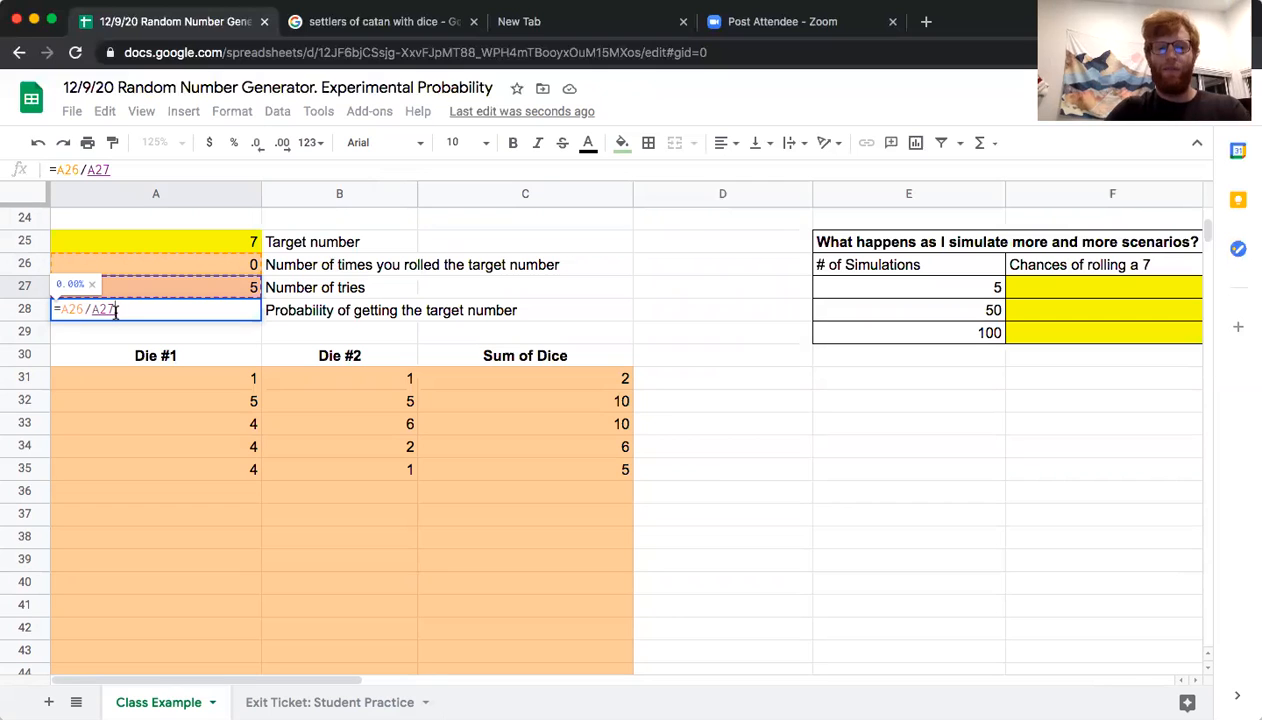
{"action": "key", "text": "Return"}
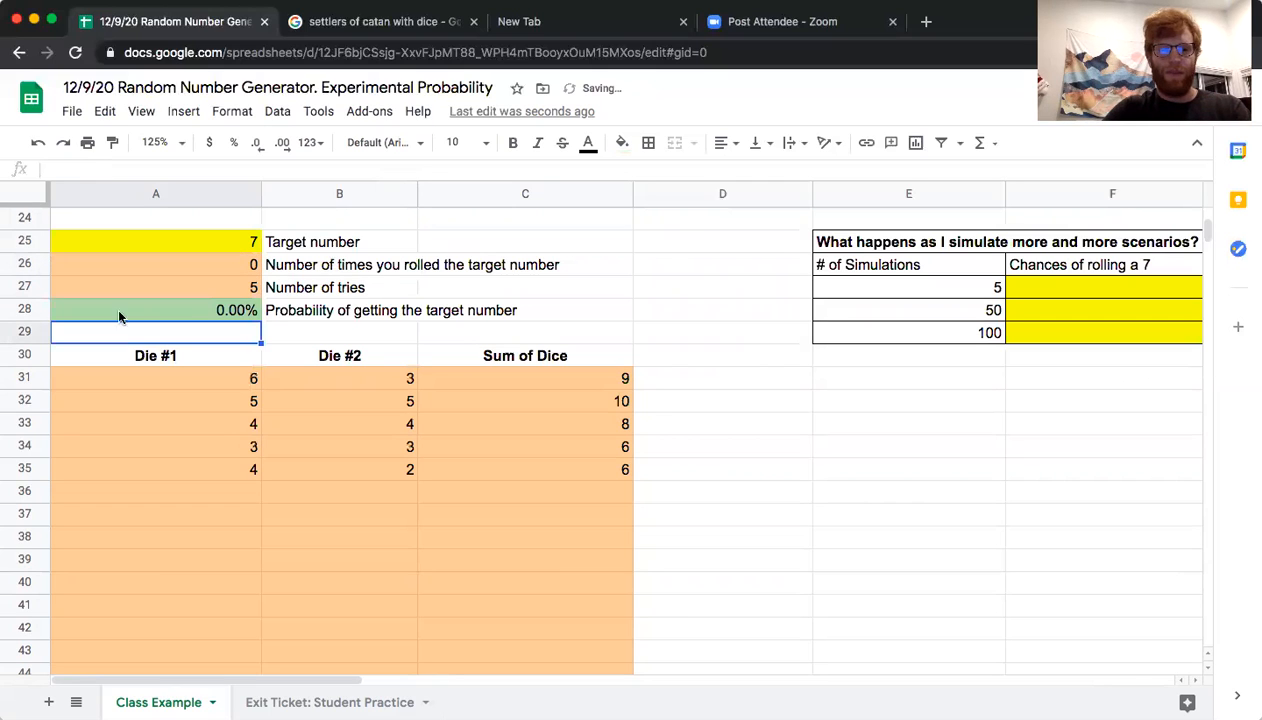
{"action": "left_click", "coordinate": [189, 309]}
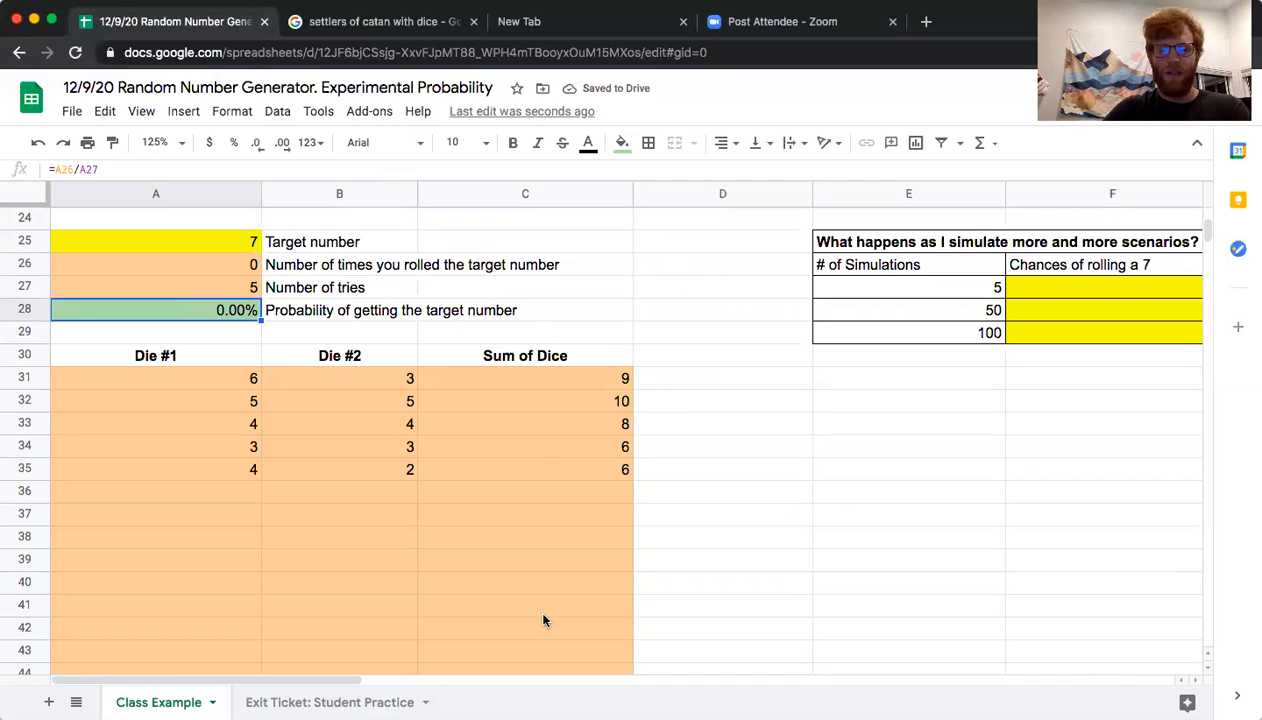
Record 0 in F27 as the chance of rolling a 7 for 5 simulations
{"action": "left_click", "coordinate": [1024, 289]}
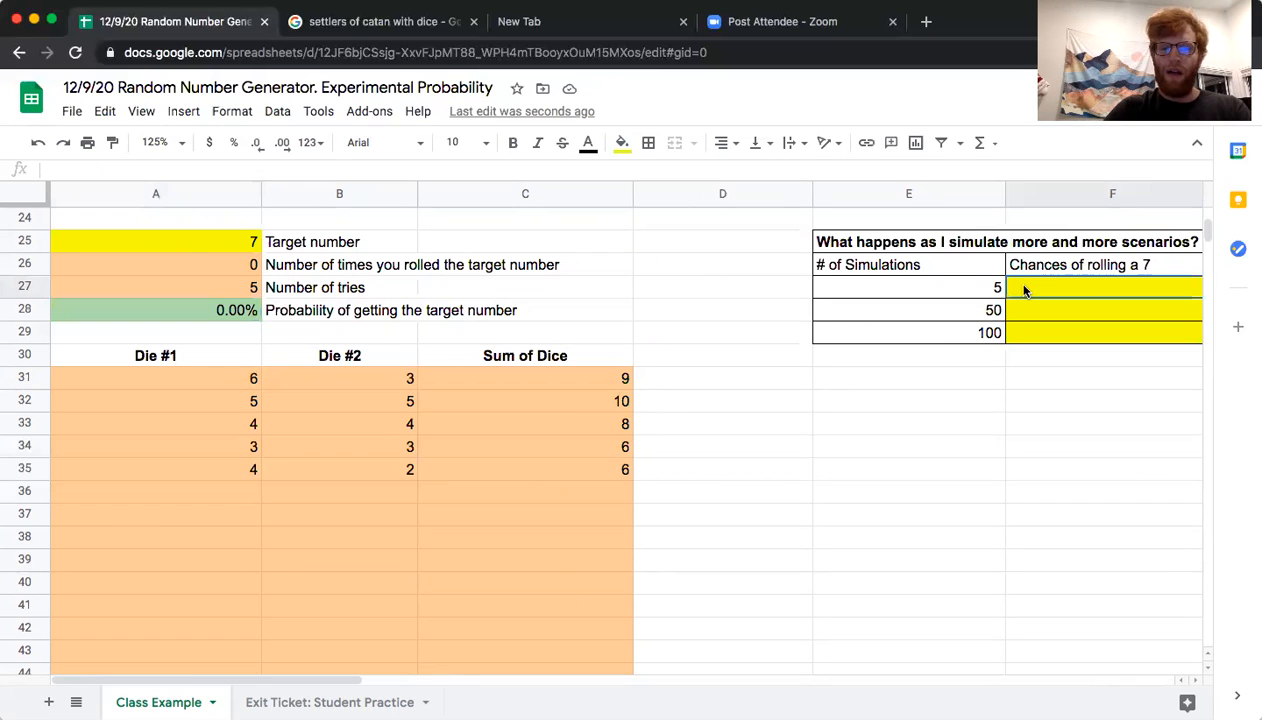
{"action": "type", "text": "0"}
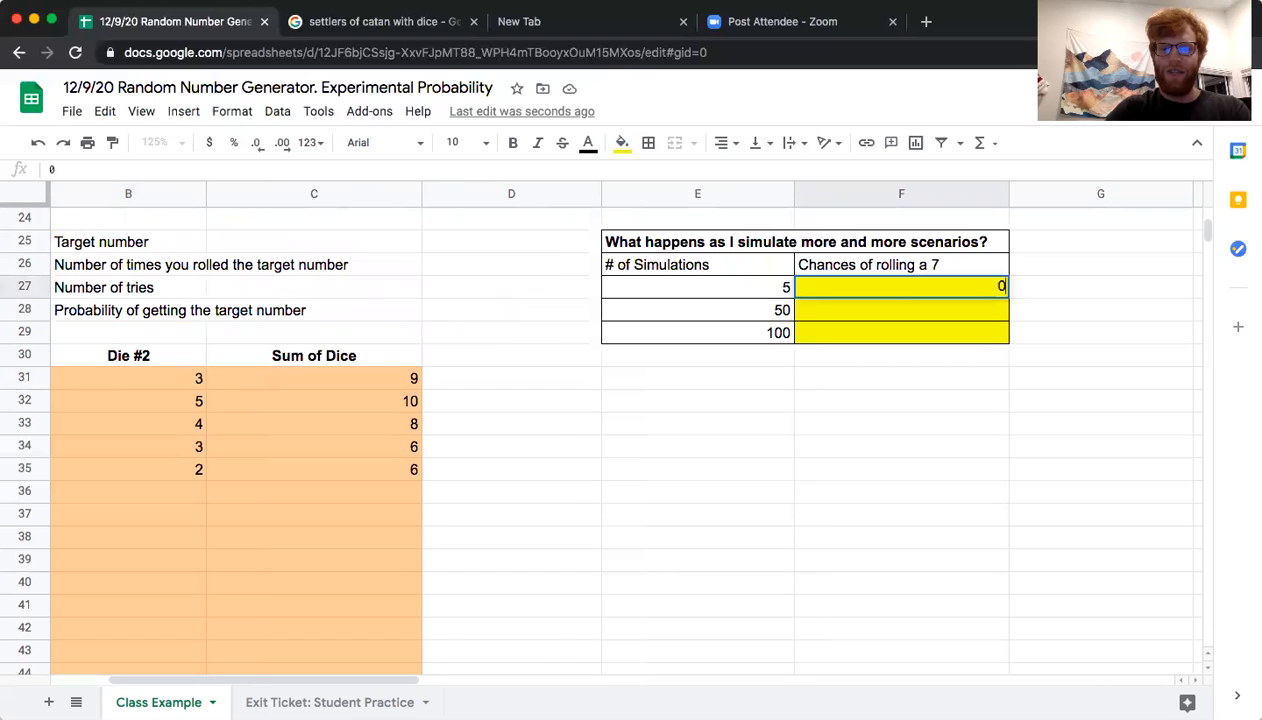
{"action": "key", "text": "Return"}
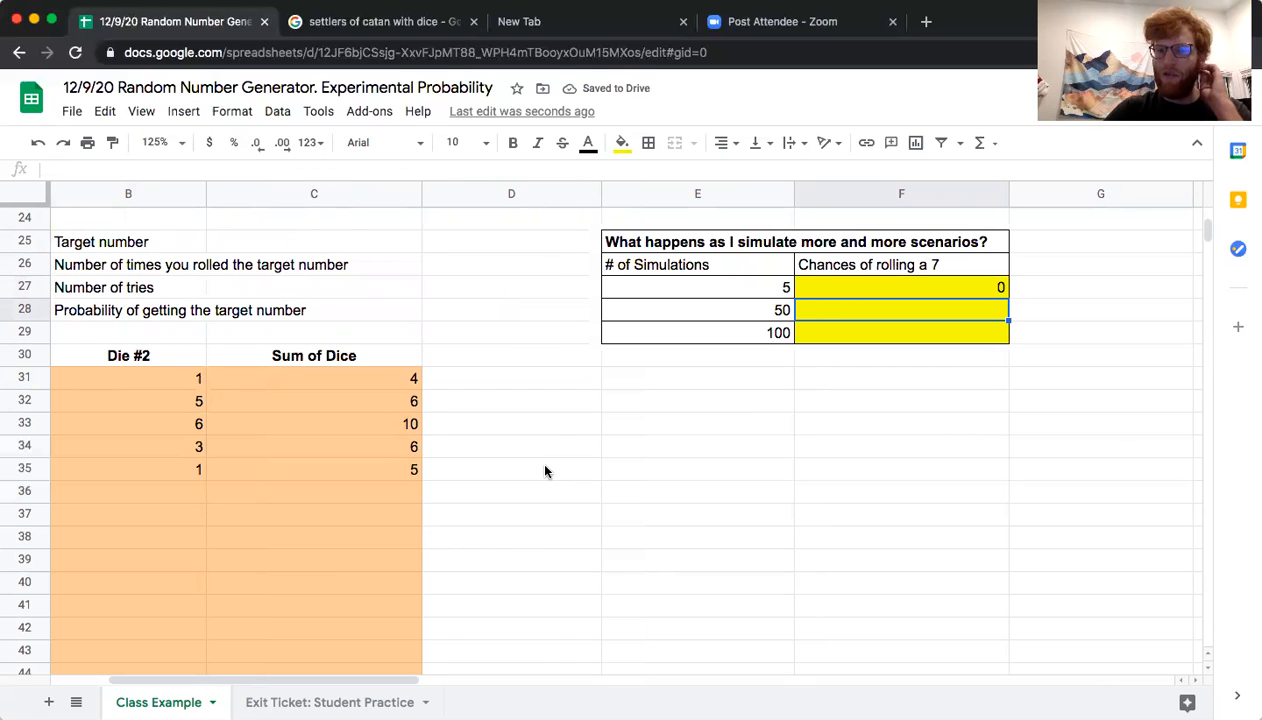
Review the 5-simulation entry in E27, the rolls in A31:C35 and the die and sum formulas in row 31
{"action": "scroll", "coordinate": [598, 467], "scroll_direction": "left", "scroll_amount": 2}
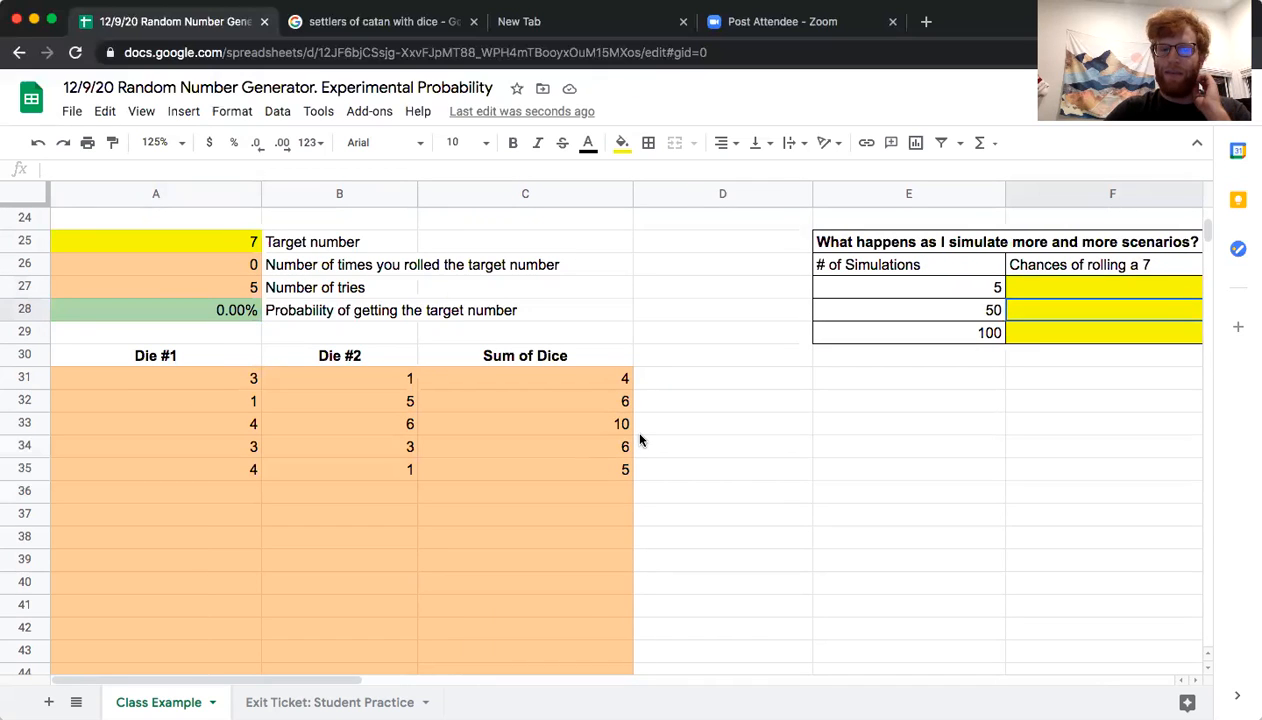
{"action": "left_click", "coordinate": [960, 287]}
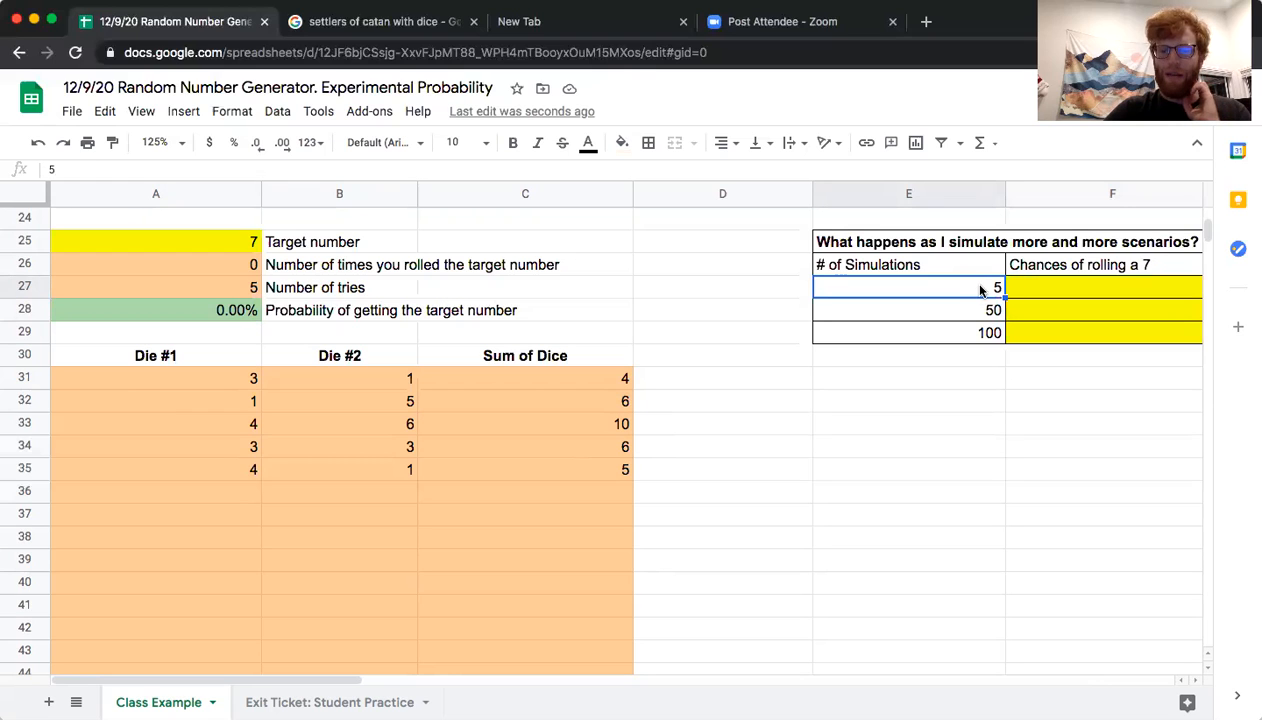
{"action": "left_click_drag", "start_coordinate": [240, 378], "coordinate": [552, 484]}
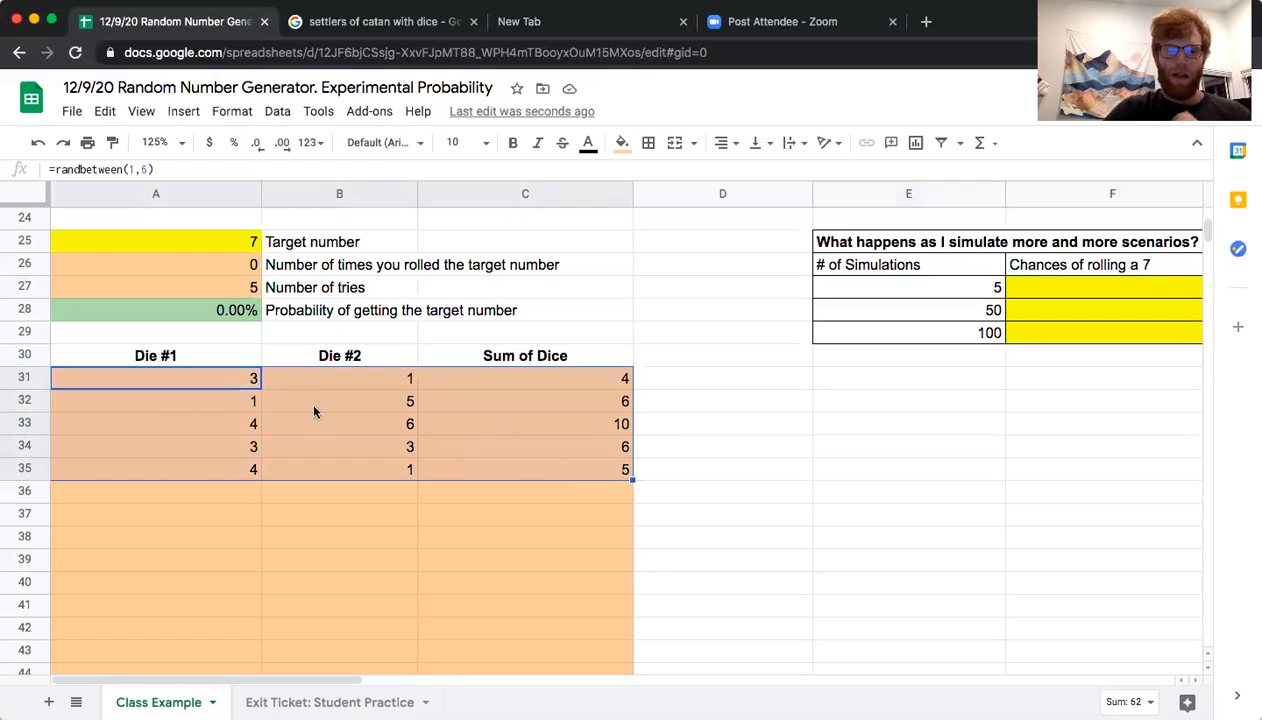
{"action": "left_click", "coordinate": [267, 397]}
{"action": "left_click_drag", "start_coordinate": [232, 377], "coordinate": [484, 387]}
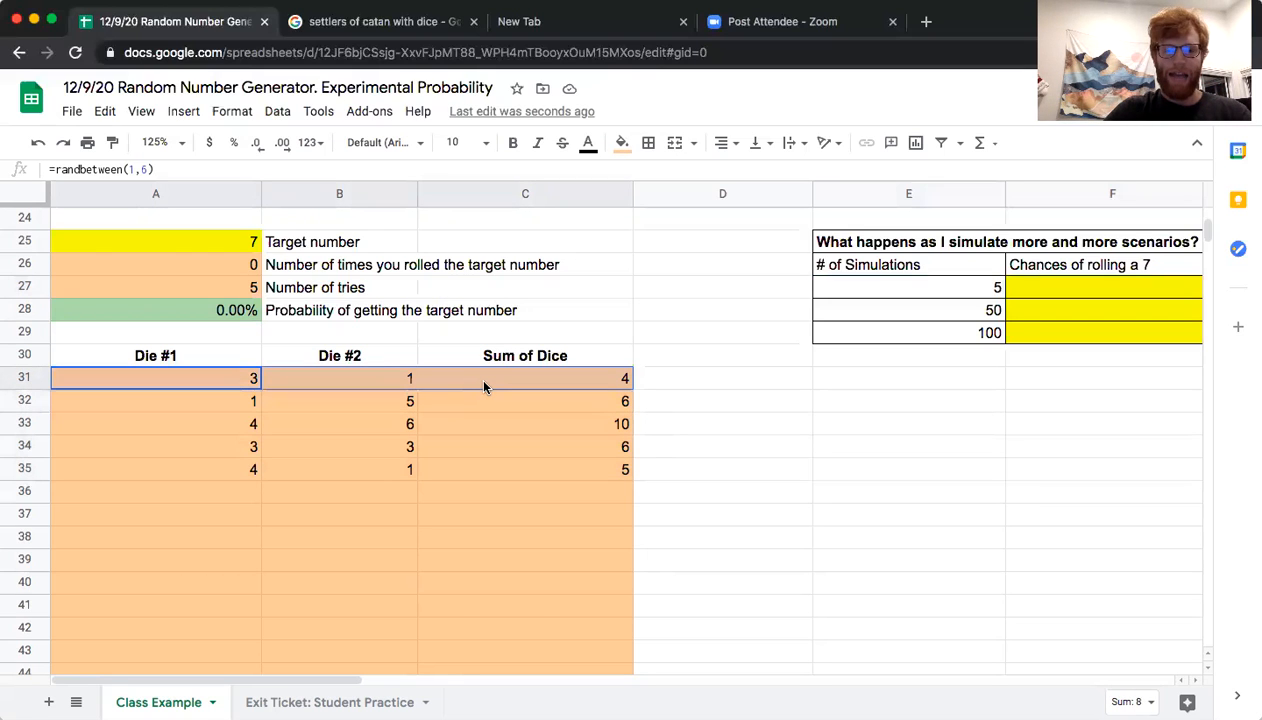
{"action": "left_click", "coordinate": [209, 385]}
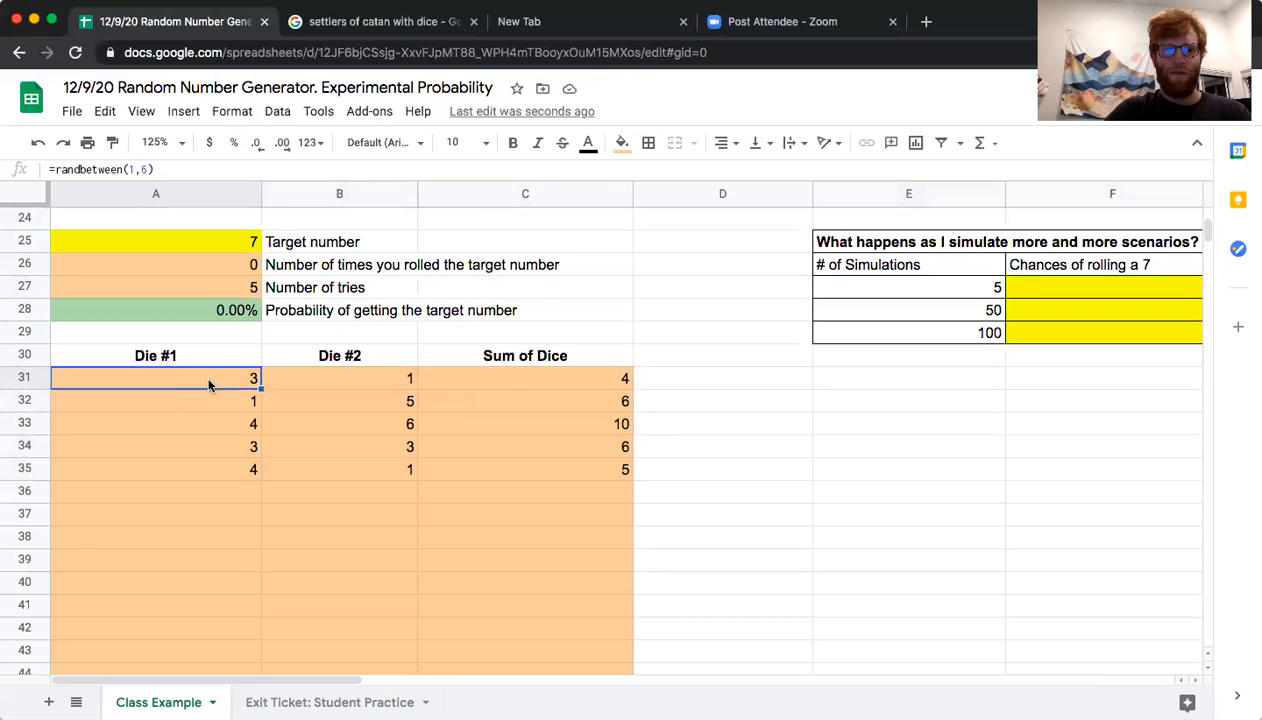
{"action": "left_click", "coordinate": [270, 383]}
{"action": "left_click", "coordinate": [479, 380]}
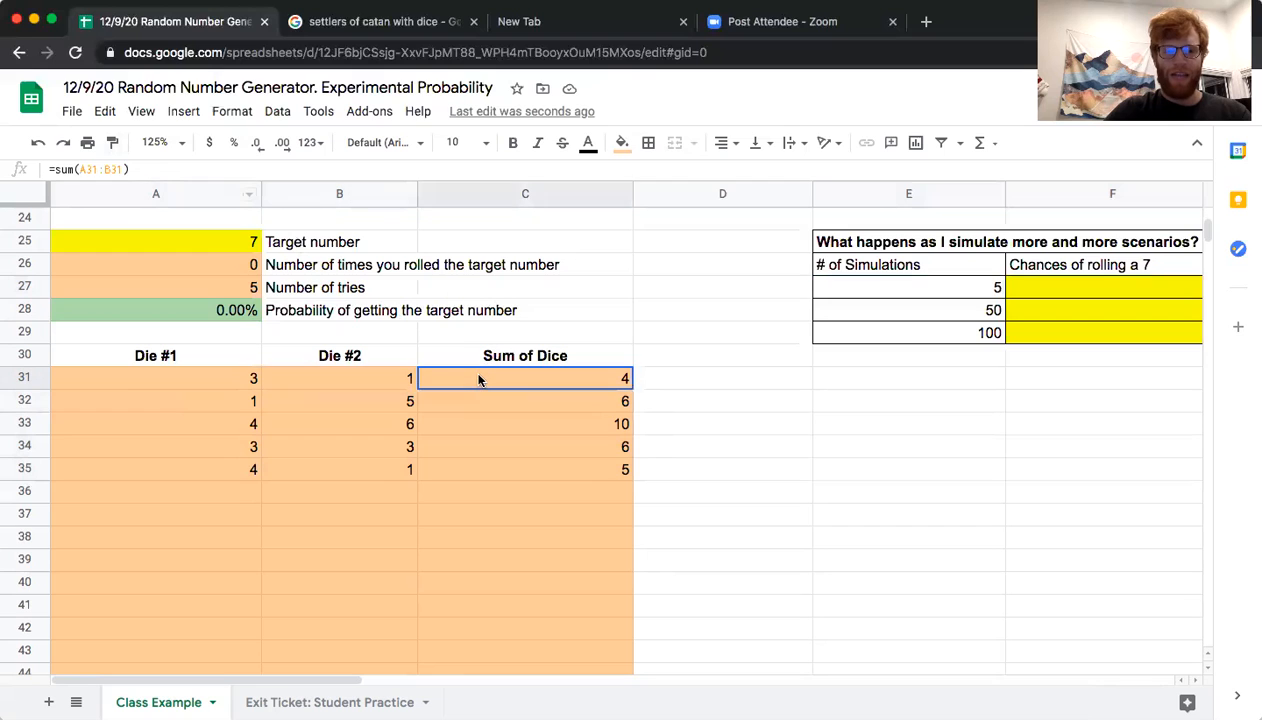
Fill the dice and sum formulas of A31:C31 down through row 80 to simulate 50 rolls
{"action": "left_click_drag", "start_coordinate": [253, 380], "coordinate": [450, 383]}
{"action": "left_click_drag", "start_coordinate": [629, 387], "coordinate": [621, 486]}
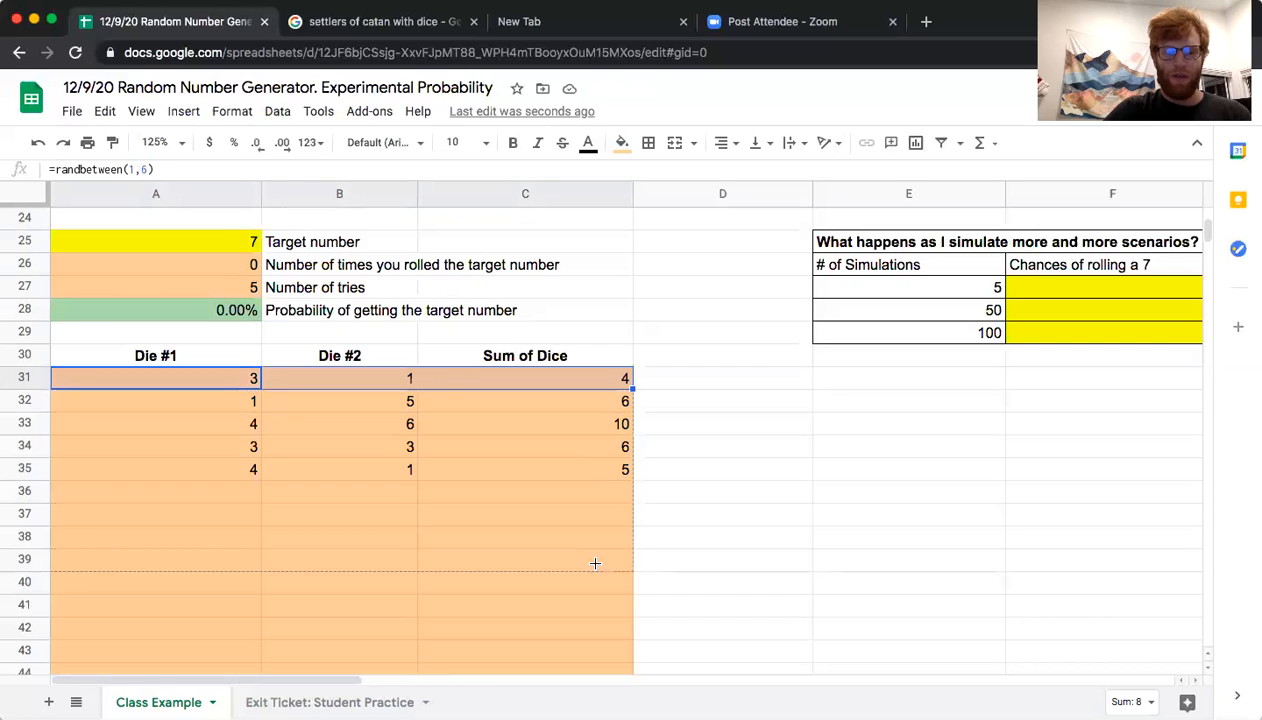
{"action": "scroll", "coordinate": [594, 569], "scroll_direction": "down", "scroll_amount": 5}
{"action": "scroll", "coordinate": [590, 632], "scroll_direction": "down", "scroll_amount": 6}
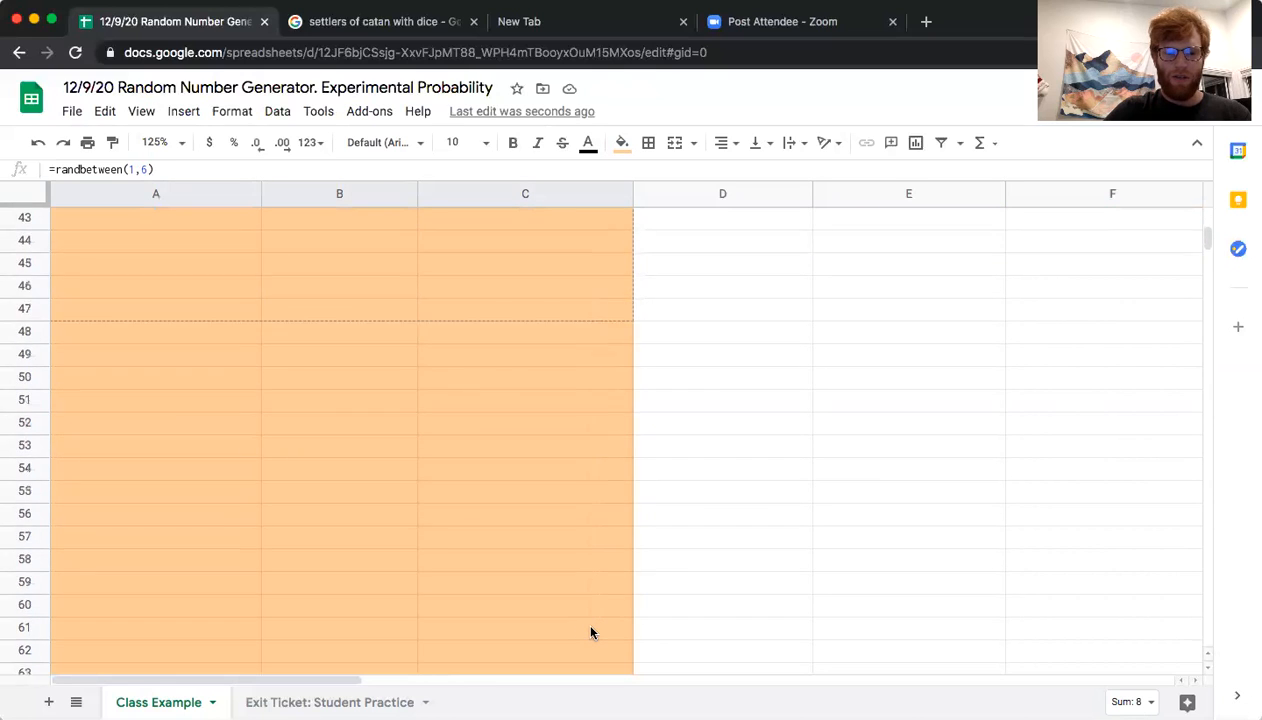
{"action": "scroll", "coordinate": [587, 652], "scroll_direction": "down", "scroll_amount": 4}
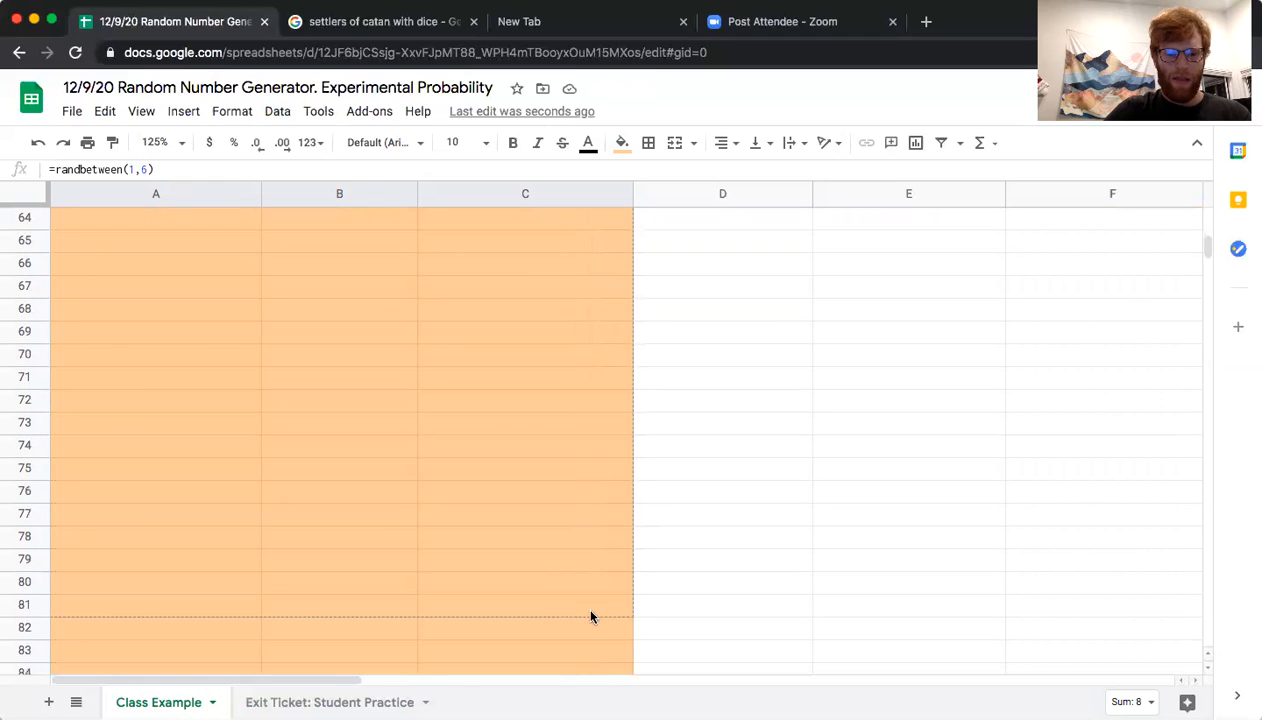
{"action": "left_click_drag", "start_coordinate": [595, 591], "coordinate": [595, 591]}
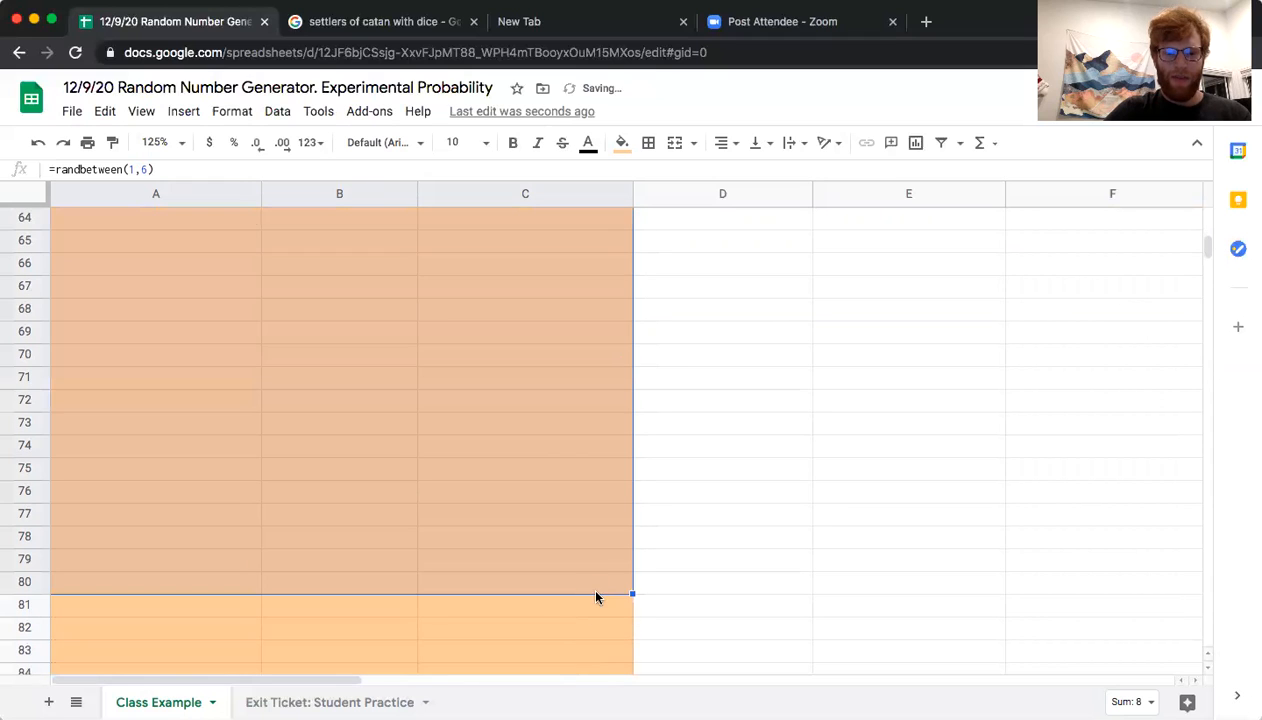
{"action": "left_click", "coordinate": [448, 364]}
{"action": "left_click", "coordinate": [358, 355]}
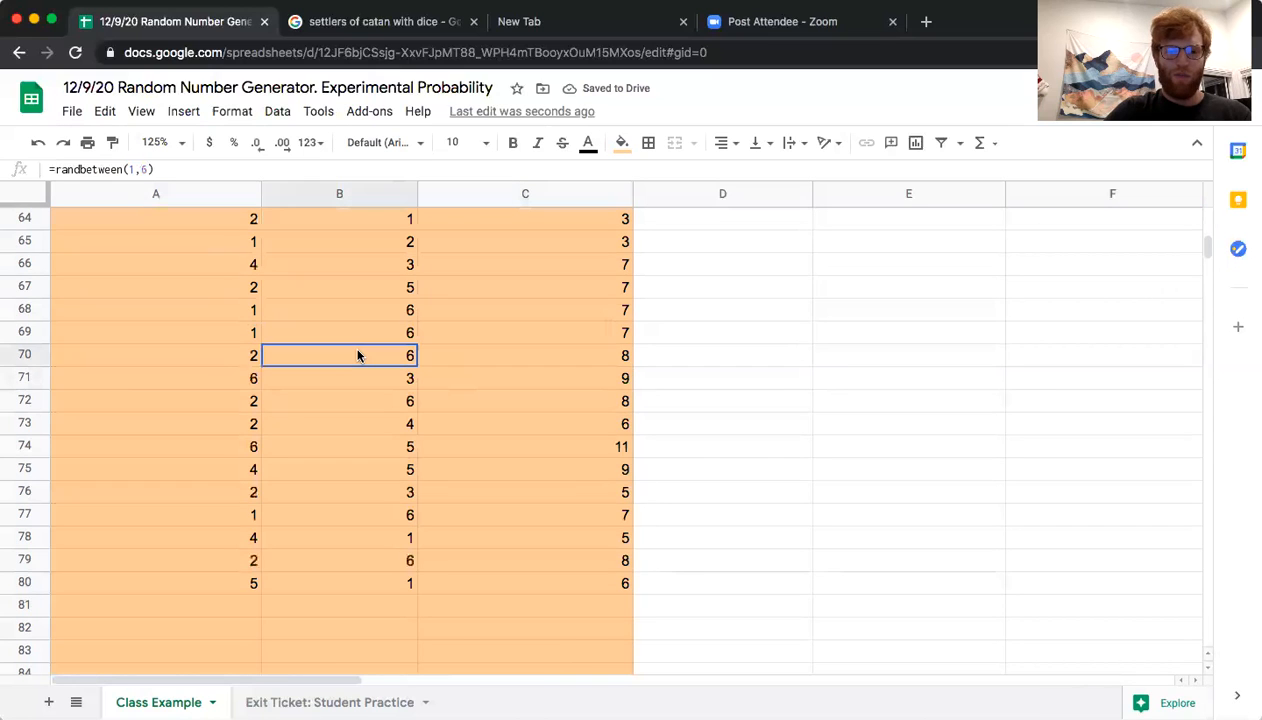
Record 0.16 in F28 as the chance of rolling a 7 for 50 simulations
{"action": "scroll", "coordinate": [358, 355], "scroll_direction": "up", "scroll_amount": 10}
{"action": "scroll", "coordinate": [358, 355], "scroll_direction": "up", "scroll_amount": 6}
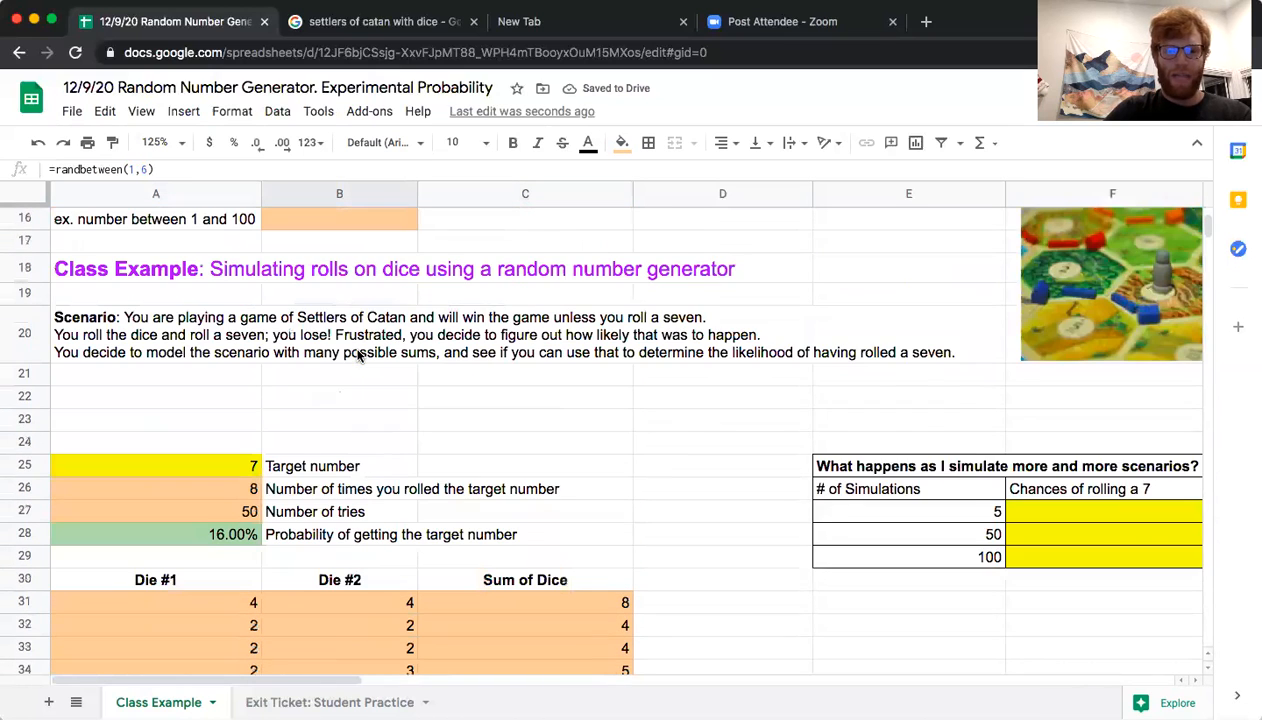
{"action": "scroll", "coordinate": [358, 355], "scroll_direction": "down", "scroll_amount": 1}
{"action": "scroll", "coordinate": [358, 355], "scroll_direction": "down", "scroll_amount": 1}
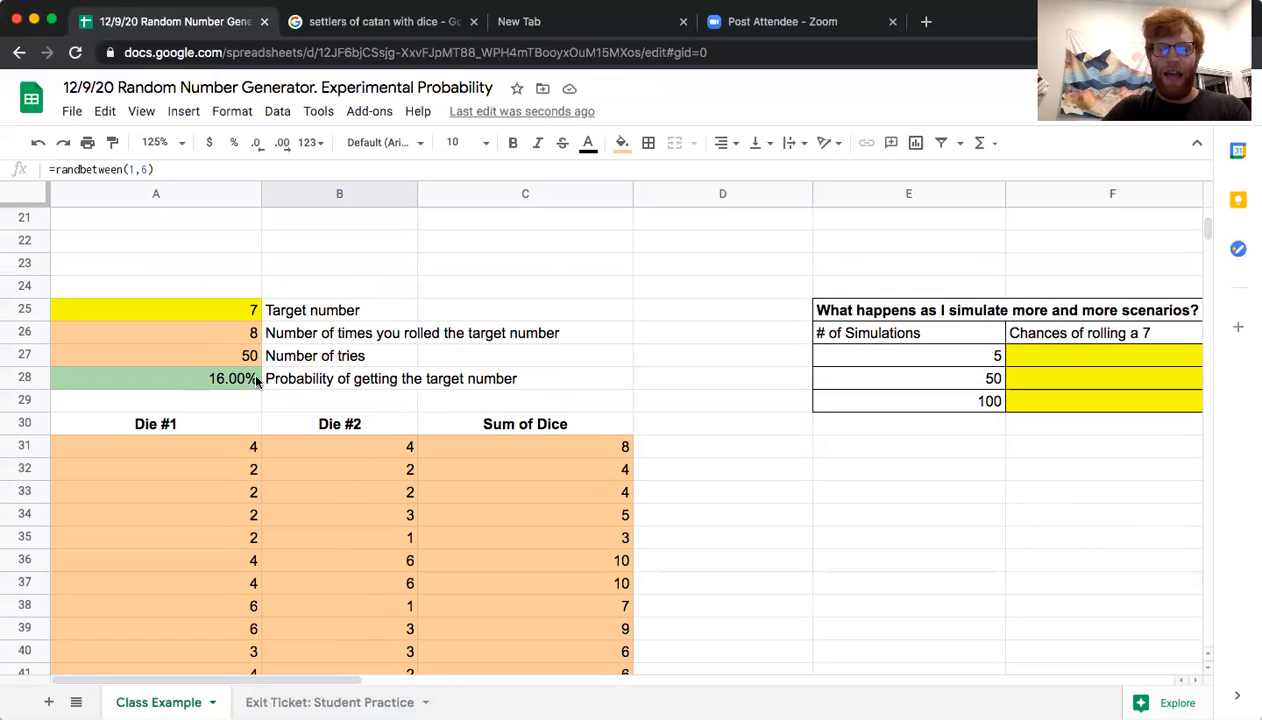
{"action": "left_click", "coordinate": [1040, 388]}
{"action": "scroll", "coordinate": [1040, 388], "scroll_direction": "right", "scroll_amount": 5}
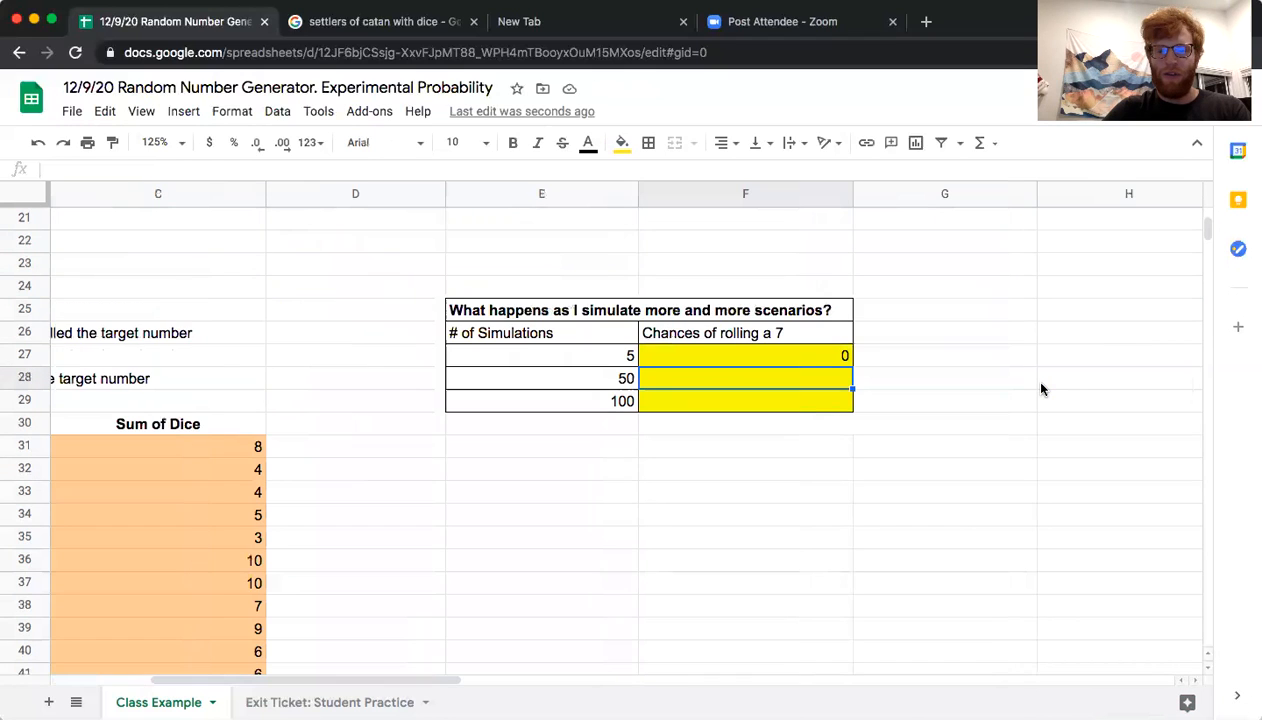
{"action": "type", "text": "0.16"}
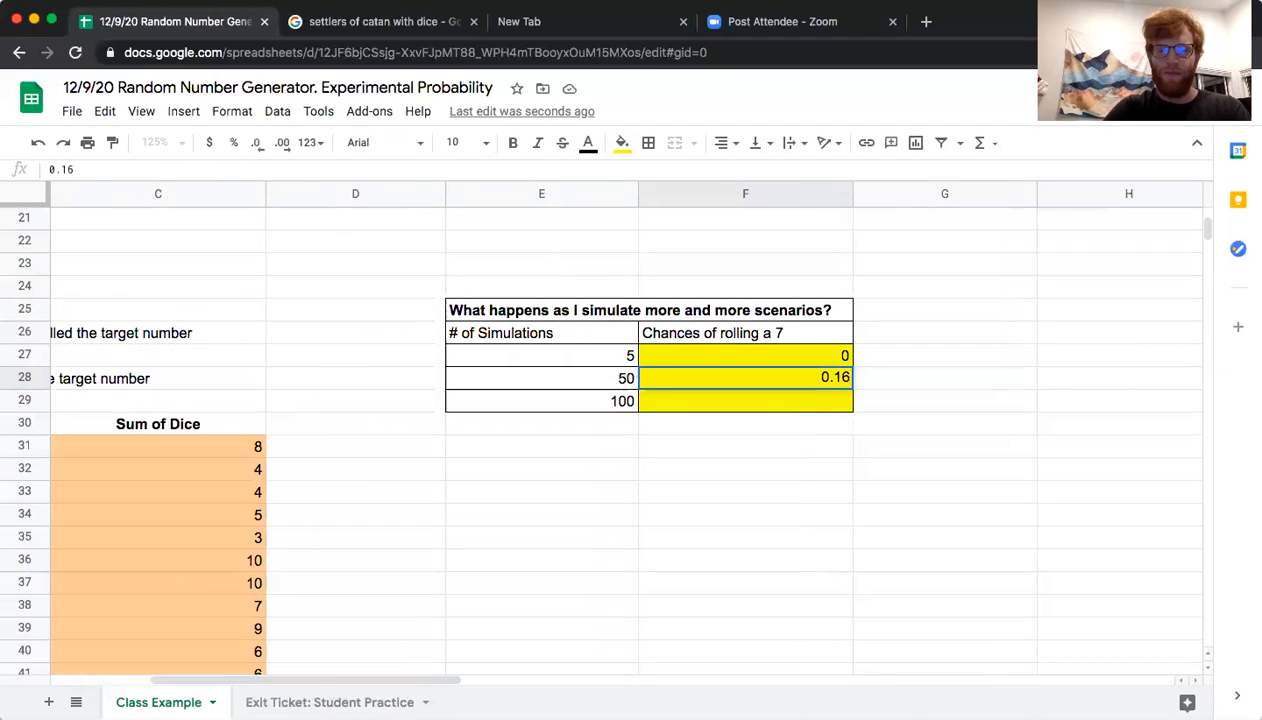
{"action": "key", "text": "Return"}
Fill the formulas of A31:C31 down through row 130 to simulate 100 rolls
{"action": "scroll", "coordinate": [366, 485], "scroll_direction": "left", "scroll_amount": 5}
{"action": "left_click_drag", "start_coordinate": [238, 448], "coordinate": [576, 459]}
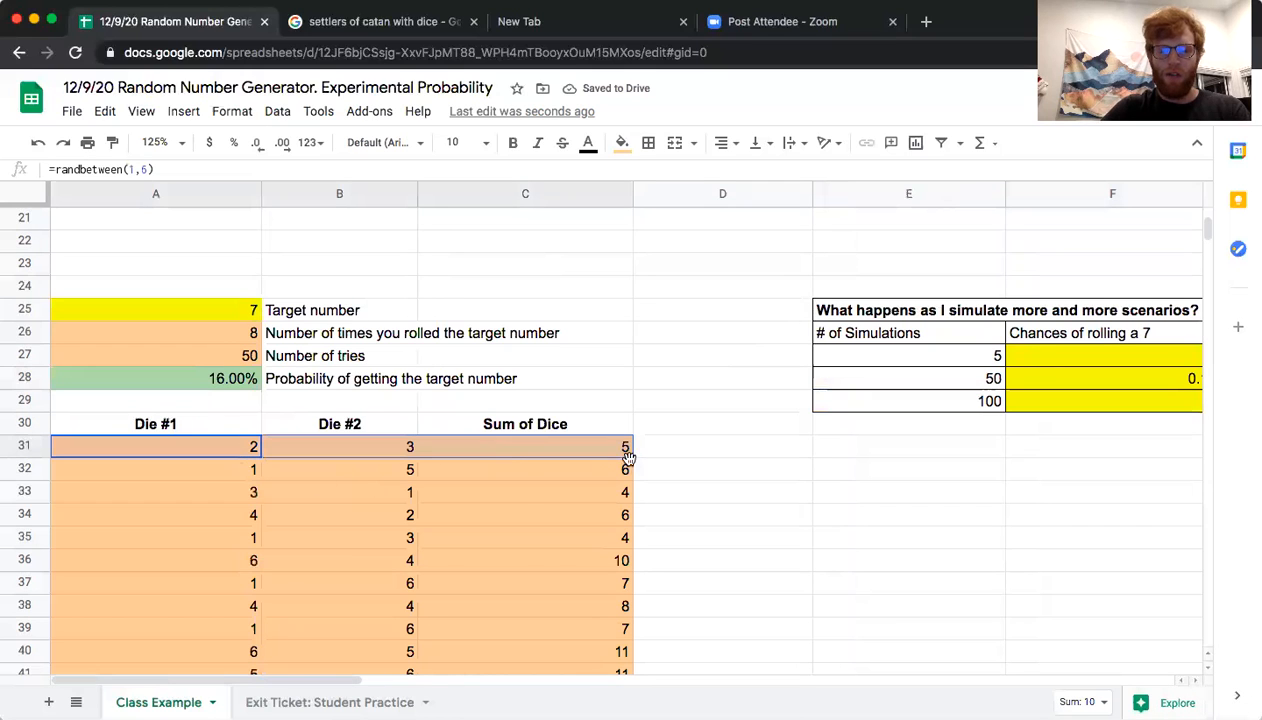
{"action": "scroll", "coordinate": [621, 536], "scroll_direction": "down", "scroll_amount": 2}
{"action": "scroll", "coordinate": [620, 536], "scroll_direction": "down", "scroll_amount": 20}
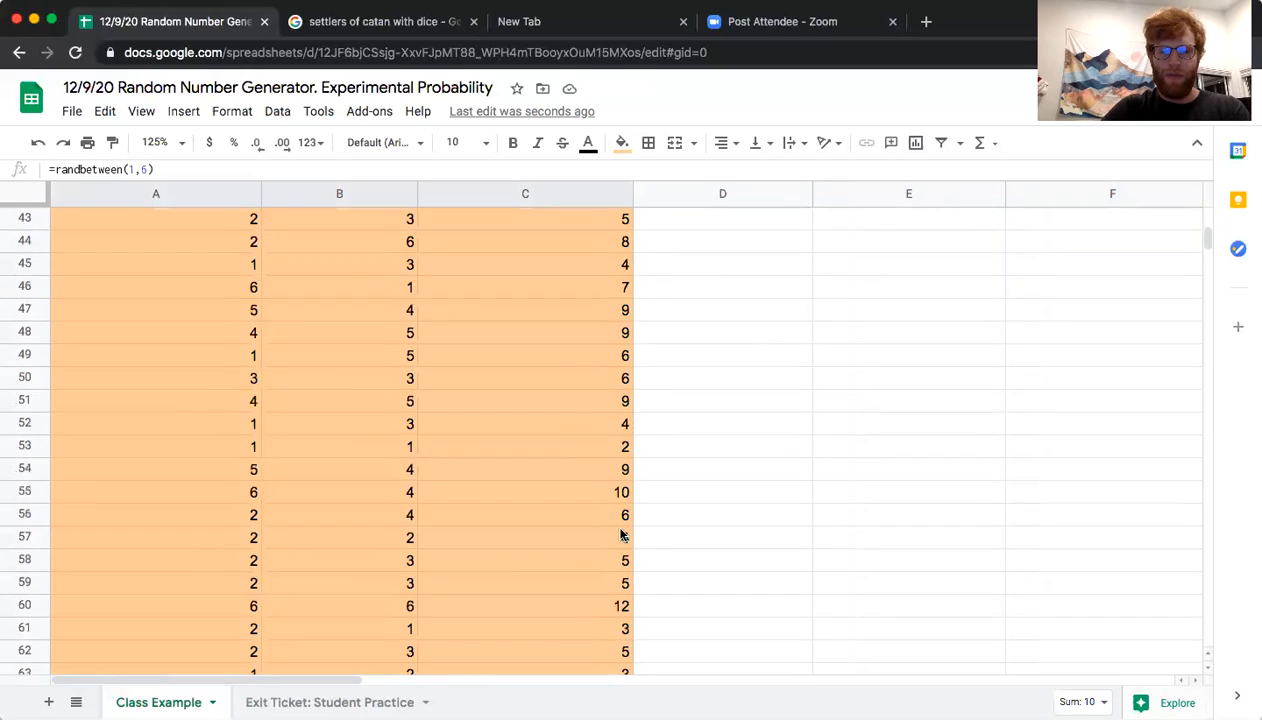
{"action": "scroll", "coordinate": [620, 536], "scroll_direction": "down", "scroll_amount": 3}
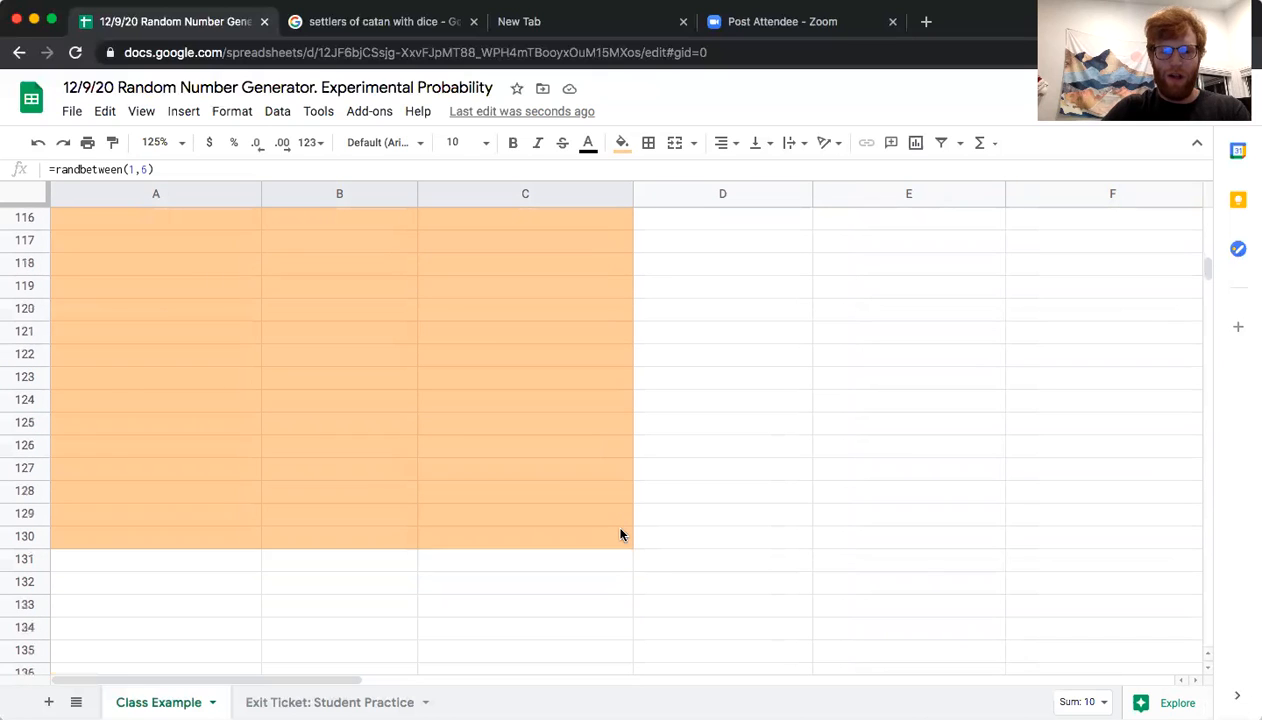
{"action": "left_click_drag", "start_coordinate": [624, 549], "coordinate": [622, 549]}
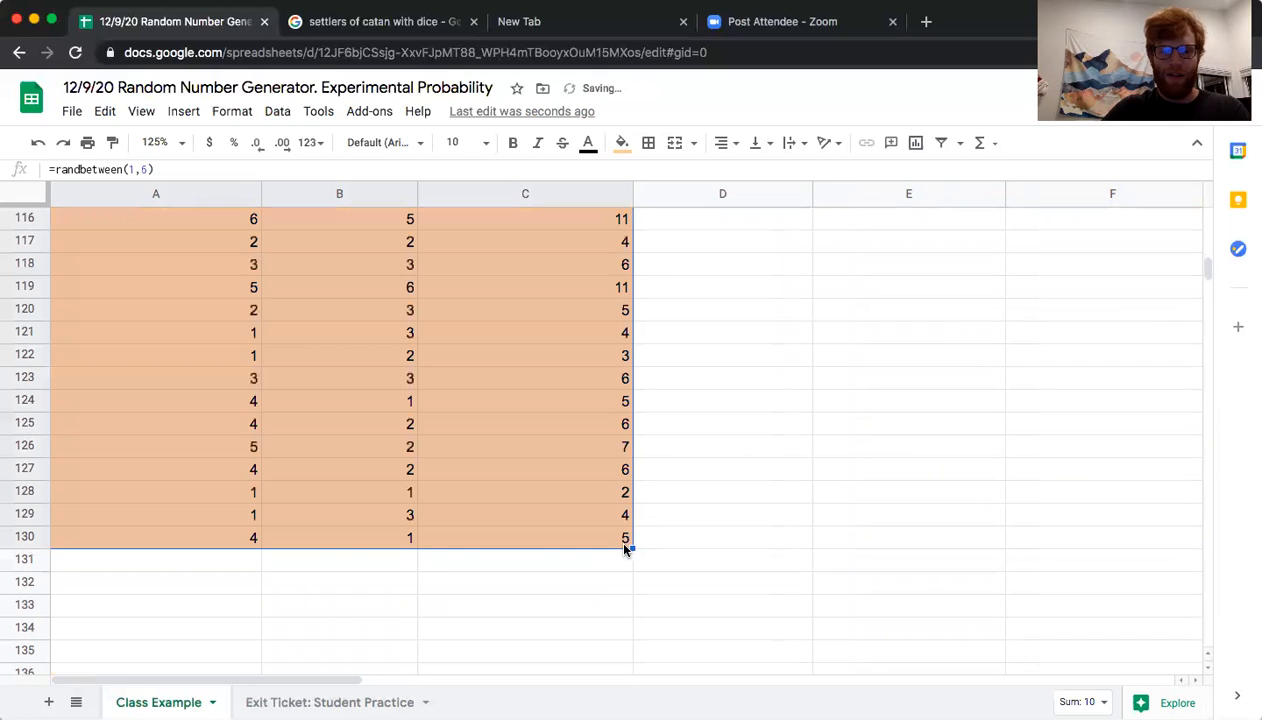
Record 0.15 in F29 as the chance of rolling a 7 for 100 simulations
{"action": "scroll", "coordinate": [570, 418], "scroll_direction": "up", "scroll_amount": 9}
{"action": "scroll", "coordinate": [570, 418], "scroll_direction": "up", "scroll_amount": 10}
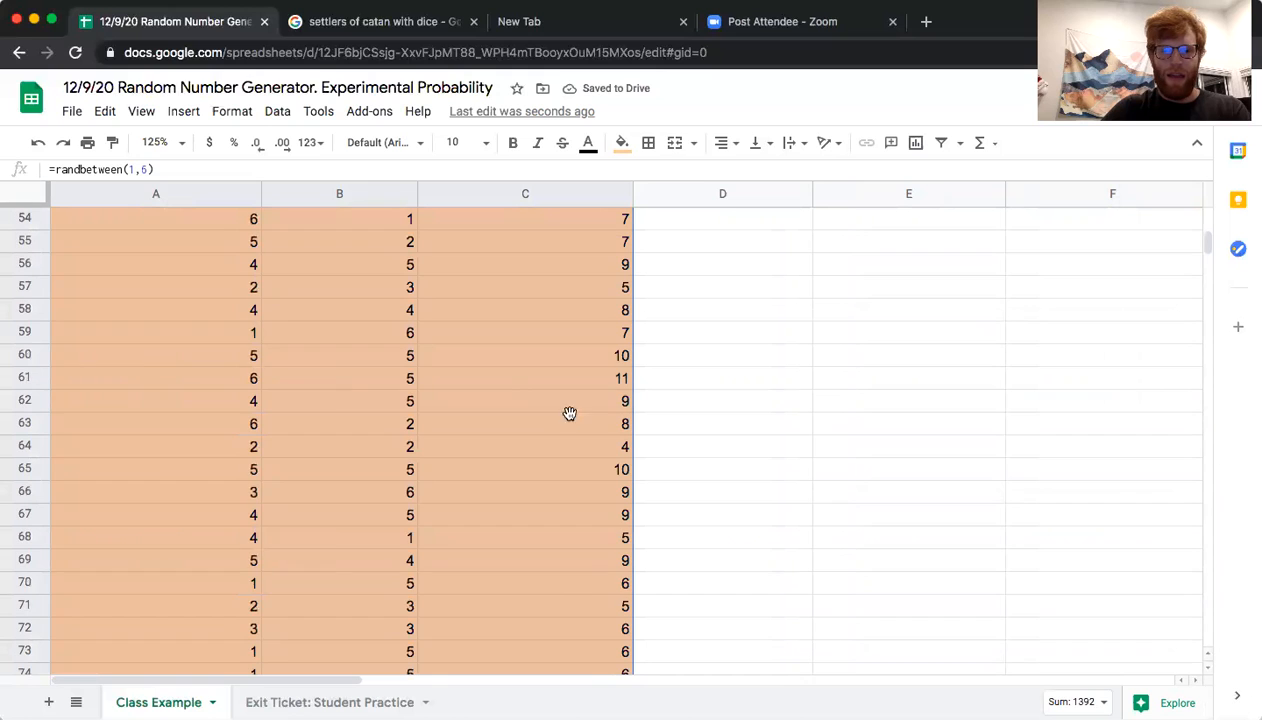
{"action": "left_click", "coordinate": [570, 418]}
{"action": "left_click_drag", "start_coordinate": [586, 310], "coordinate": [586, 326]}
{"action": "scroll", "coordinate": [586, 326], "scroll_direction": "up", "scroll_amount": 12}
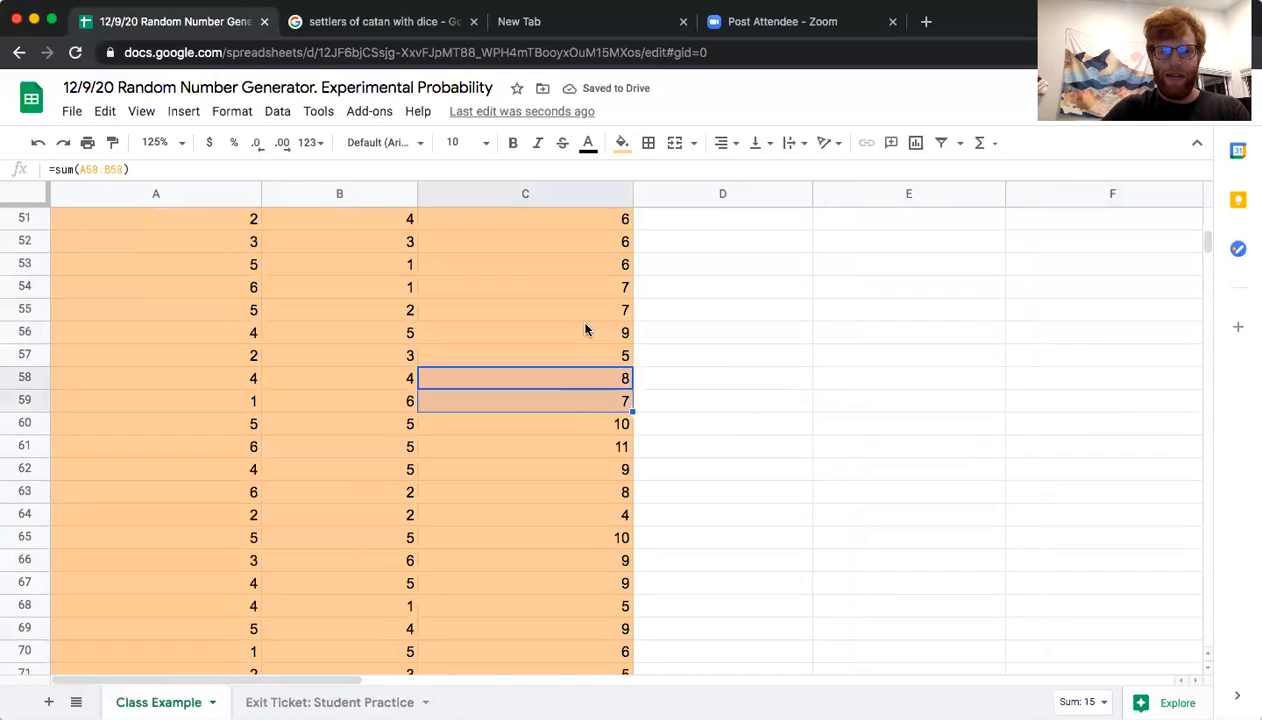
{"action": "left_click", "coordinate": [182, 512]}
{"action": "left_click", "coordinate": [1114, 533]}
{"action": "scroll", "coordinate": [1114, 533], "scroll_direction": "right", "scroll_amount": 2}
{"action": "type", "text": "0.15"}
{"action": "key", "text": "Return"}
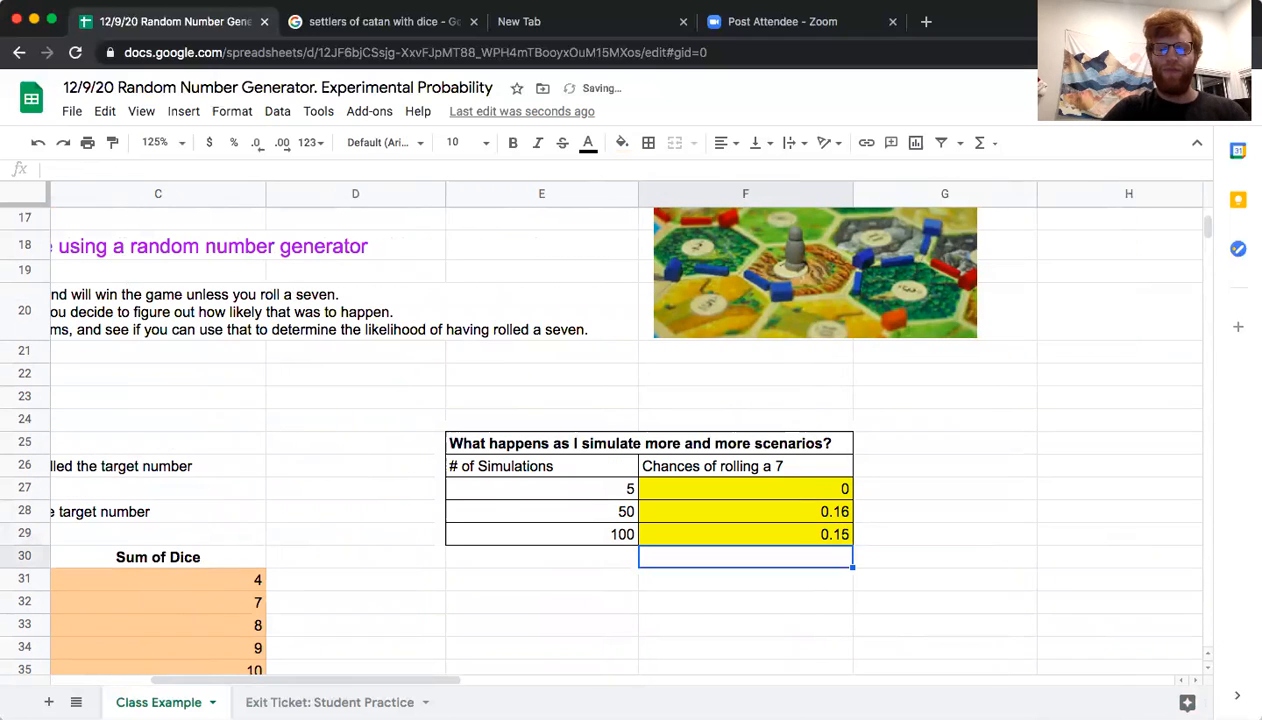
Compare the probability in A28 with the recorded chances and review the simulation counts in E26:E29
{"action": "scroll", "coordinate": [612, 503], "scroll_direction": "left", "scroll_amount": 3}
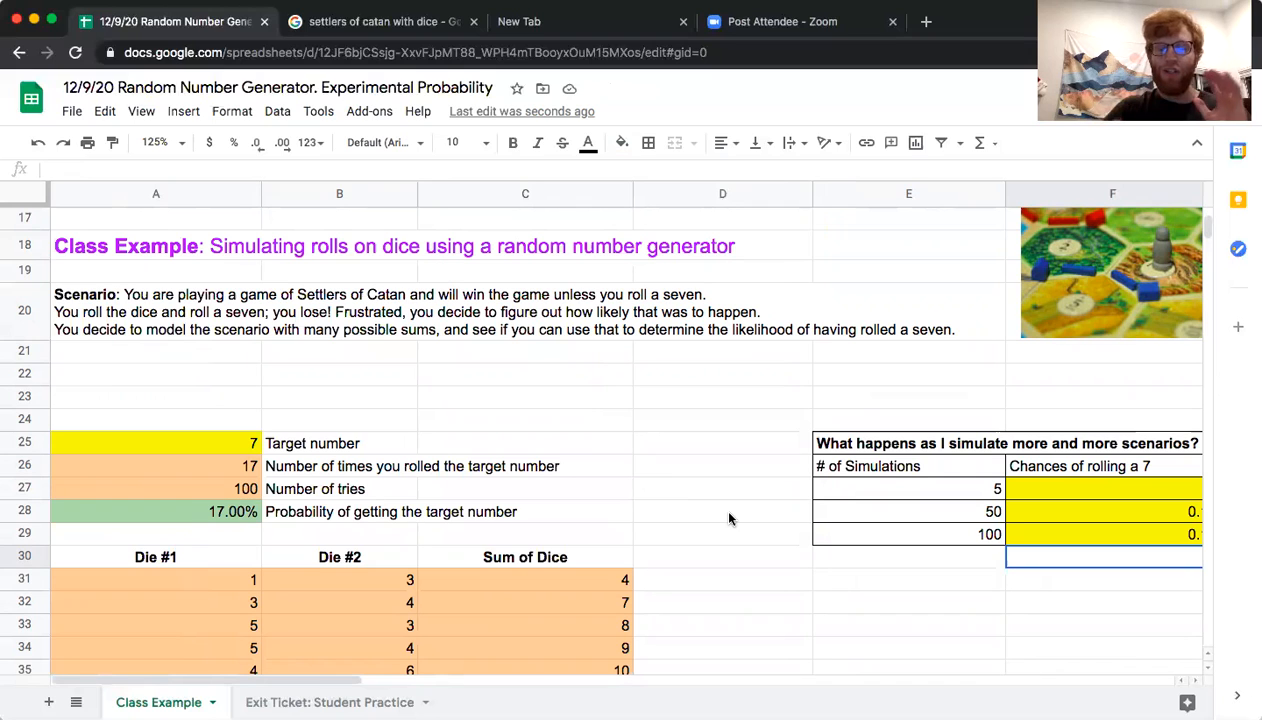
{"action": "left_click", "coordinate": [226, 509]}
{"action": "left_click", "coordinate": [1080, 527]}
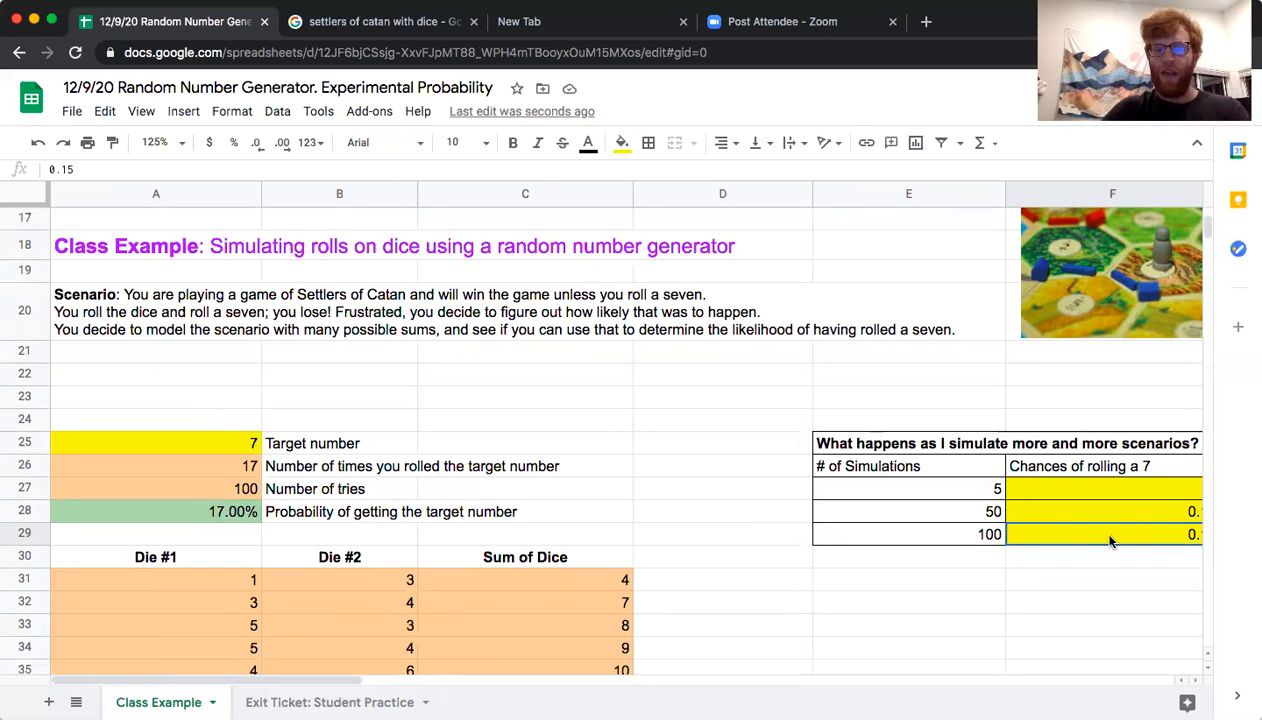
{"action": "scroll", "coordinate": [1108, 540], "scroll_direction": "right", "scroll_amount": 3}
{"action": "left_click_drag", "start_coordinate": [676, 468], "coordinate": [675, 537]}
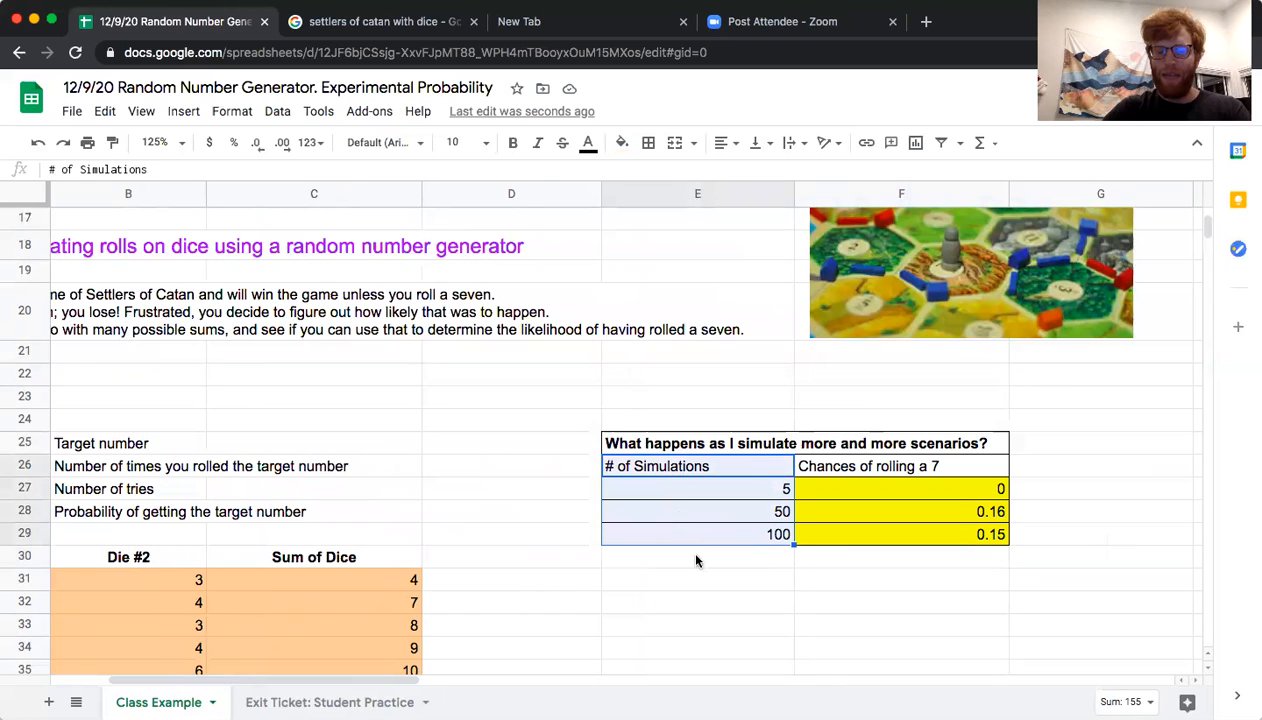
{"action": "left_click", "coordinate": [696, 558]}
{"action": "type", "text": "10000"}
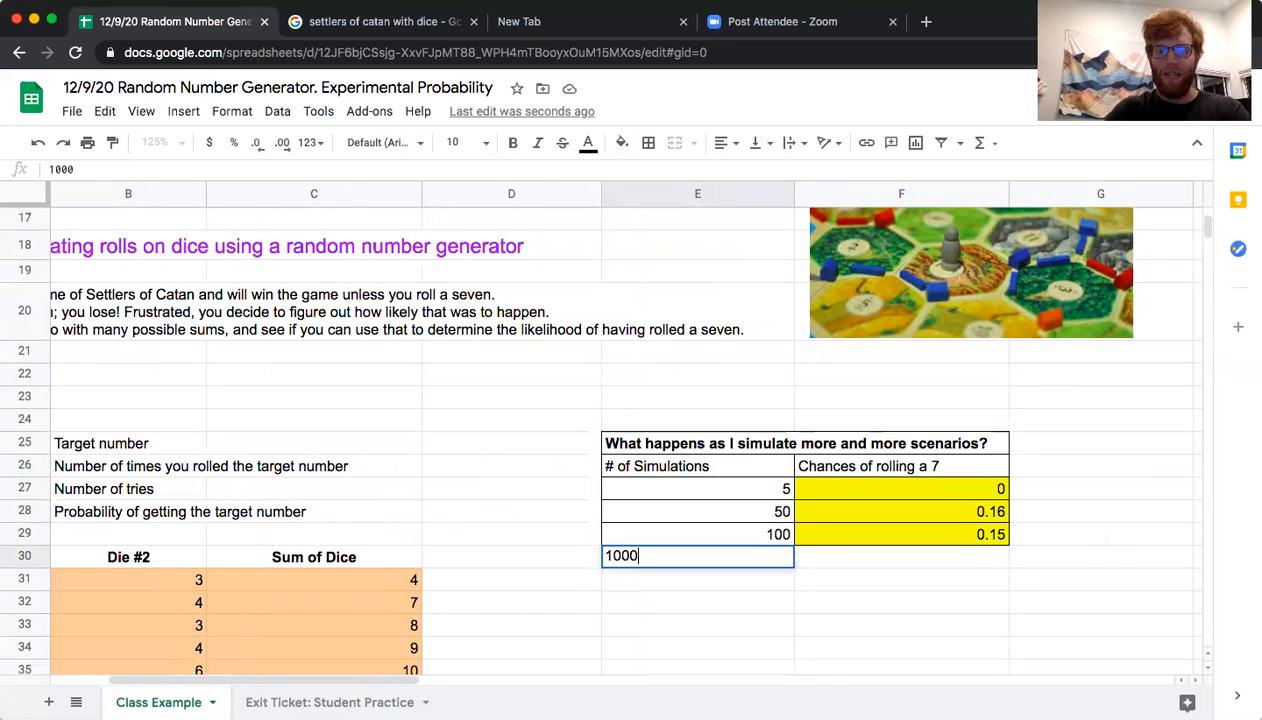
{"action": "key", "text": "BackSpace"}
{"action": "key", "text": "BackSpace"}
{"action": "key", "text": "BackSpace"}
{"action": "key", "text": "BackSpace"}
{"action": "key", "text": "BackSpace"}
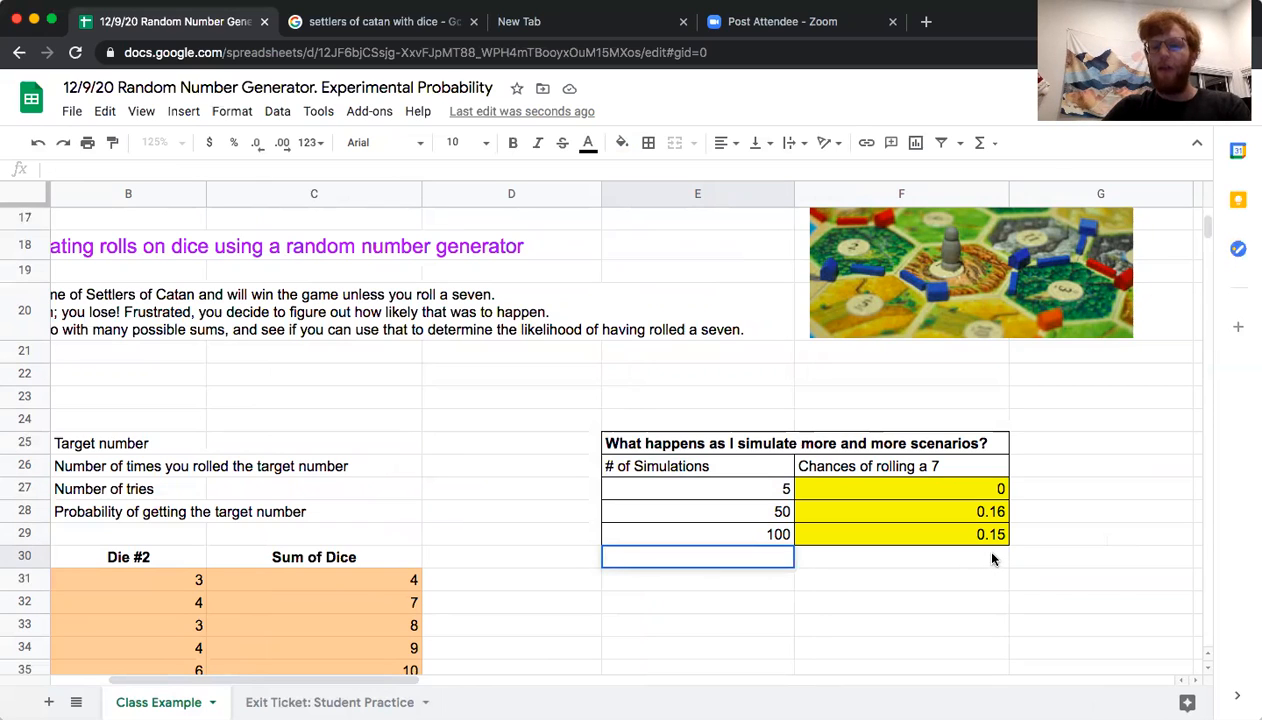
{"action": "key", "text": "Escape"}
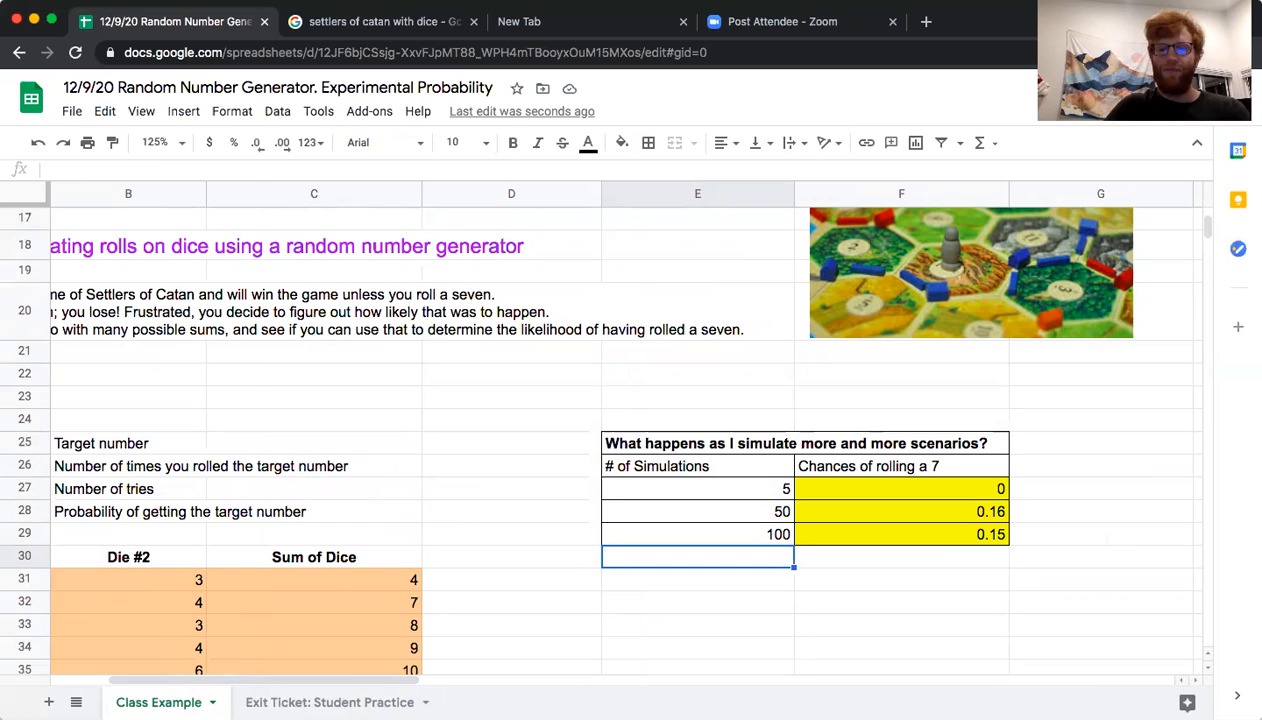
Calculate the theoretical probability with =1/6 in F31 for comparison with the recorded chances in F28:F29, and clear the cell again
{"action": "left_click", "coordinate": [907, 540]}
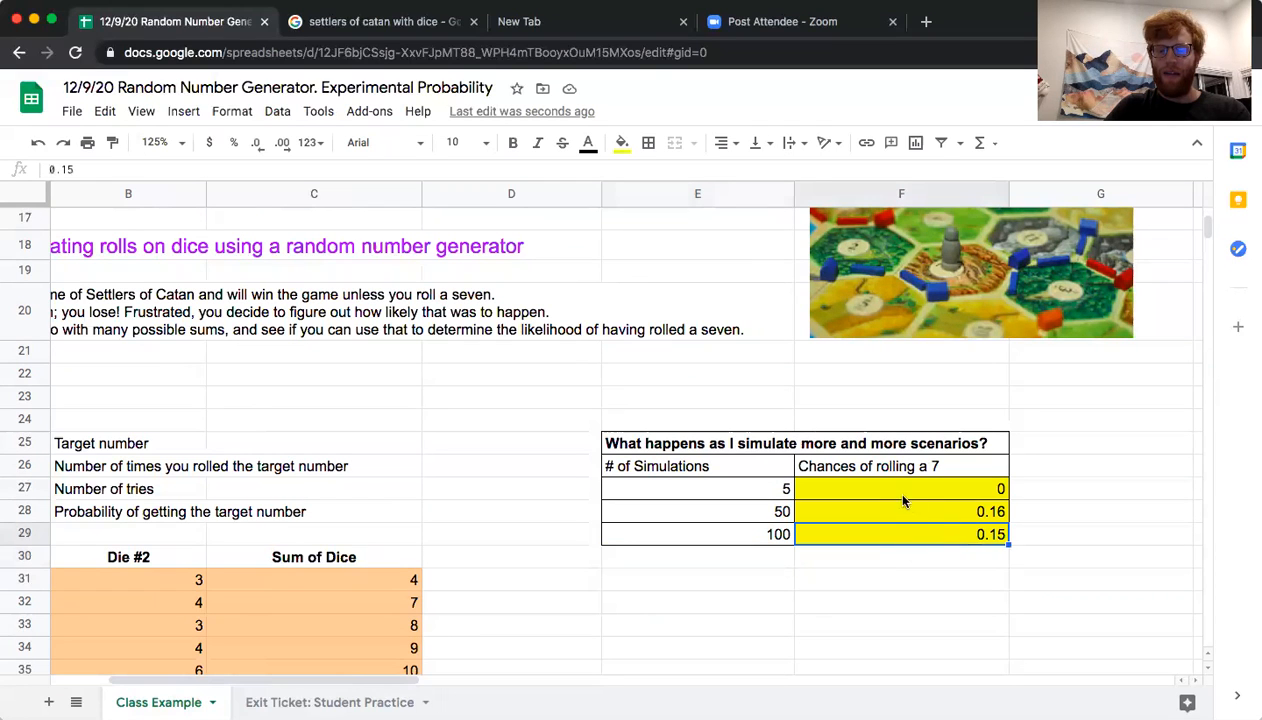
{"action": "left_click_drag", "start_coordinate": [896, 510], "coordinate": [896, 537]}
{"action": "left_click", "coordinate": [910, 536]}
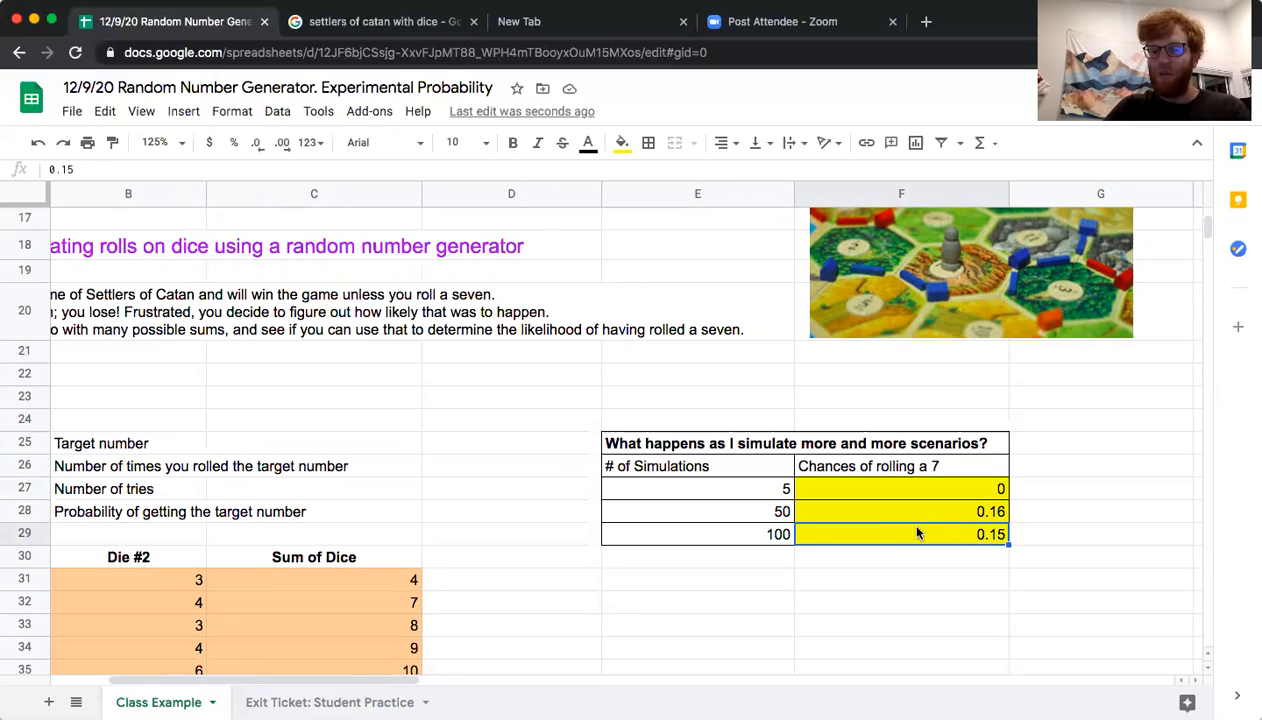
{"action": "key", "text": "Down"}
{"action": "key", "text": "Down"}
{"action": "type", "text": "=1/6"}
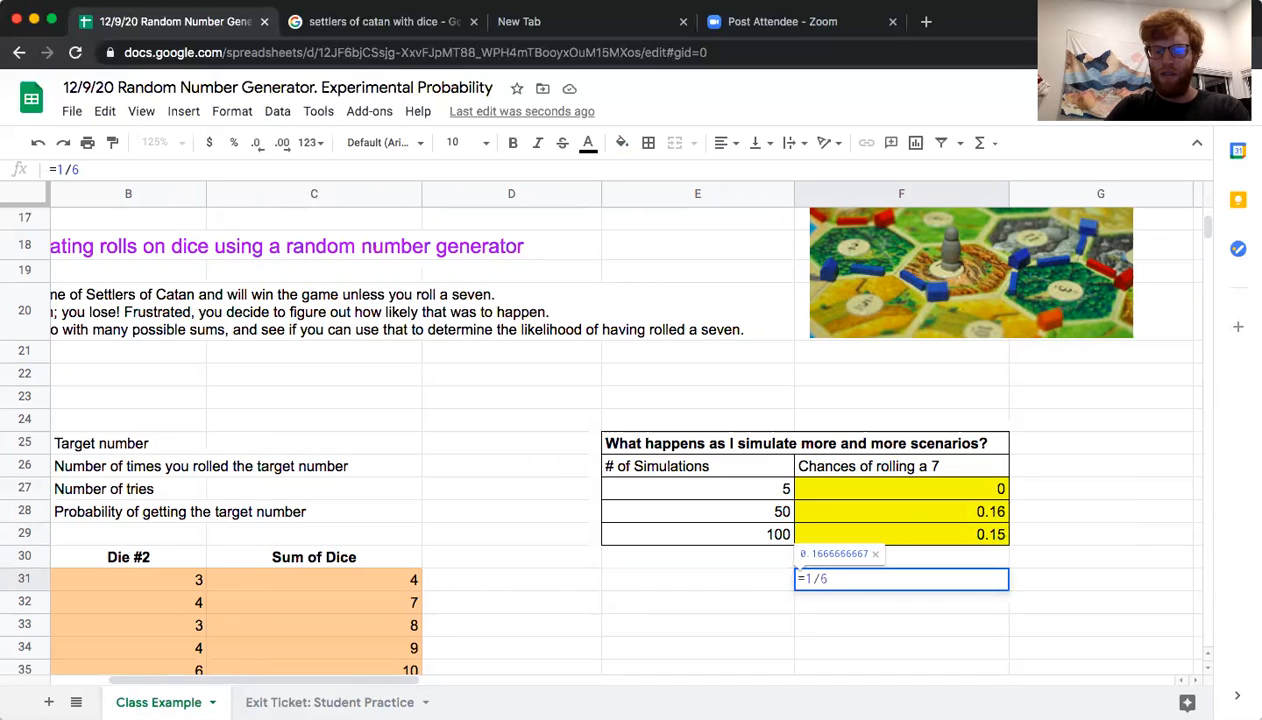
{"action": "key", "text": "Return"}
{"action": "key", "text": "Up"}
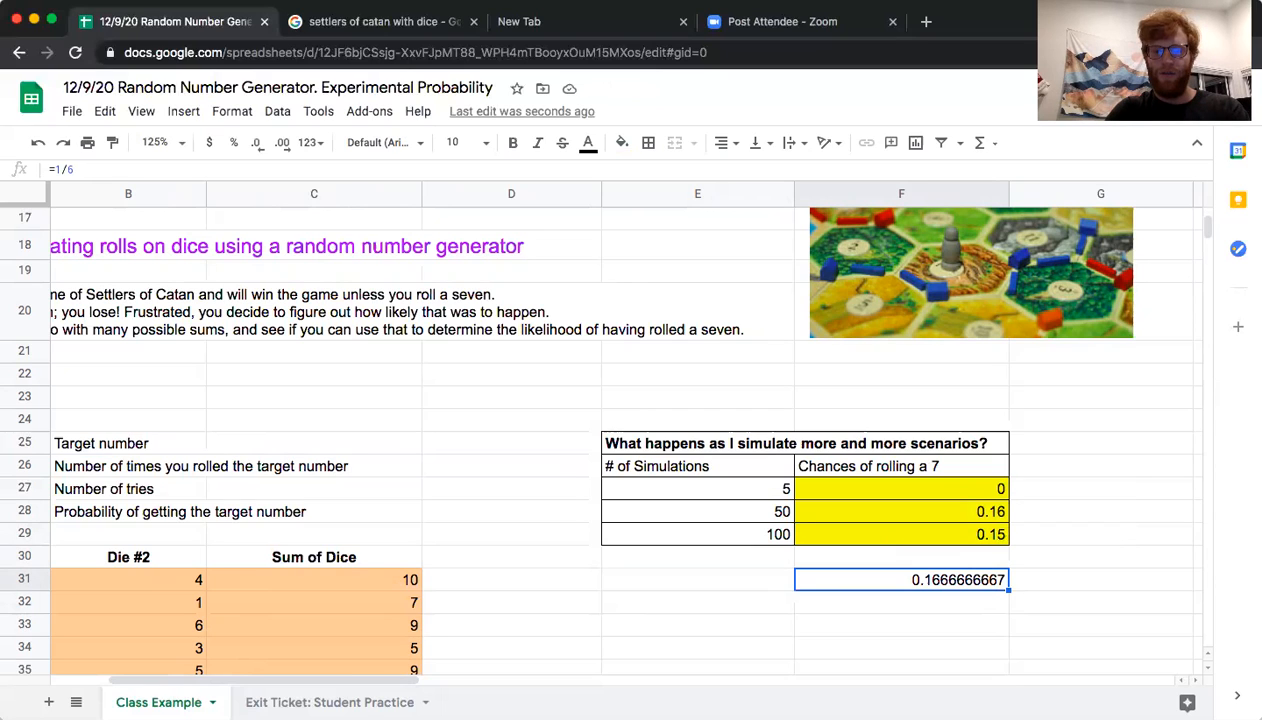
{"action": "key", "text": "Delete"}
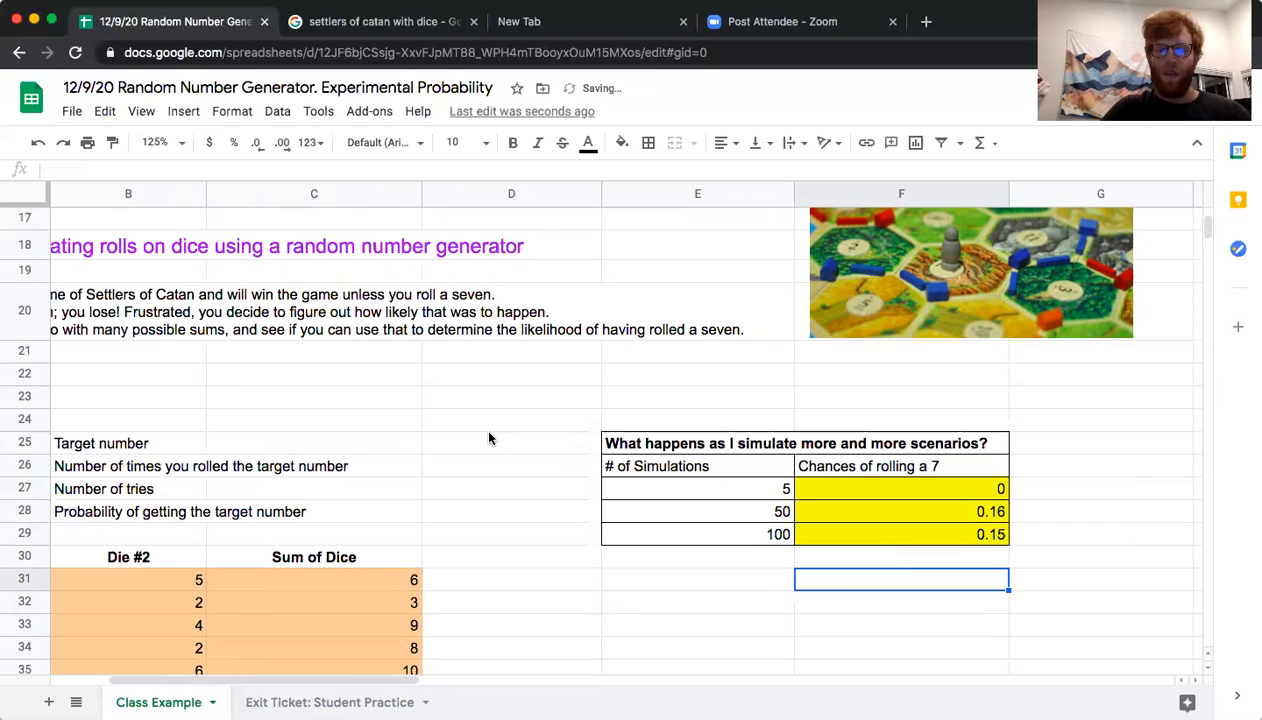
Open the Exit Ticket: Student Practice sheet and review its target number and the simulation table in E6:F9
{"action": "scroll", "coordinate": [492, 437], "scroll_direction": "left", "scroll_amount": 3}
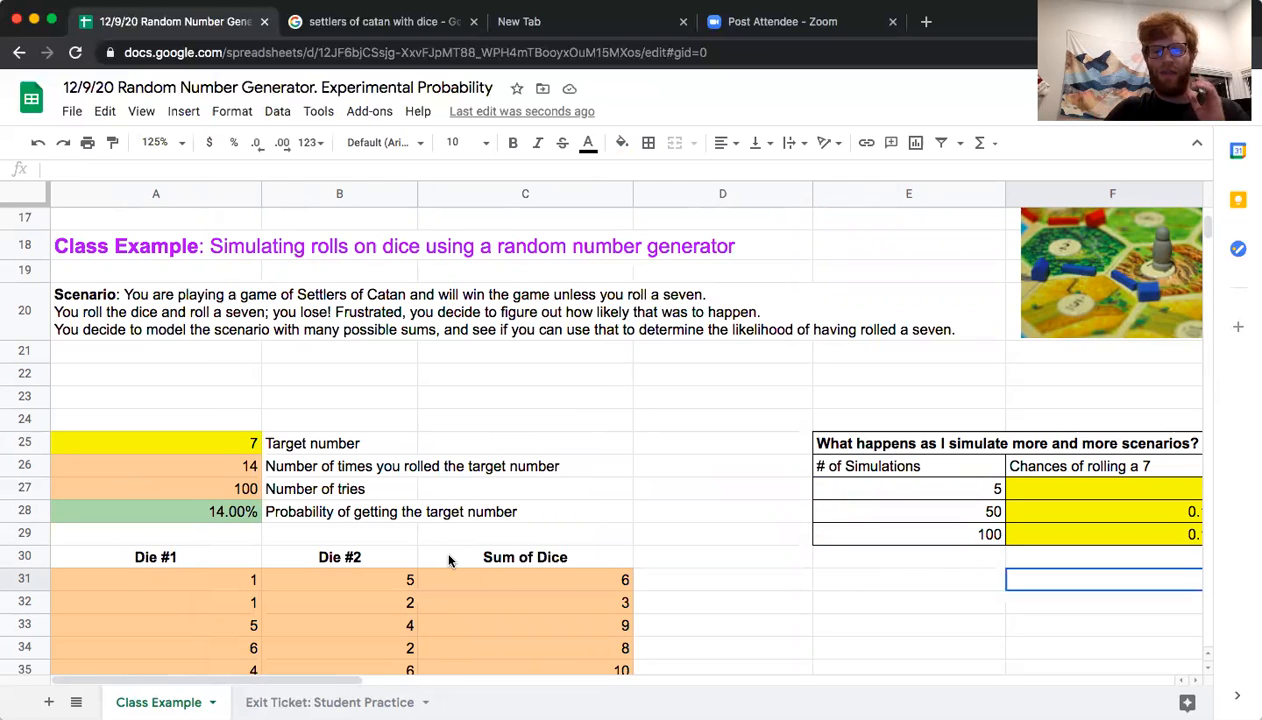
{"action": "left_click", "coordinate": [300, 701]}
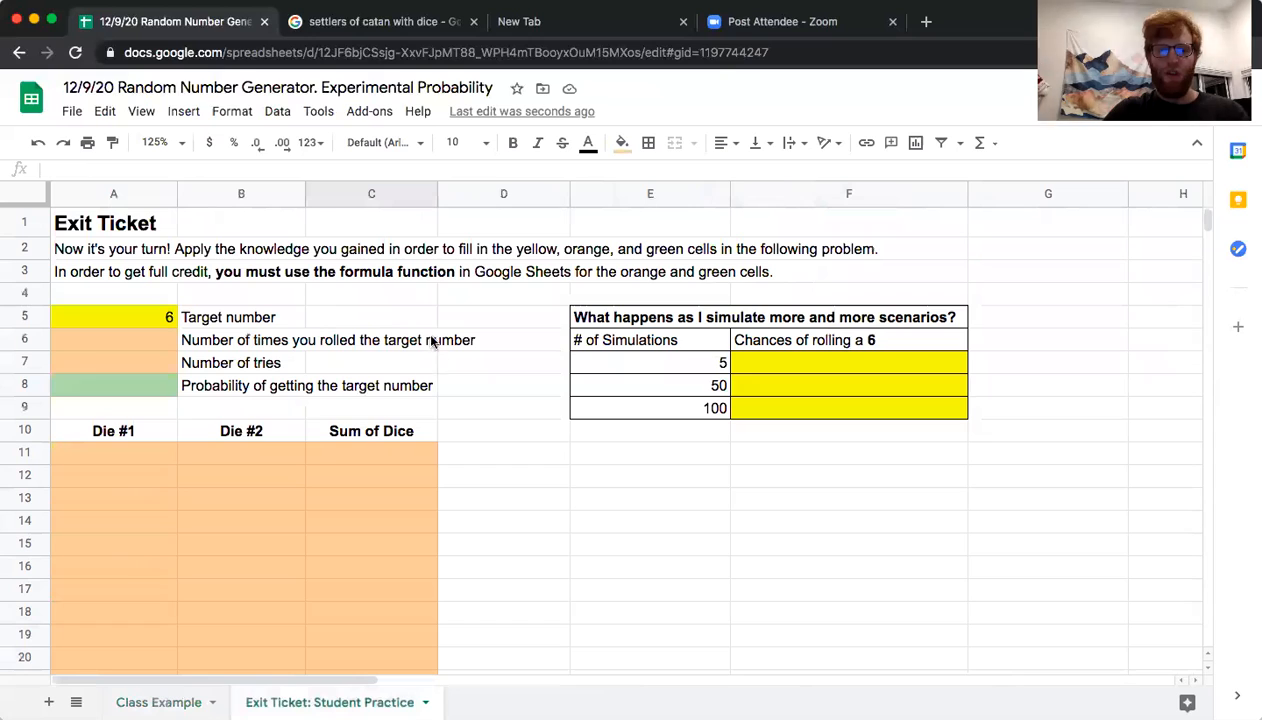
{"action": "left_click", "coordinate": [111, 316]}
{"action": "left_click_drag", "start_coordinate": [706, 354], "coordinate": [795, 403]}
{"action": "left_click", "coordinate": [792, 406]}
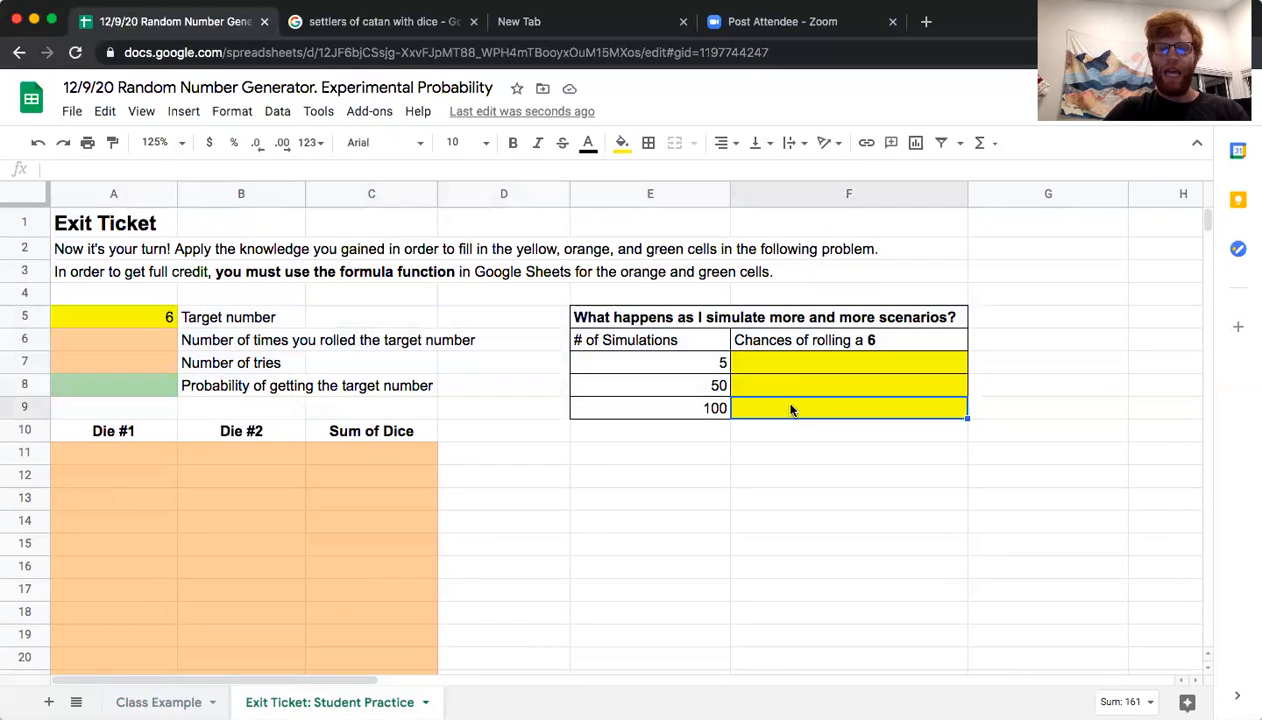
{"action": "left_click", "coordinate": [797, 349]}
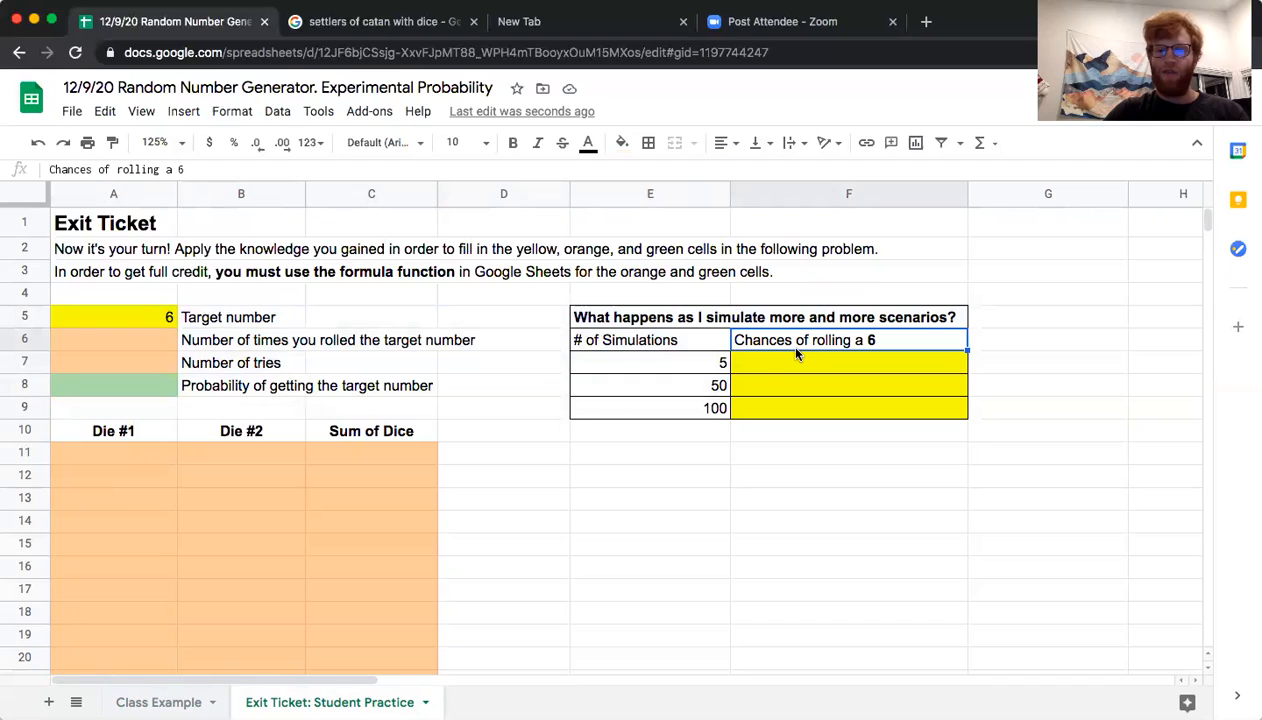